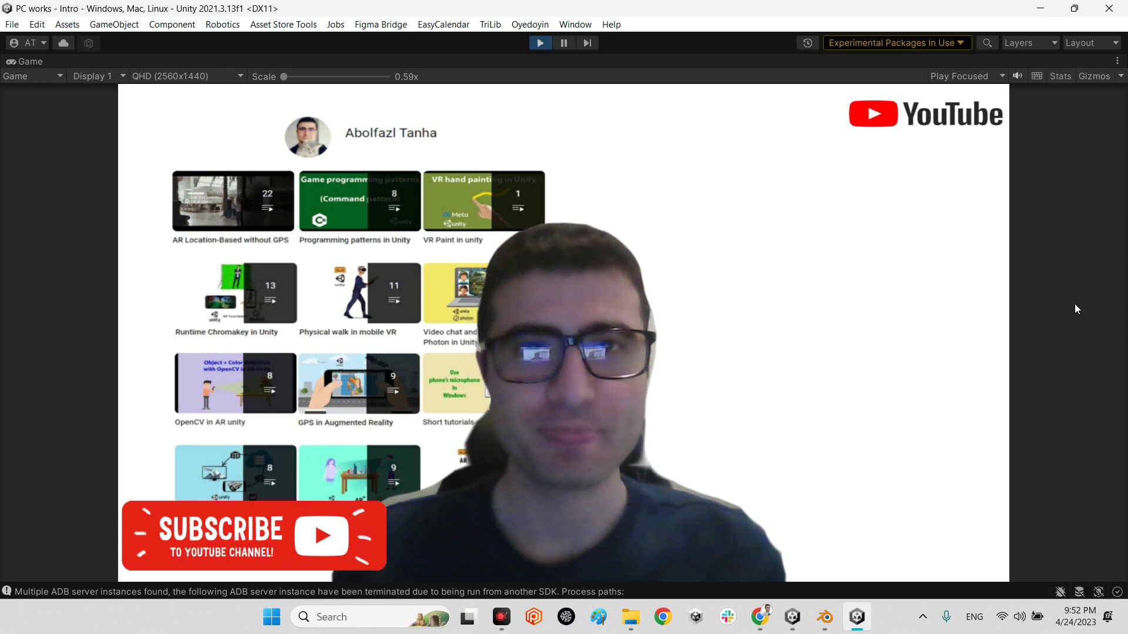
- Stop play mode in Unity, switch to Chrome and look through the GTA San Andreas airplane mods
click(535, 43)
click(754, 615)
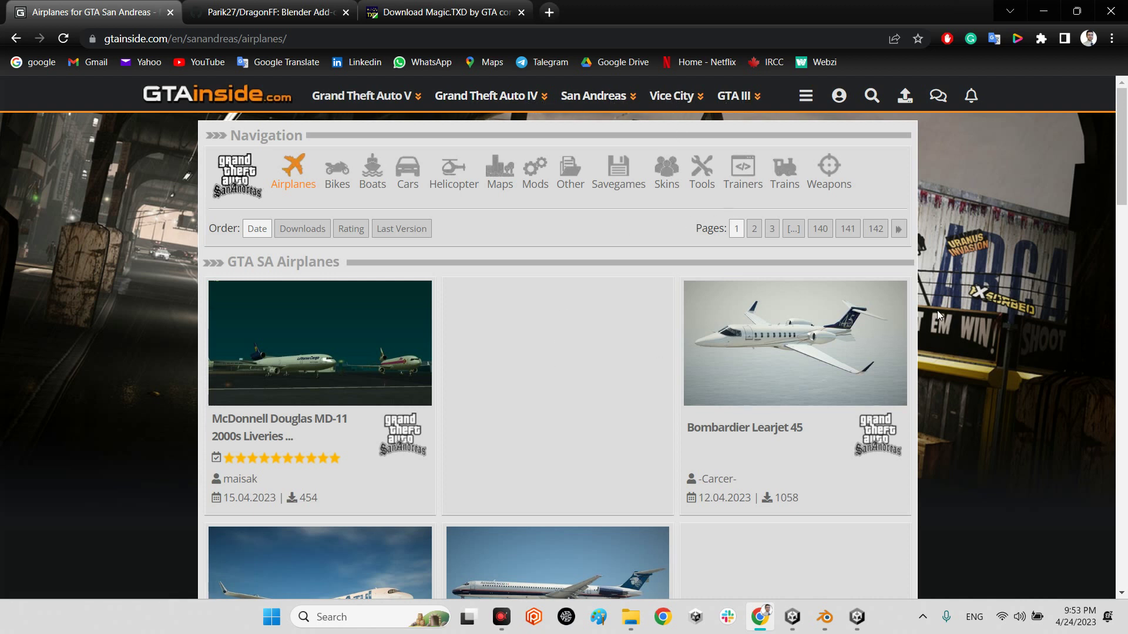
scroll(937, 311, down, 18)
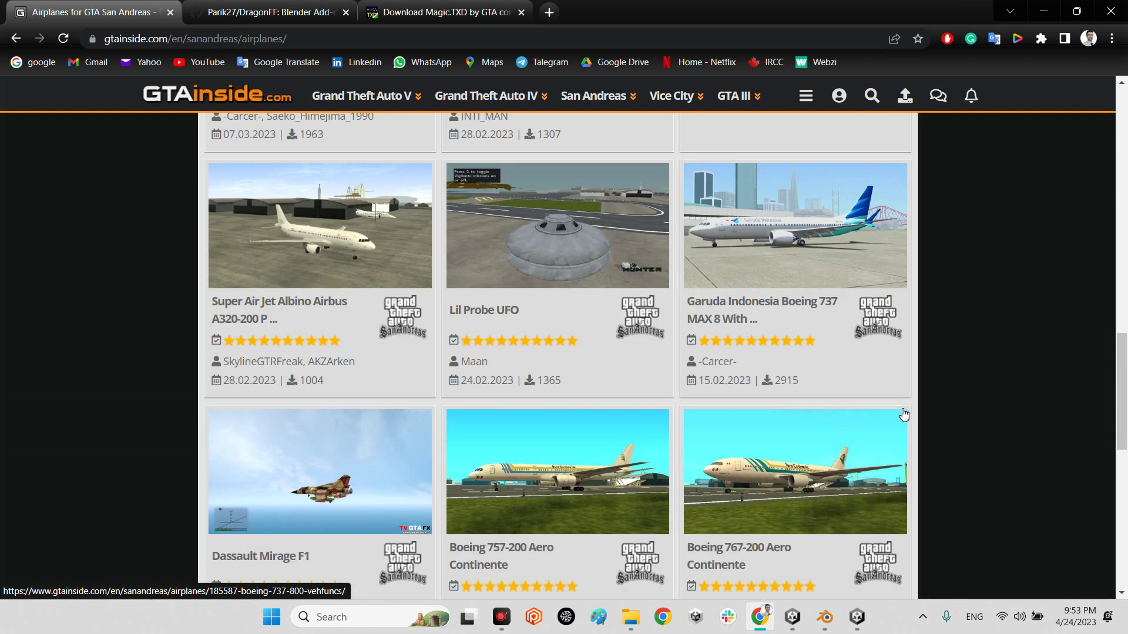
scroll(904, 414, down, 2)
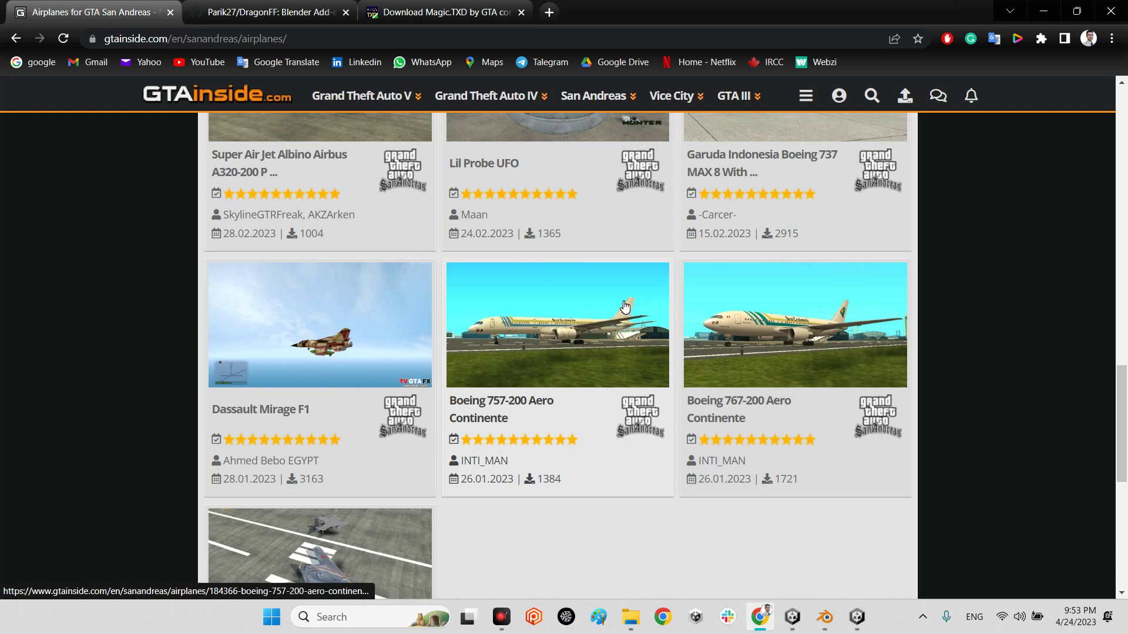
scroll(547, 199, up, 15)
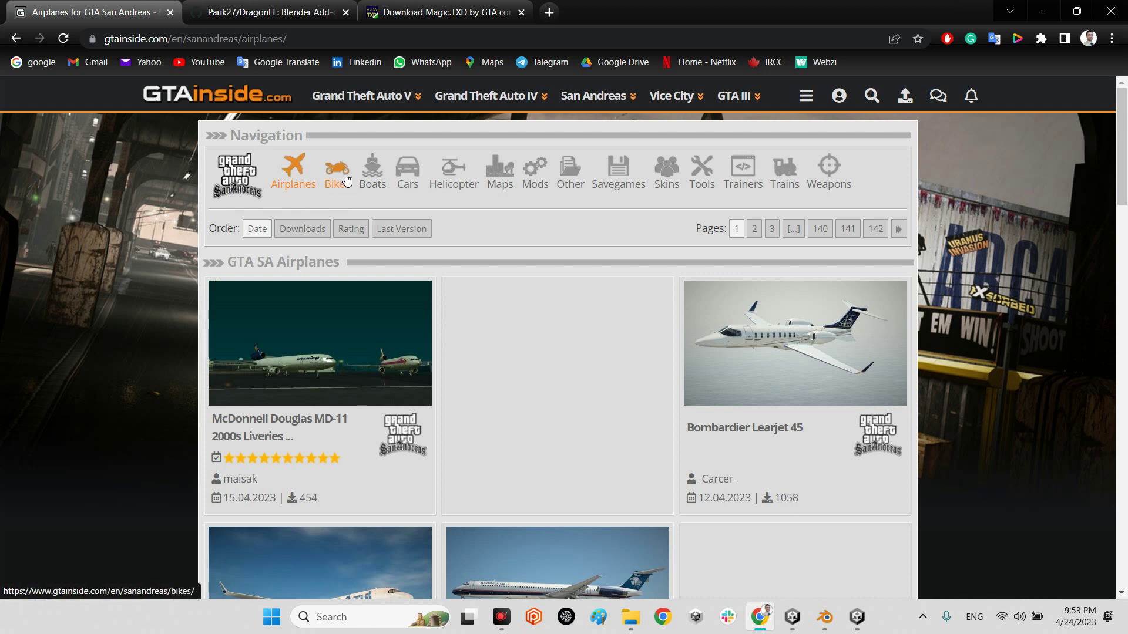
- Open the Bikes category with all downloads shown and look through the listed bike mods
click(345, 168)
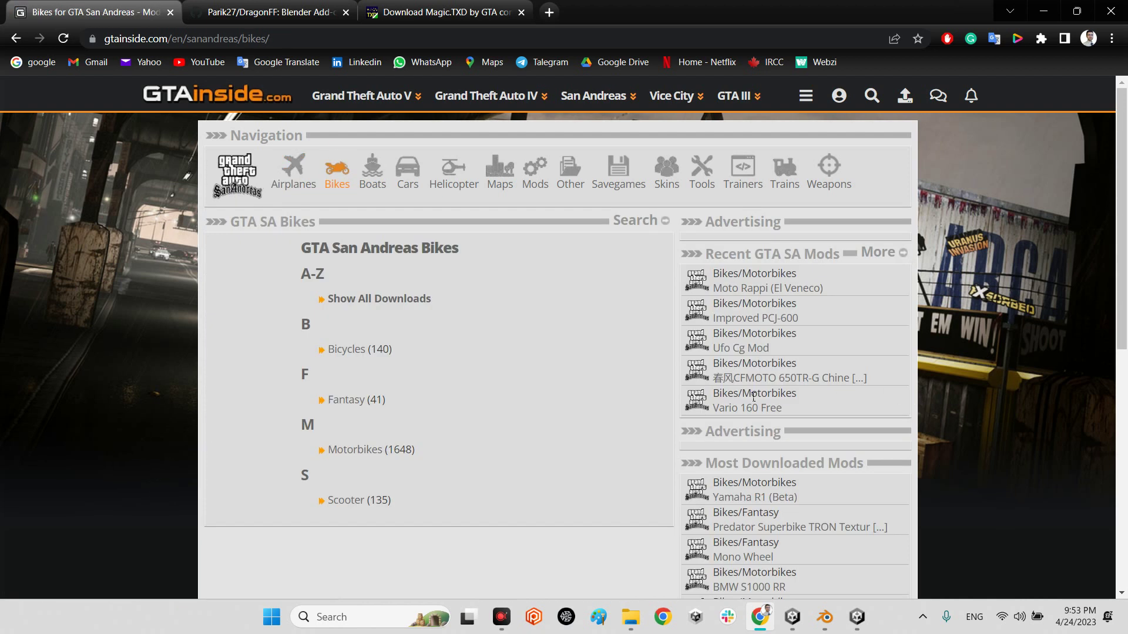
click(541, 317)
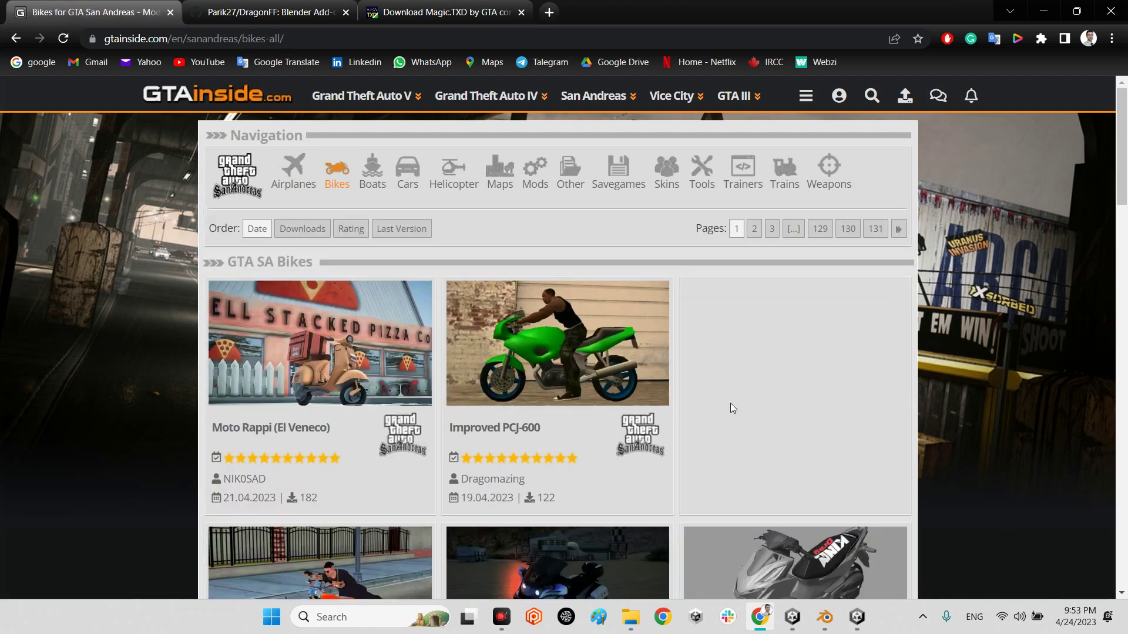
scroll(692, 405, down, 1)
scroll(692, 404, down, 12)
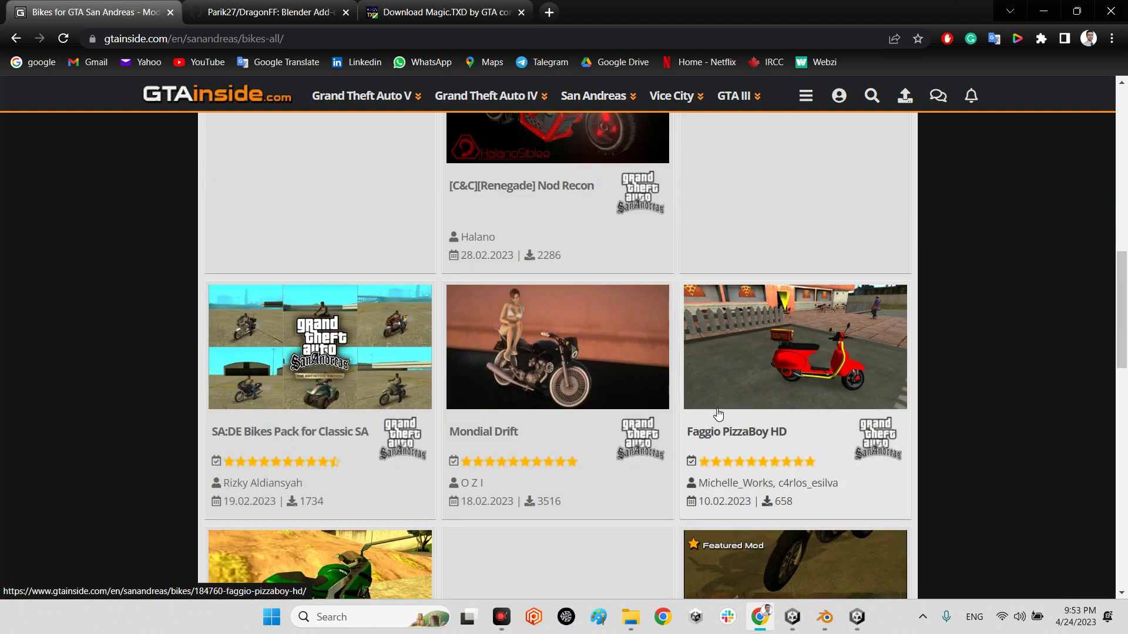
scroll(446, 447, down, 4)
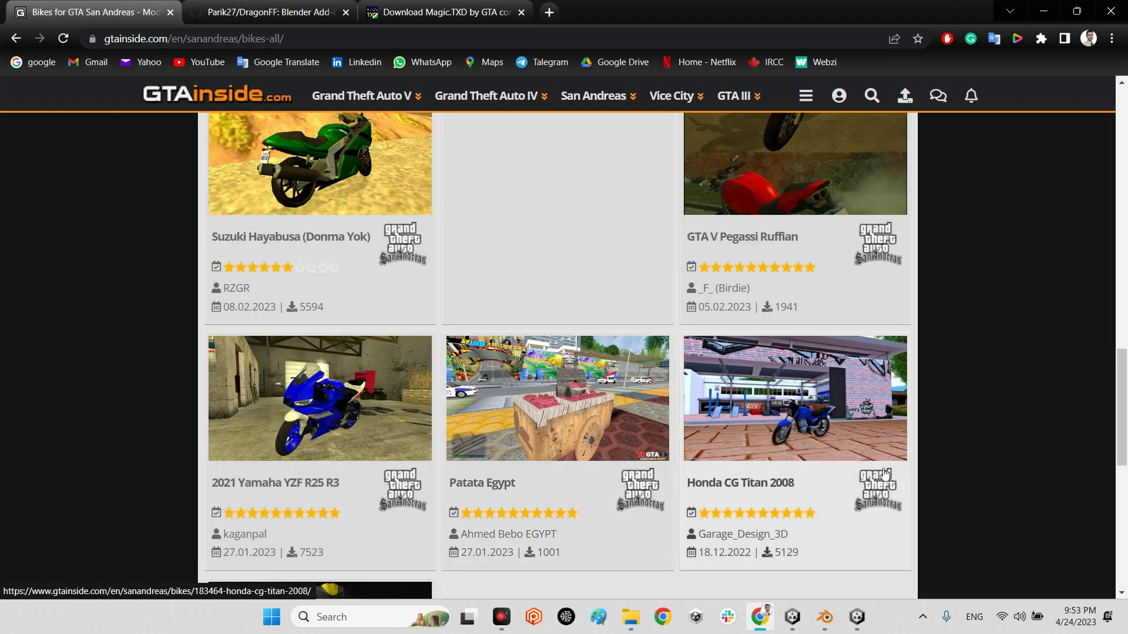
scroll(852, 476, up, 7)
scroll(875, 479, up, 10)
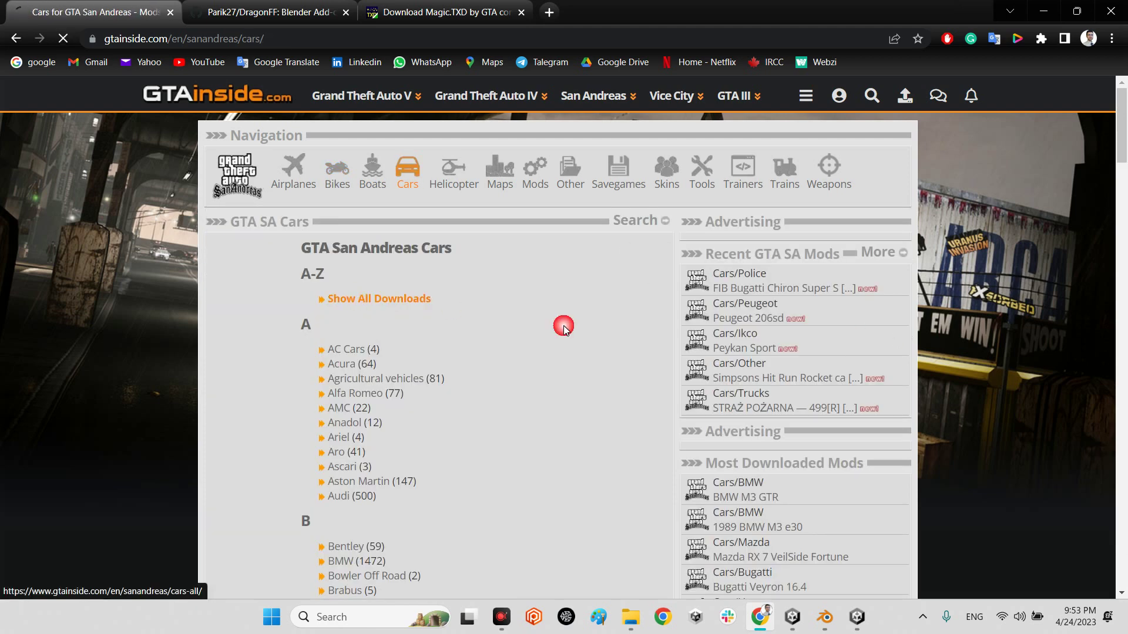
- Show all downloads in the Cars category and look through the listed car mods
click(352, 301)
scroll(923, 376, down, 14)
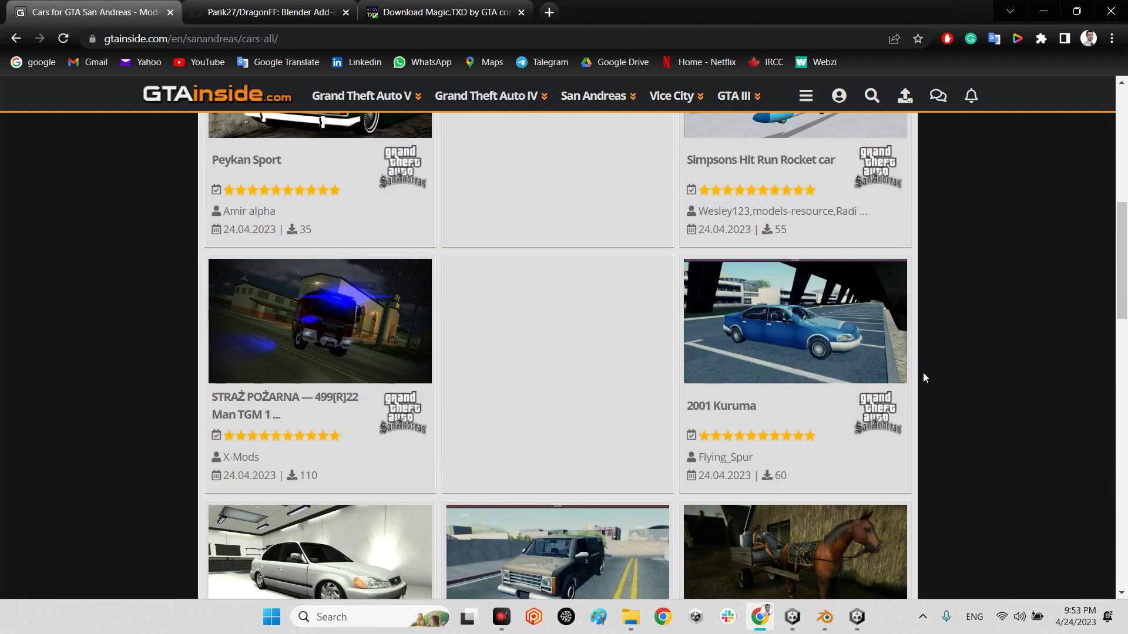
scroll(540, 379, down, 9)
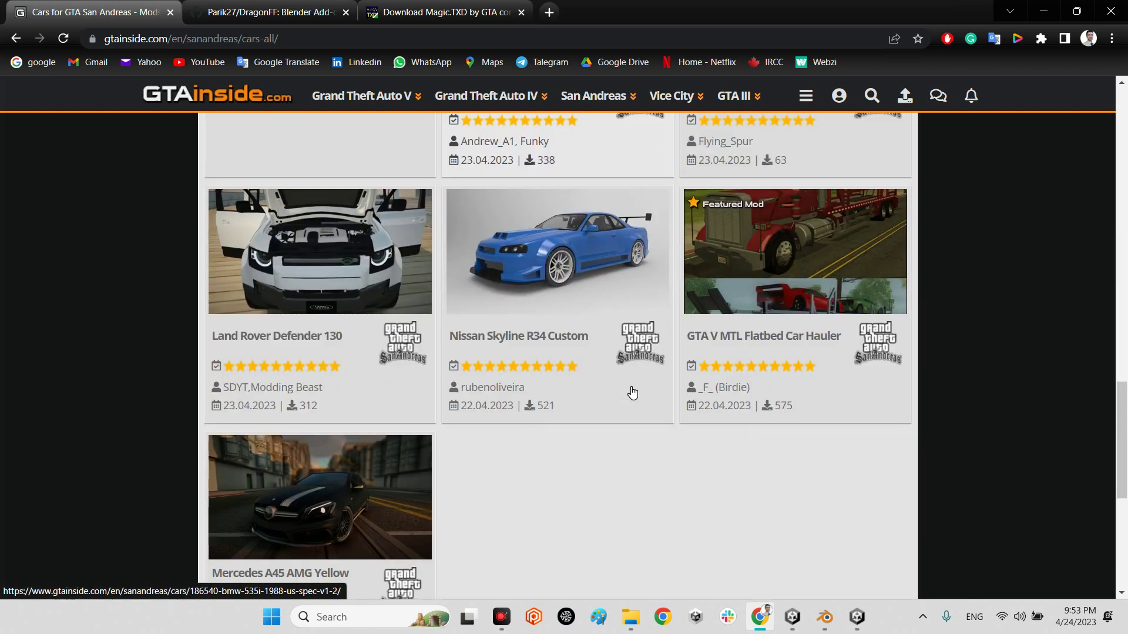
scroll(541, 379, up, 5)
- View the screenshots on the BMW 535i 1988 Us-spec v1.2 mod page and return to the car list
click(556, 305)
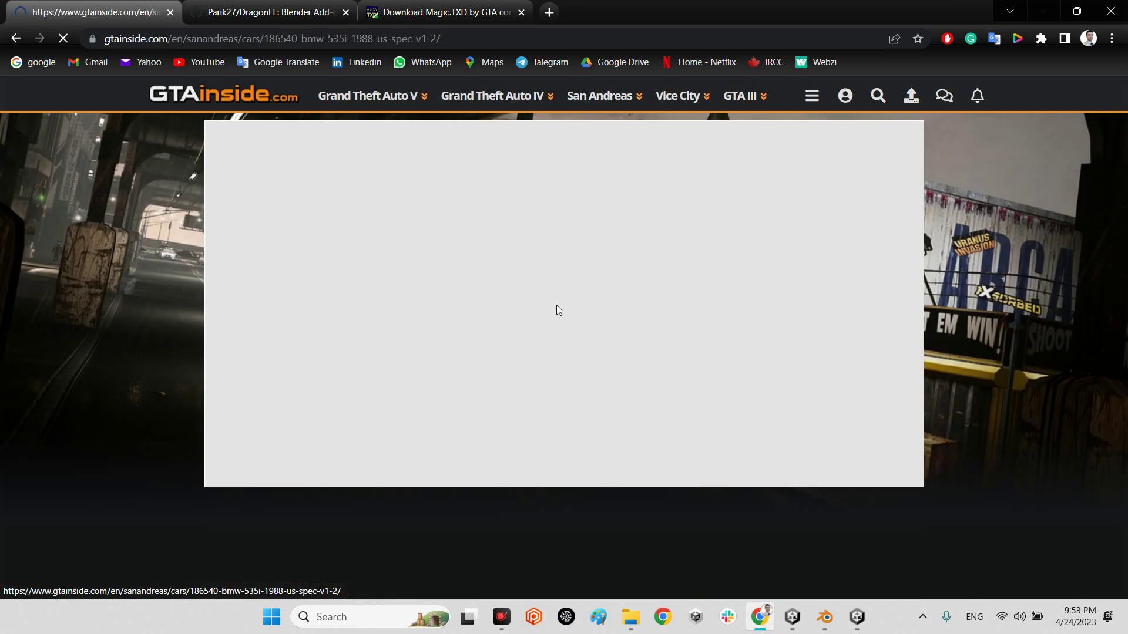
scroll(628, 383, down, 3)
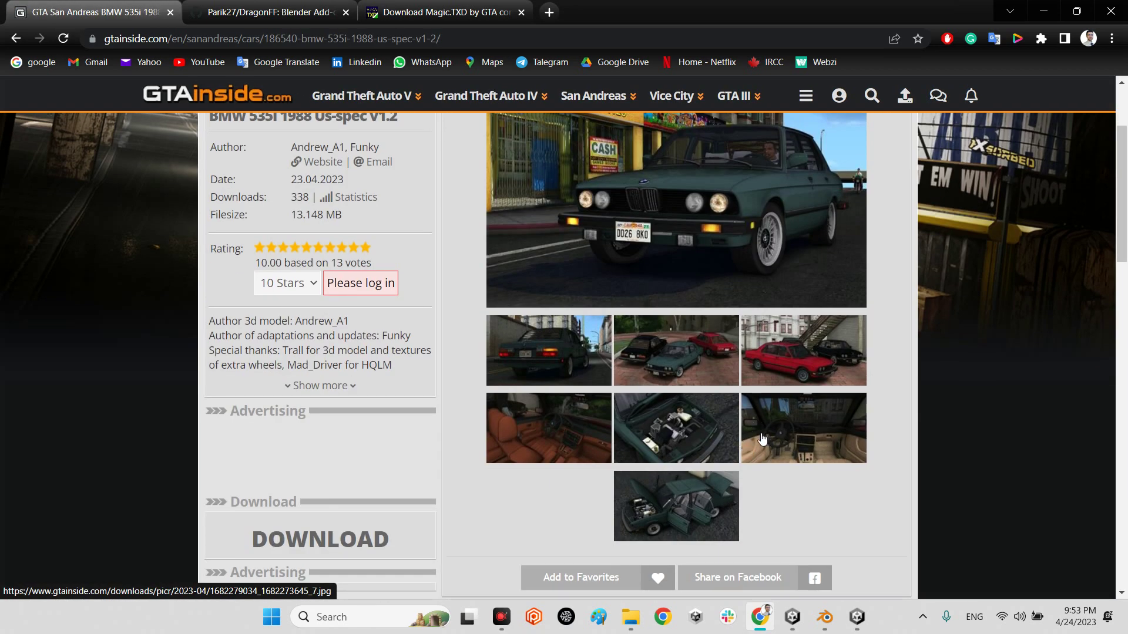
click(787, 429)
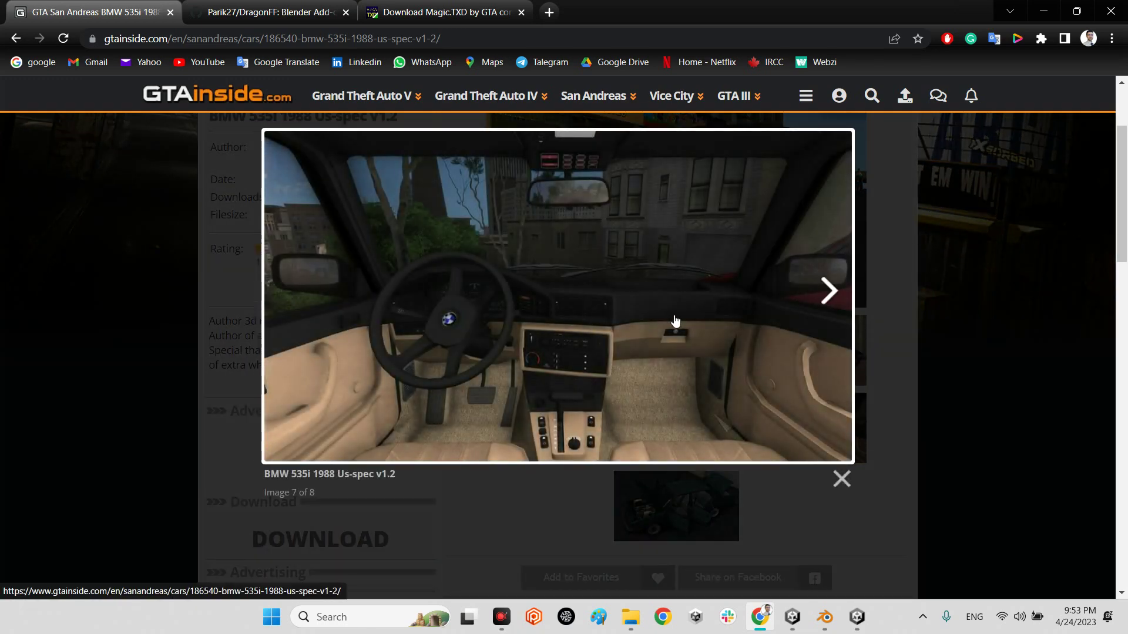
click(891, 294)
click(673, 444)
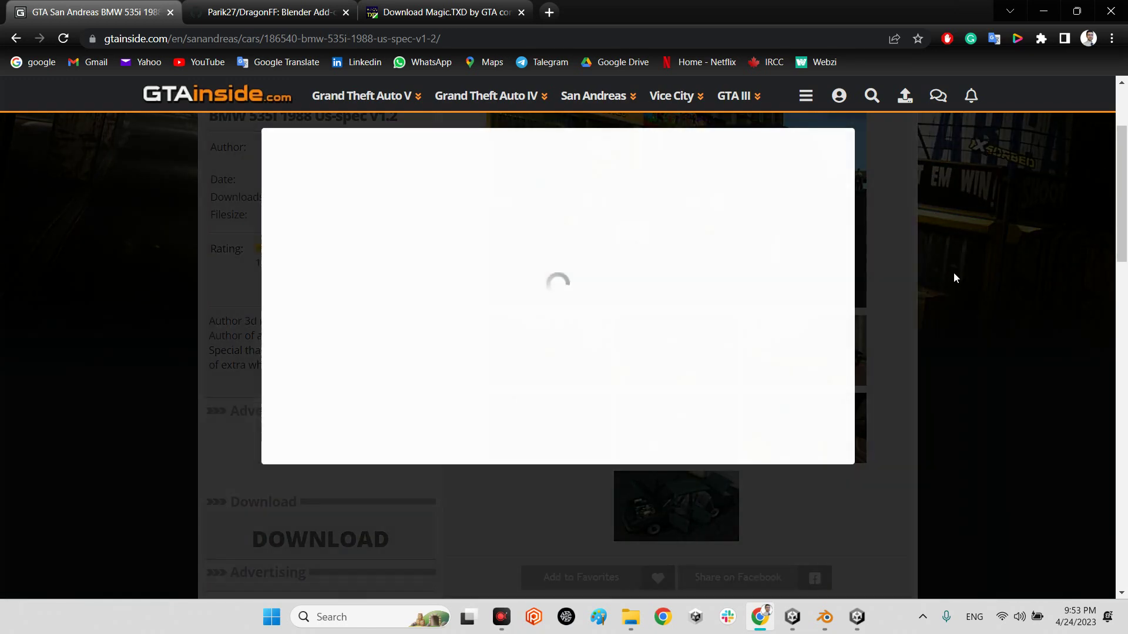
click(951, 278)
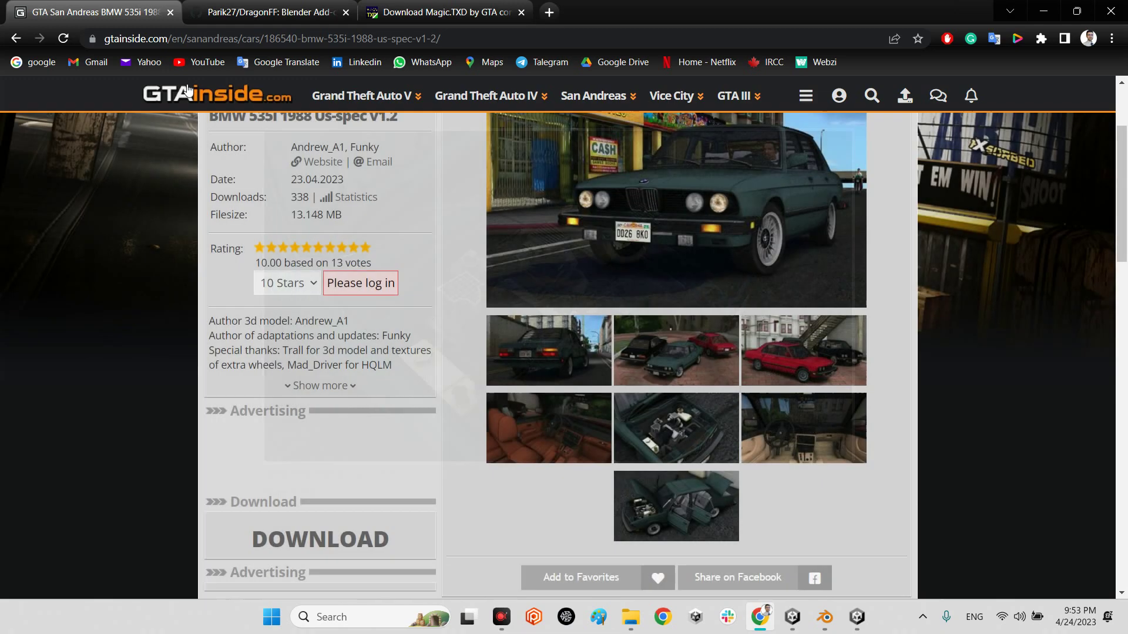
click(16, 39)
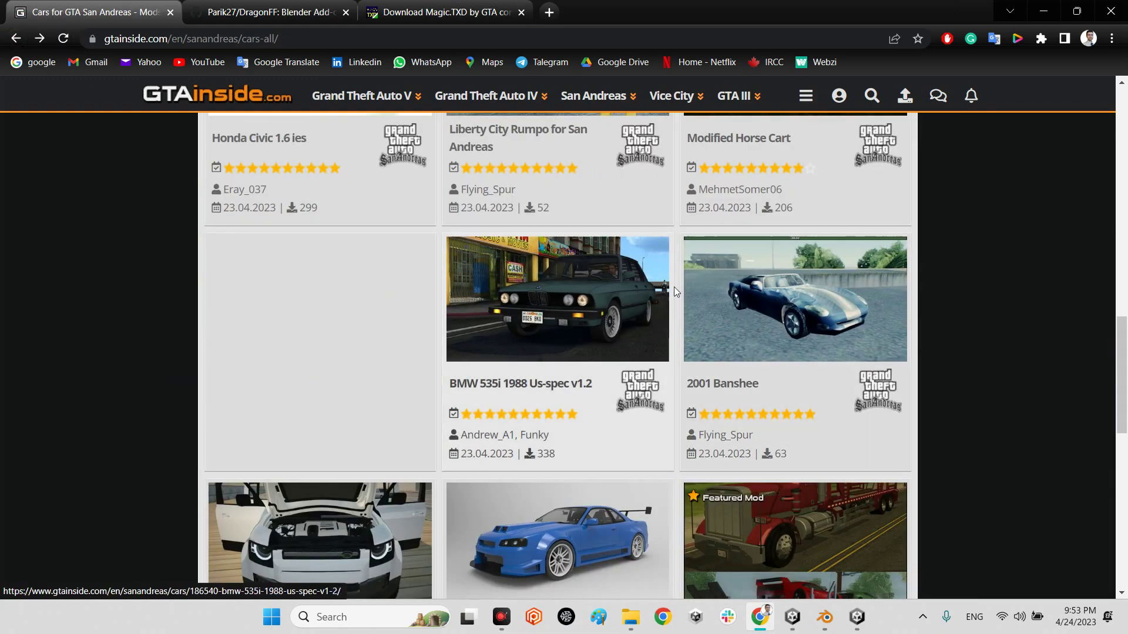
- Return to the Airplanes category and search the site for "F-4"
scroll(674, 287, up, 15)
scroll(914, 312, up, 1)
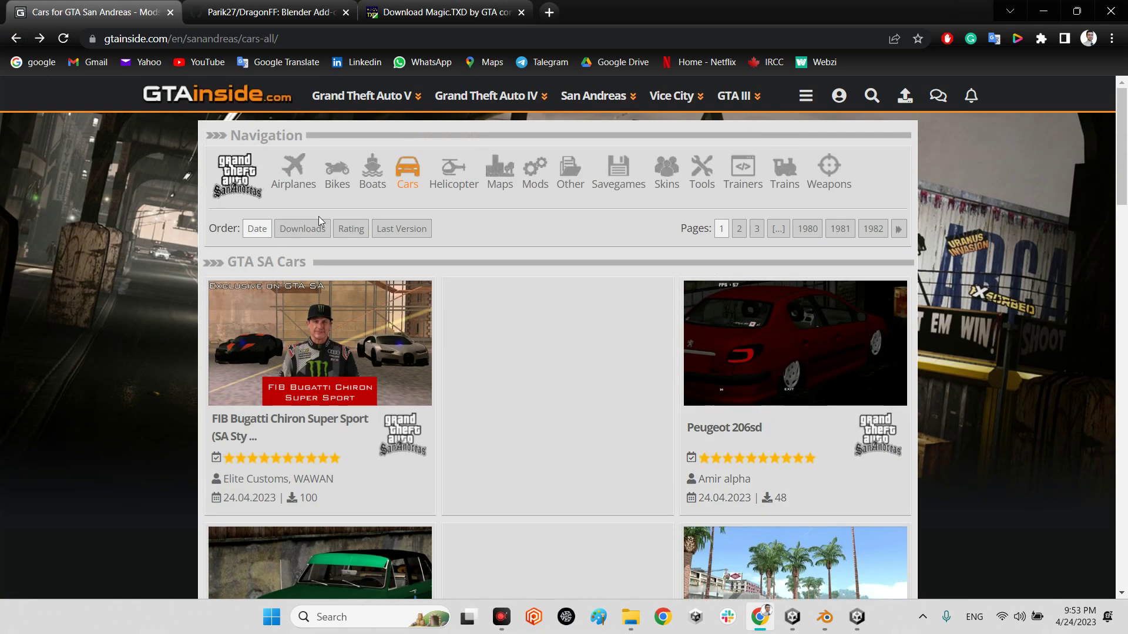
click(294, 170)
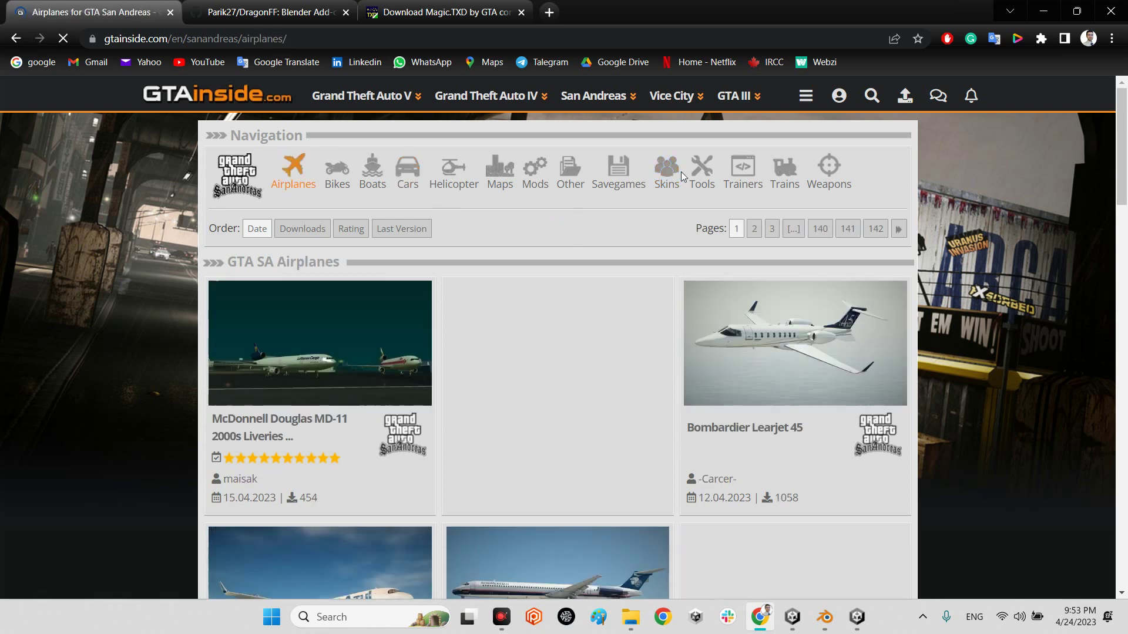
click(872, 97)
click(734, 128)
text(F-4)
key(Return)
- Look through the search results and open the F-4E IRIAF airplane mod
scroll(850, 363, down, 20)
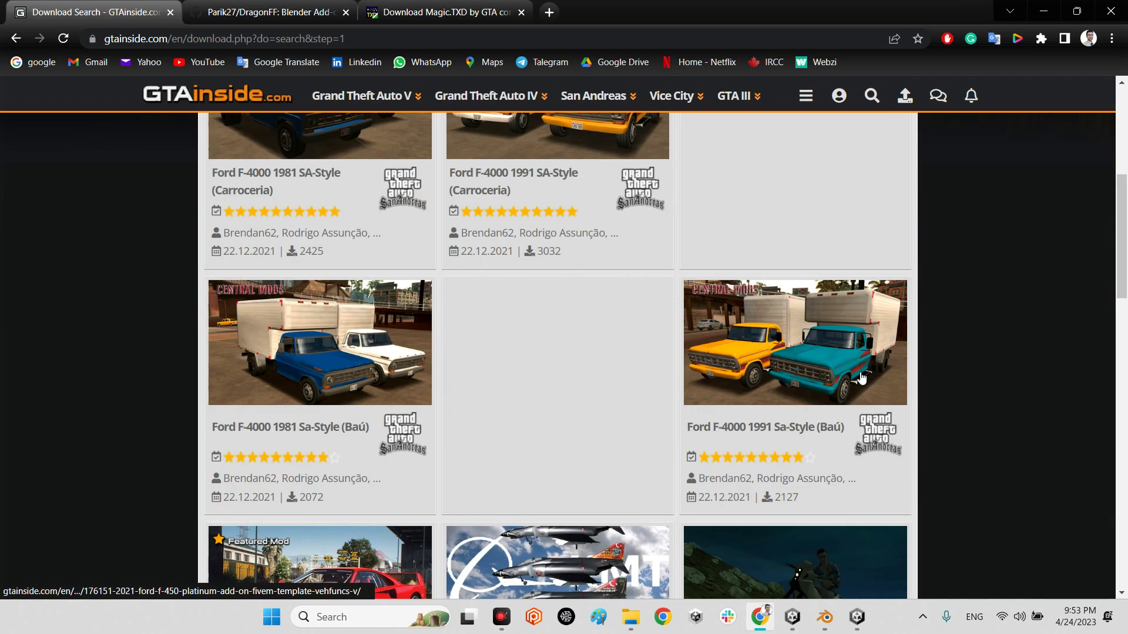
scroll(857, 372, up, 10)
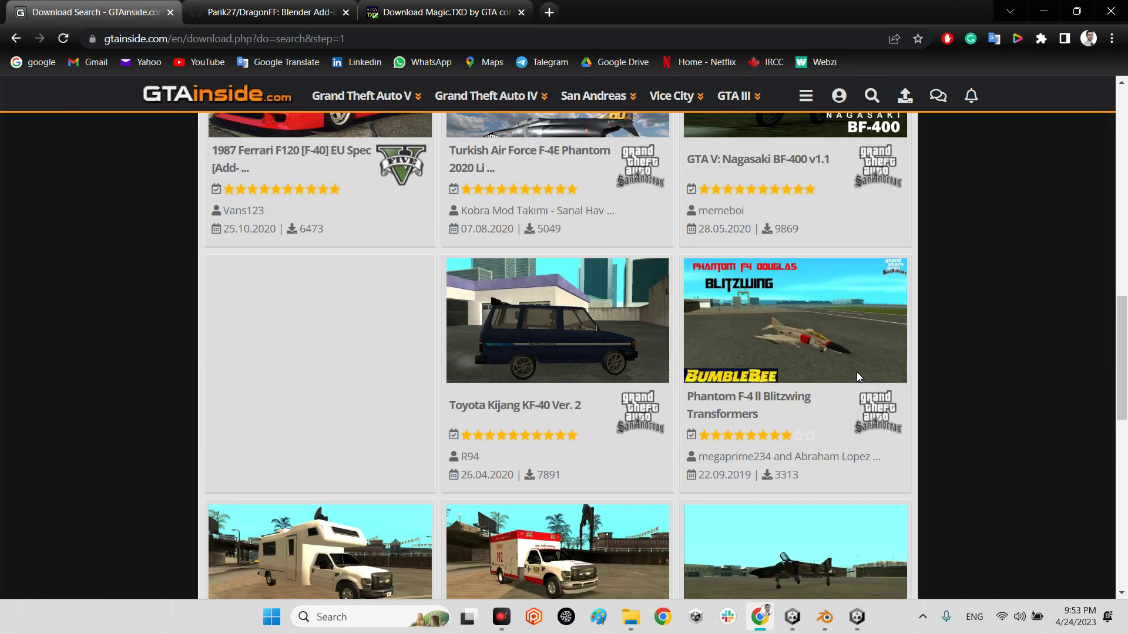
scroll(861, 378, up, 5)
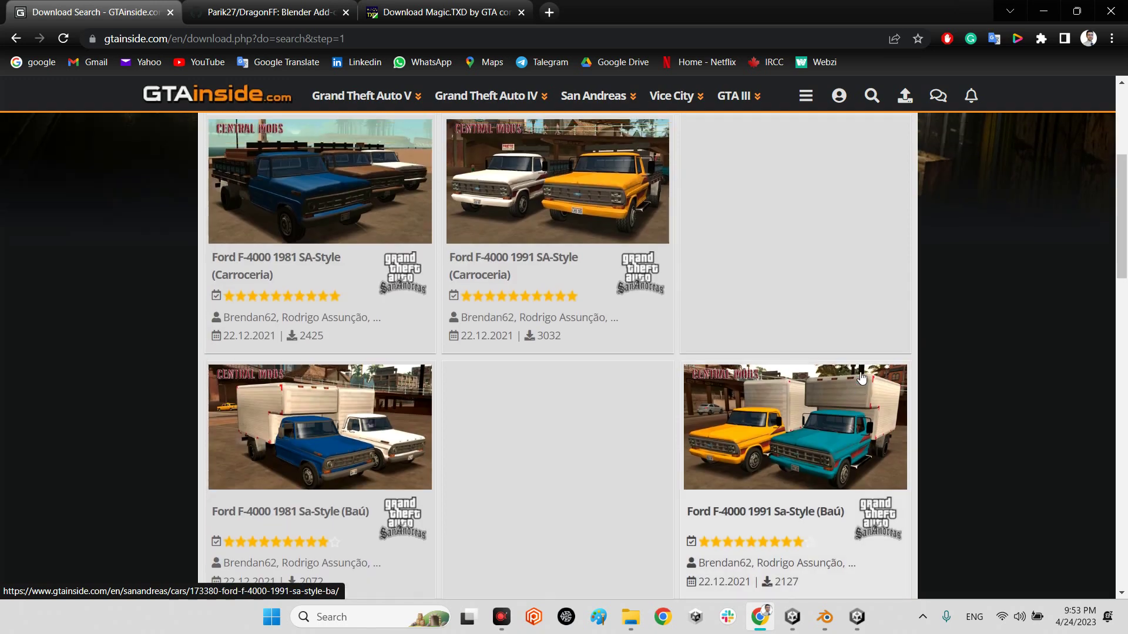
scroll(861, 378, down, 14)
scroll(861, 378, down, 3)
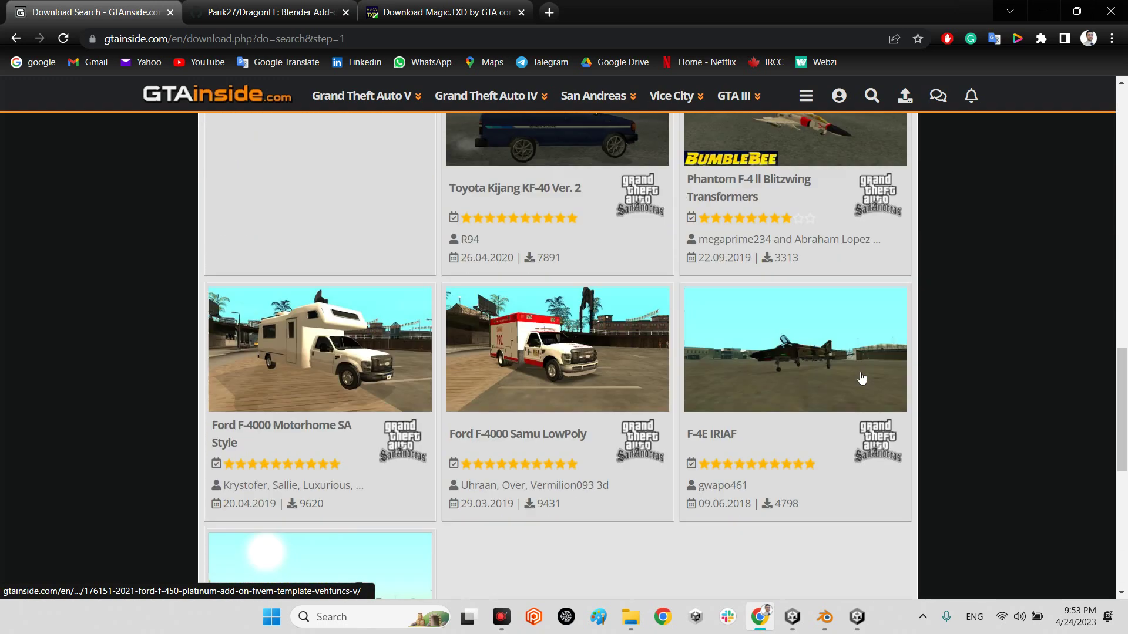
click(714, 368)
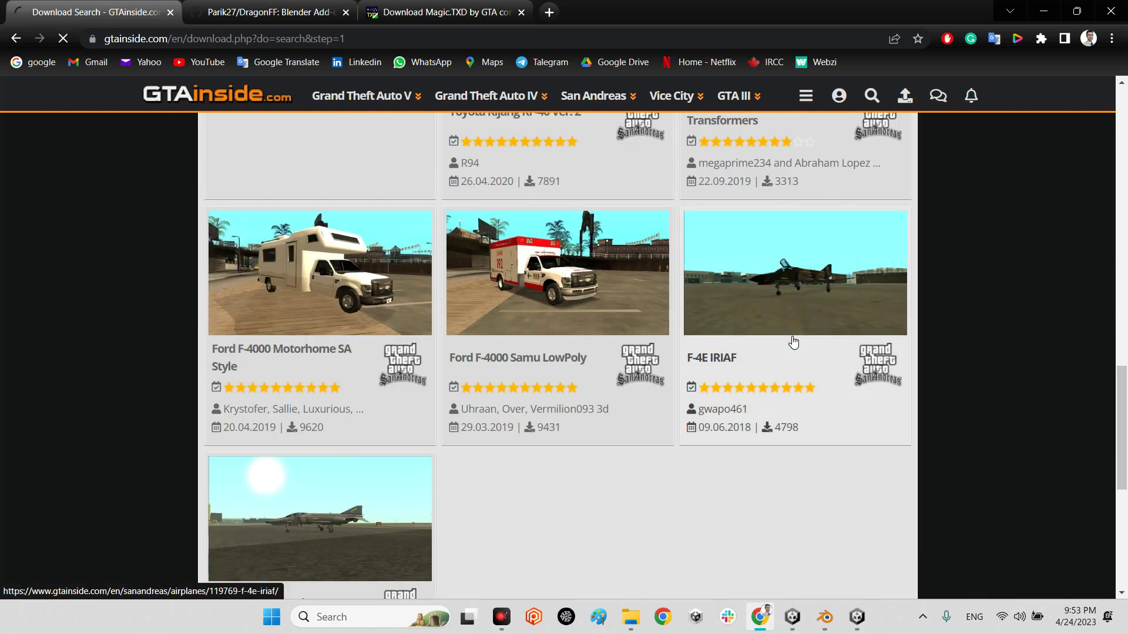
- Review the F-4E IRIAF screenshots and open the mod's download page
scroll(793, 392, down, 4)
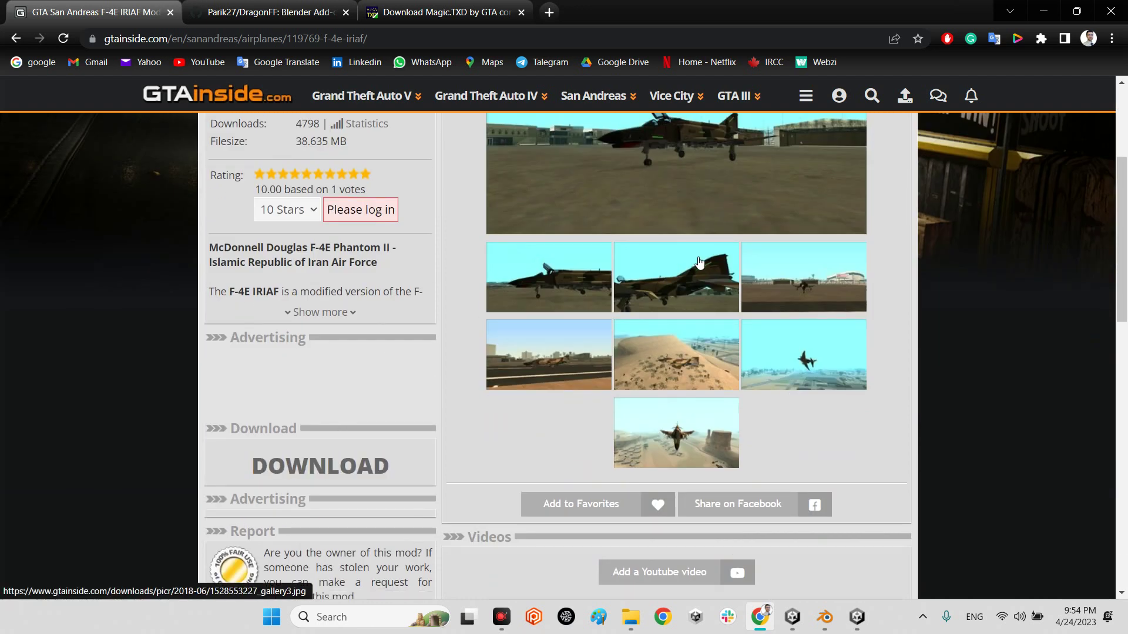
scroll(691, 357, up, 4)
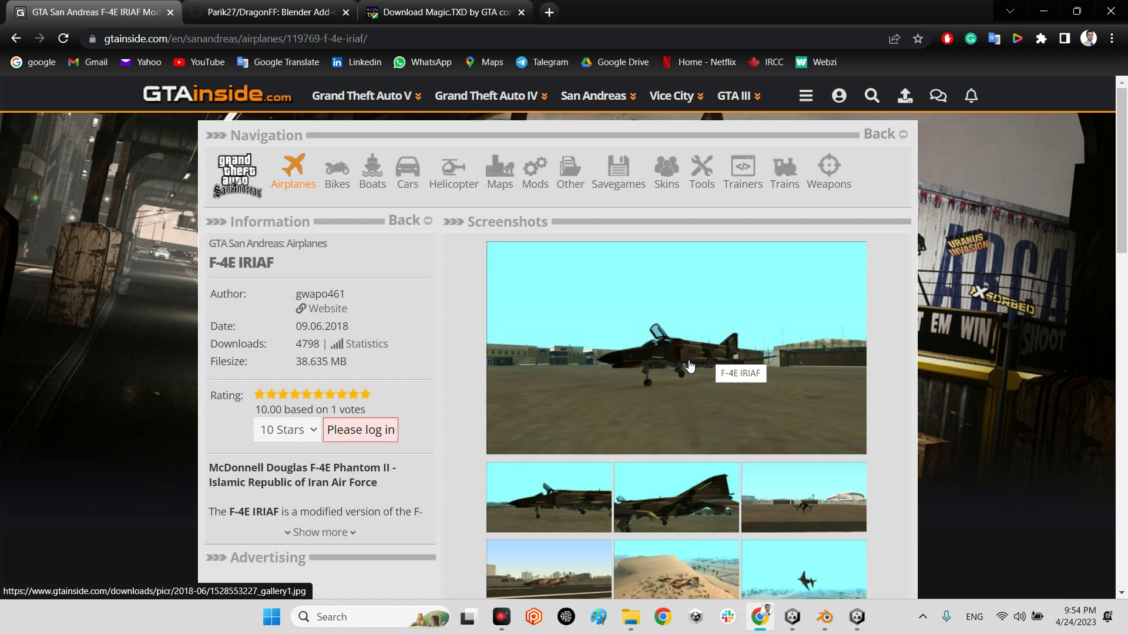
scroll(690, 366, down, 4)
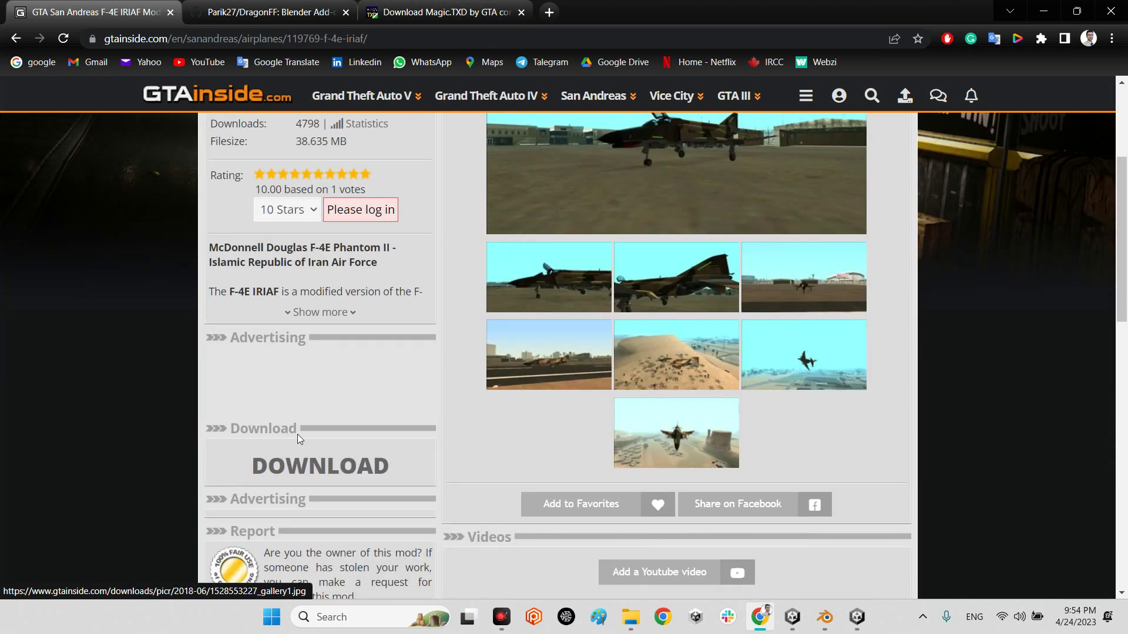
click(312, 474)
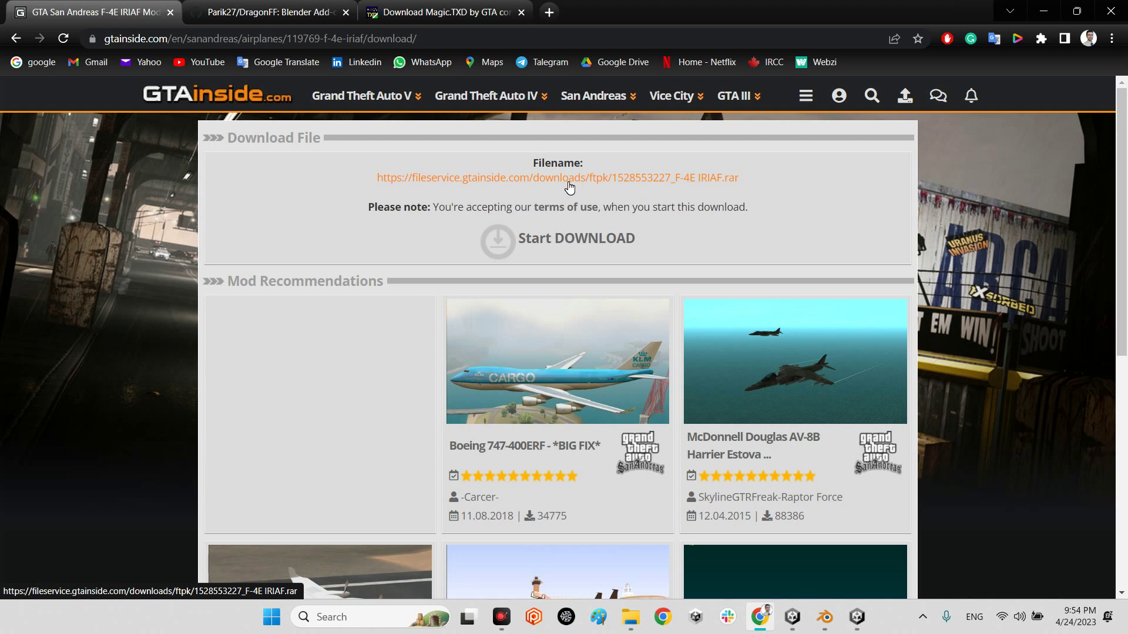
- Switch to File Explorer and locate the model file hydra.dff and the texture file hydra.txd in the F-4E IRIAF folder
click(630, 617)
scroll(632, 368, up, 1)
scroll(637, 370, down, 1)
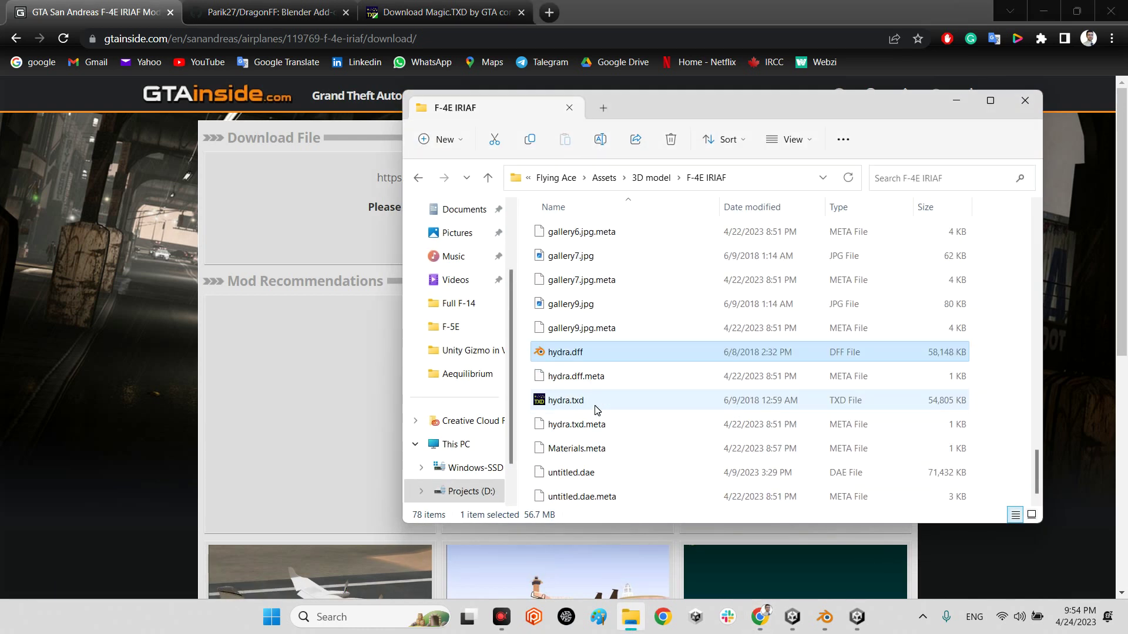
click(562, 362)
double_click(579, 355)
click(617, 362)
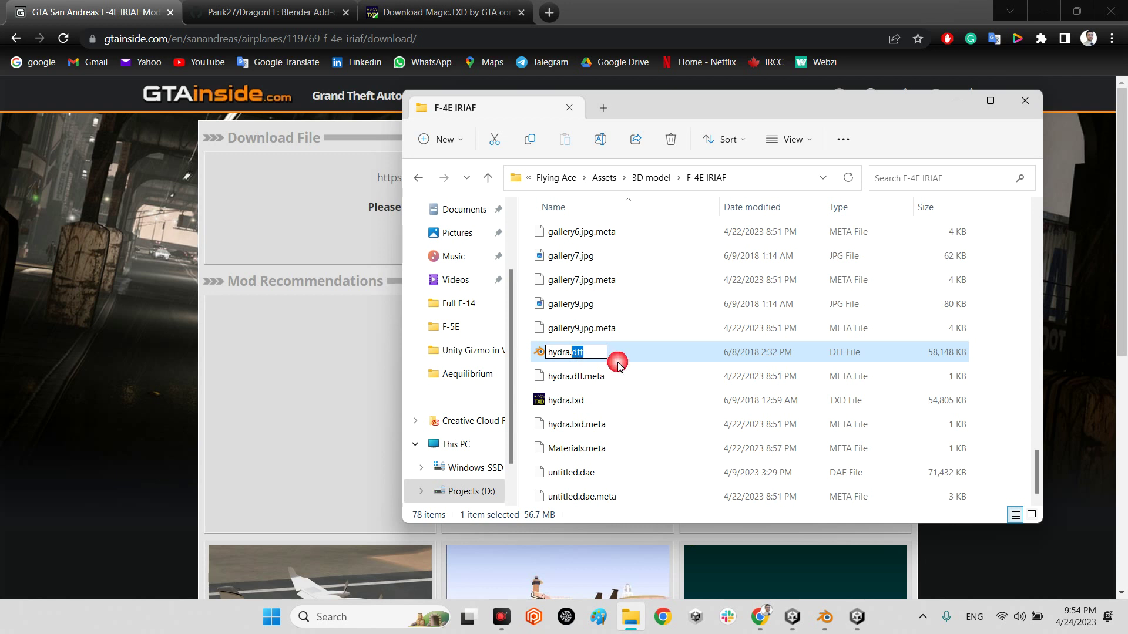
click(575, 366)
click(576, 356)
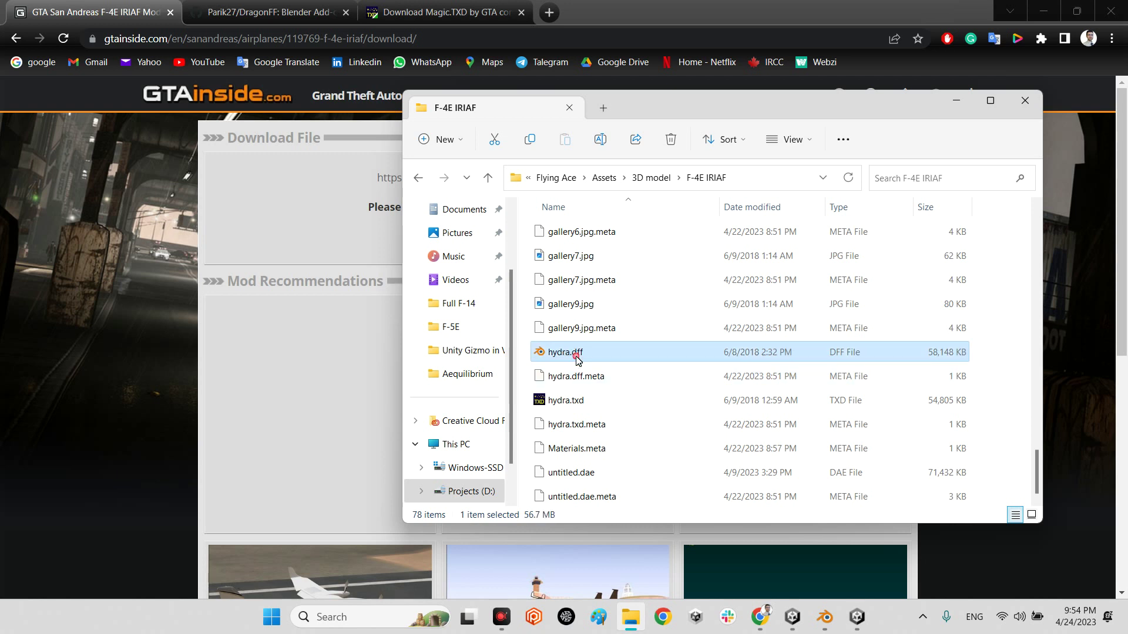
click(578, 400)
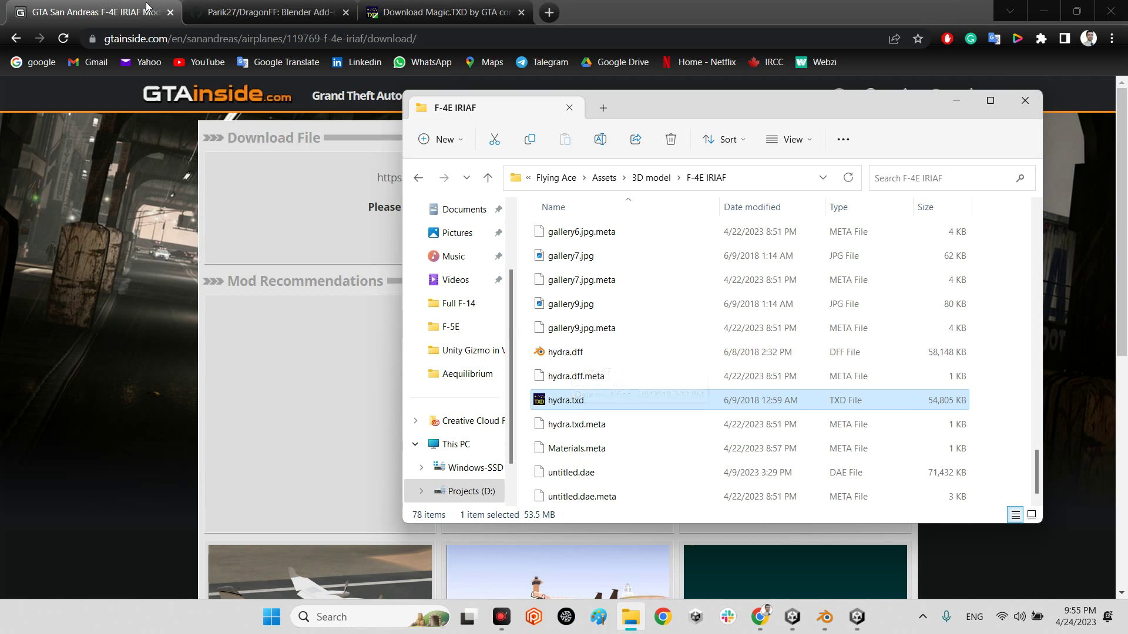
- Look over the DragonFF Blender add-on's GitHub repository page in Chrome
click(235, 12)
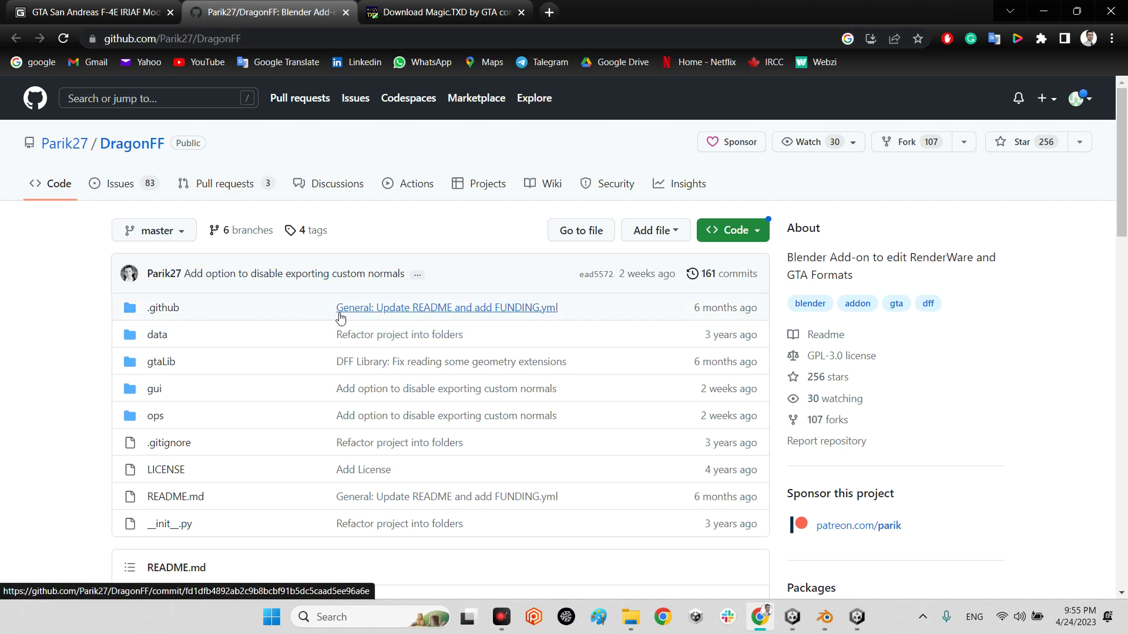
scroll(207, 378, down, 5)
scroll(143, 383, up, 5)
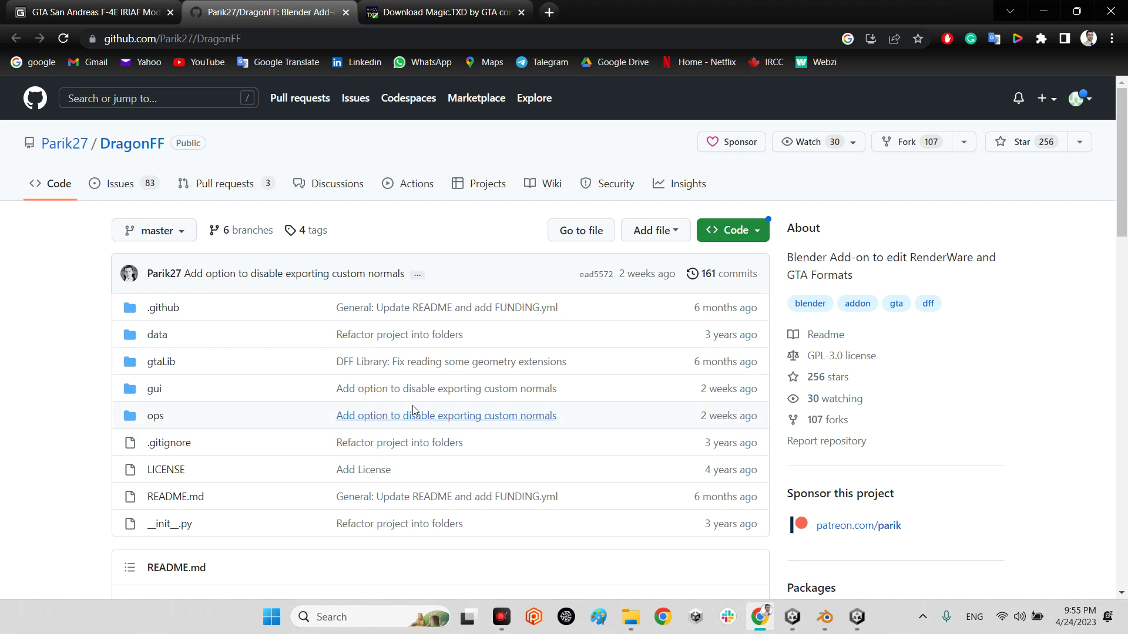
- Switch to Blender, open the Add-ons preferences and look at the add-on installation file browser without installing anything
click(825, 617)
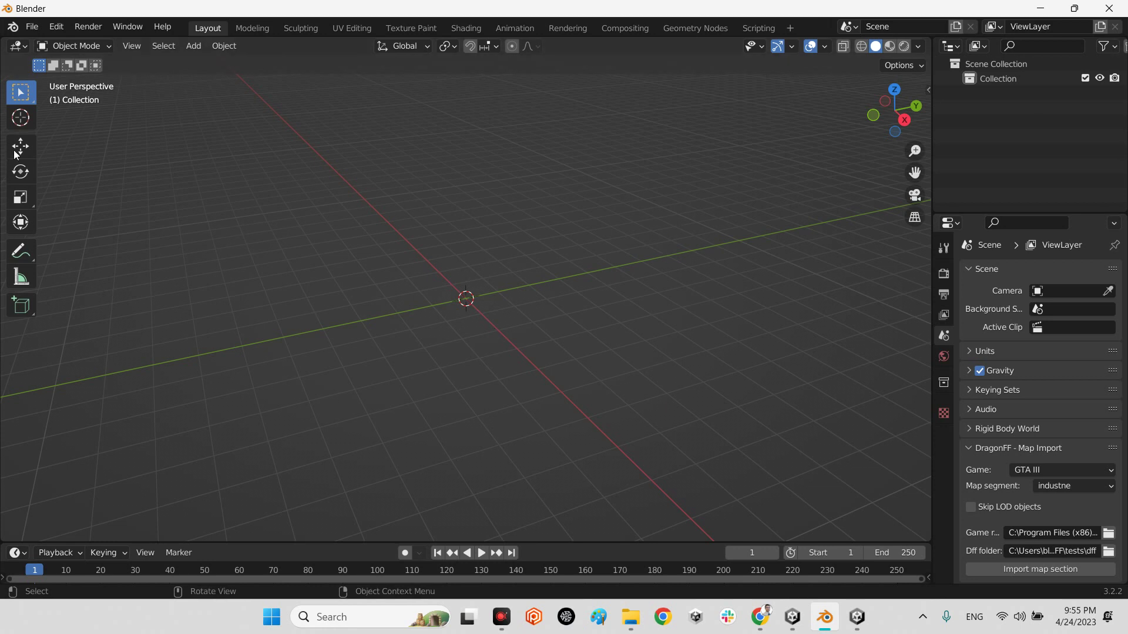
click(57, 27)
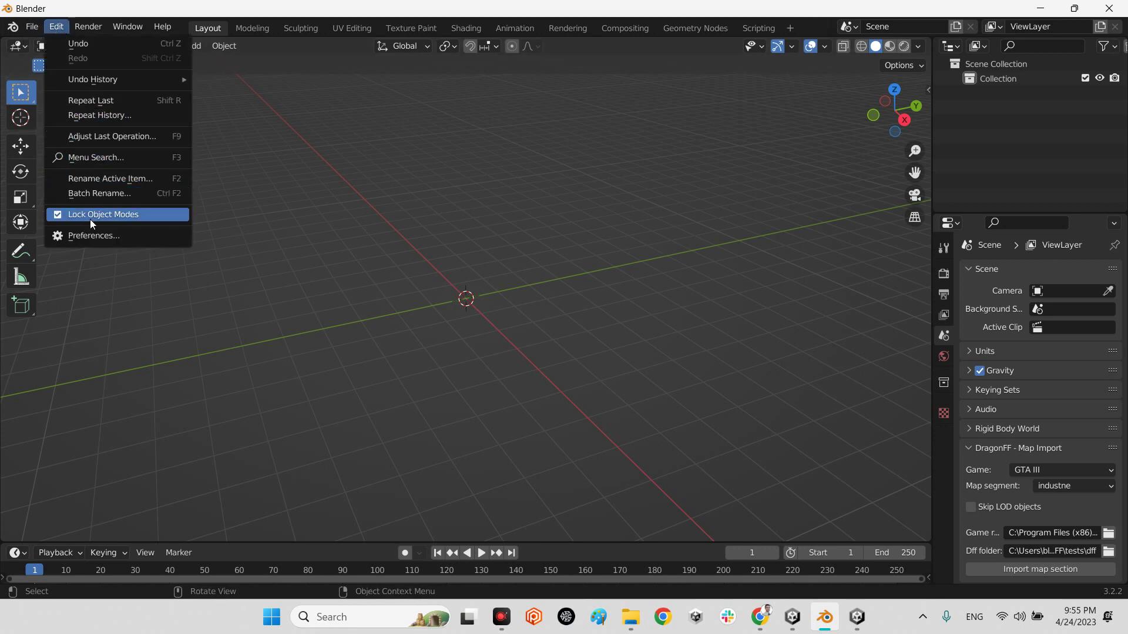
click(92, 245)
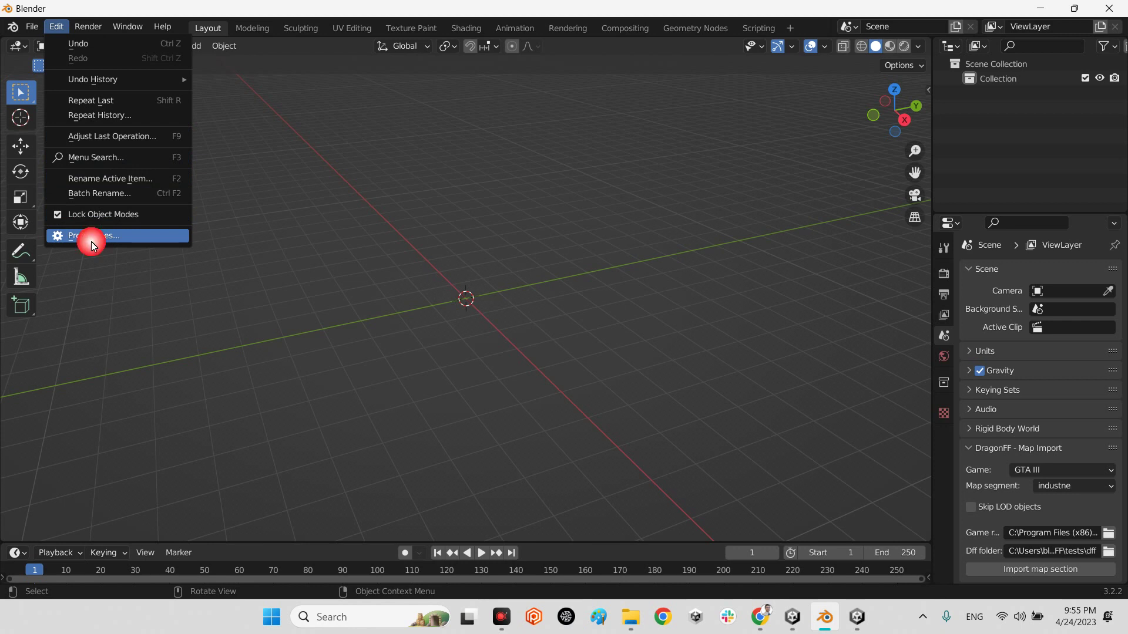
click(101, 240)
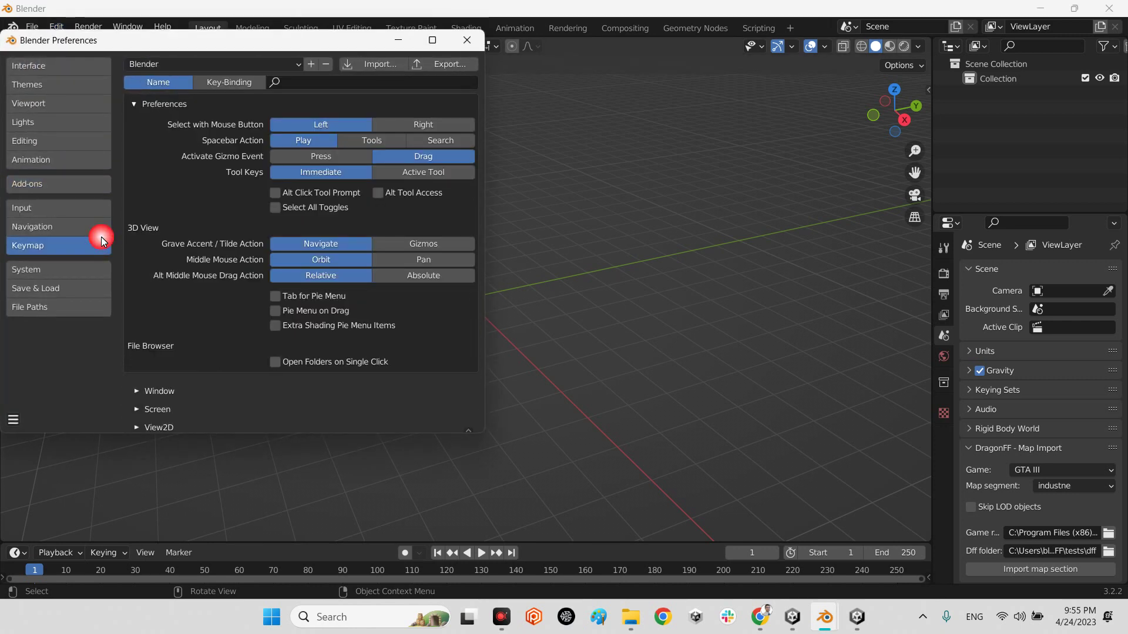
click(35, 186)
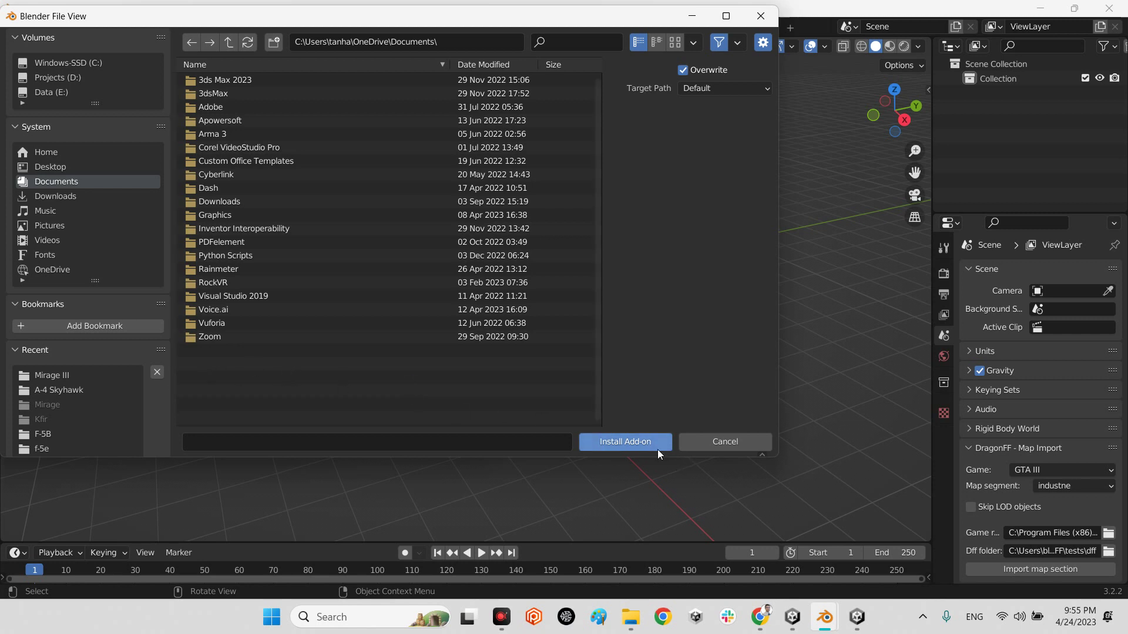
click(227, 269)
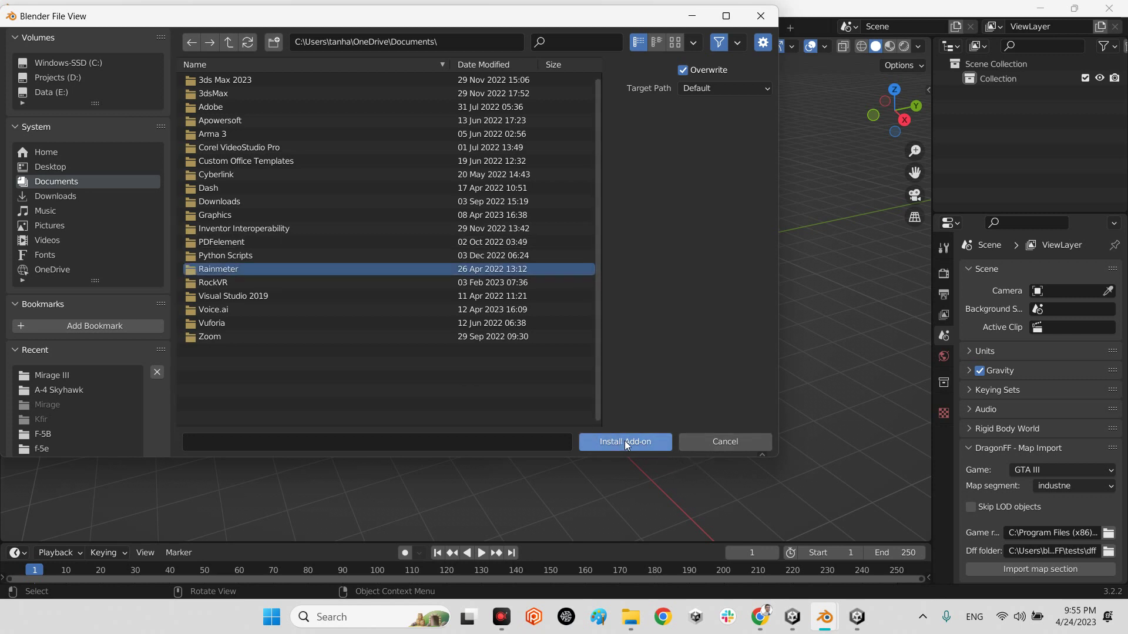
click(713, 442)
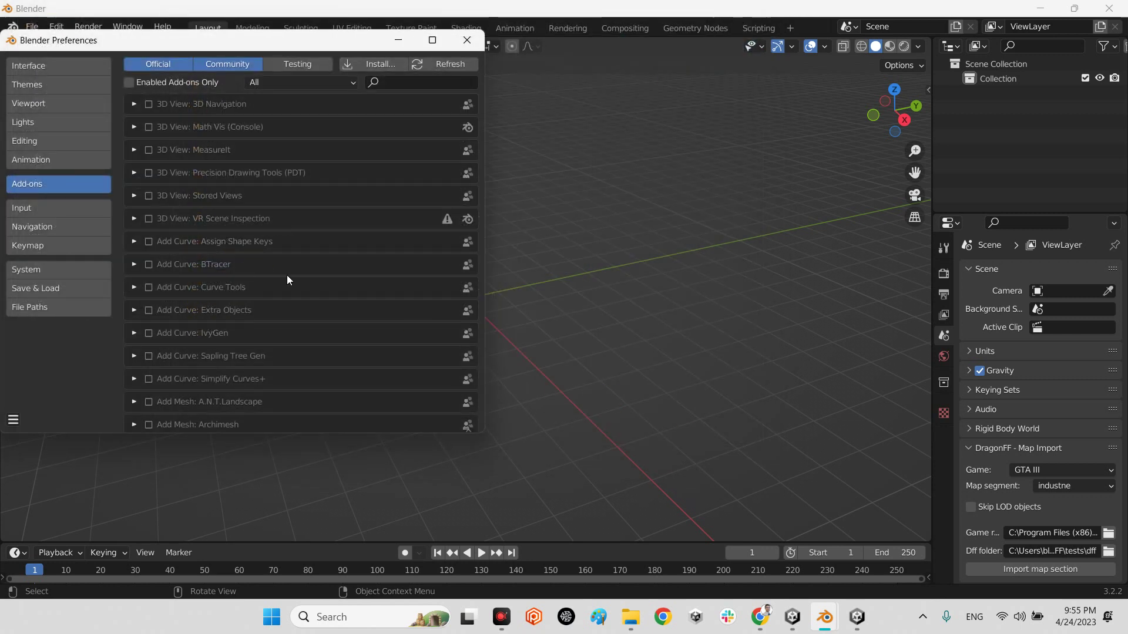
- Find the Import-Export: GTA DragonFF add-on in the list, show its details and close the preferences
scroll(241, 316, down, 5)
scroll(241, 320, down, 15)
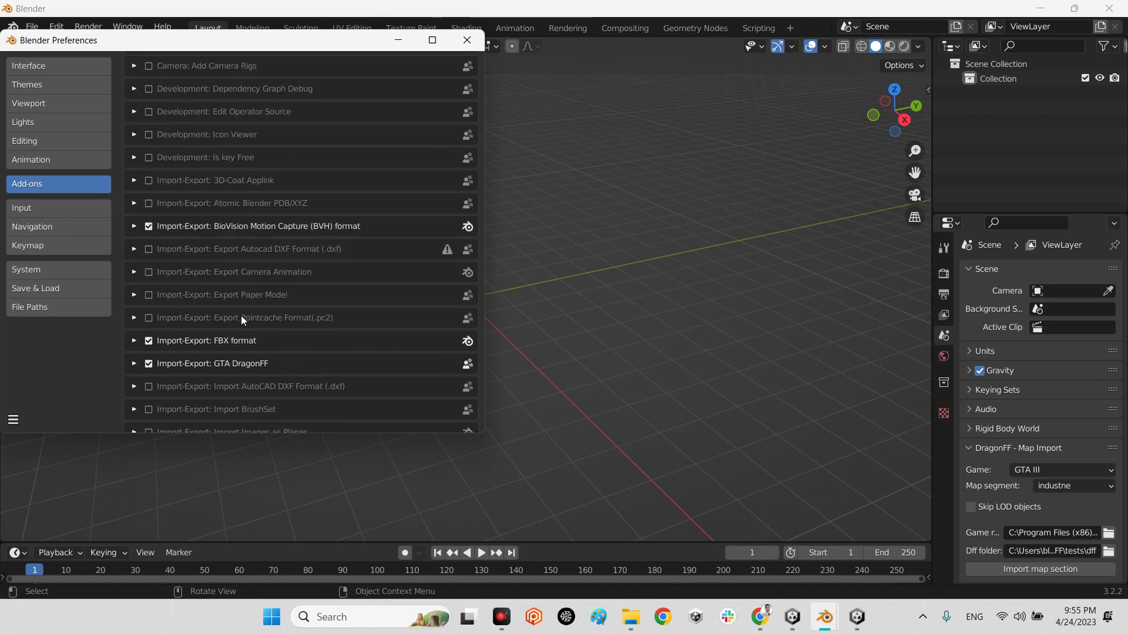
scroll(238, 317, down, 7)
scroll(235, 318, up, 12)
scroll(235, 318, up, 5)
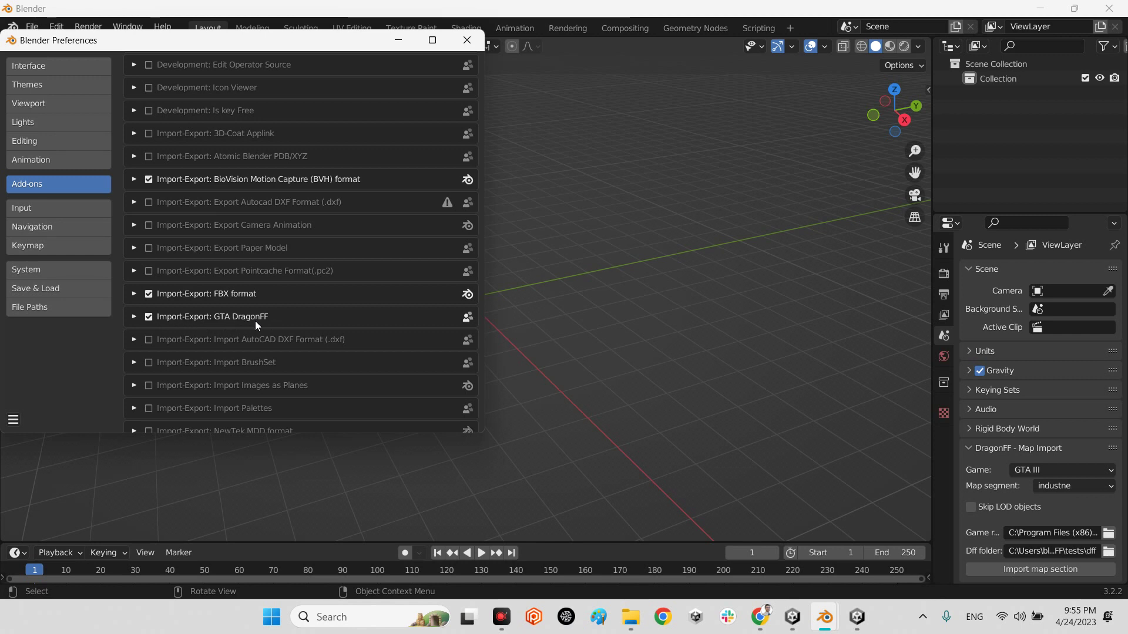
click(130, 316)
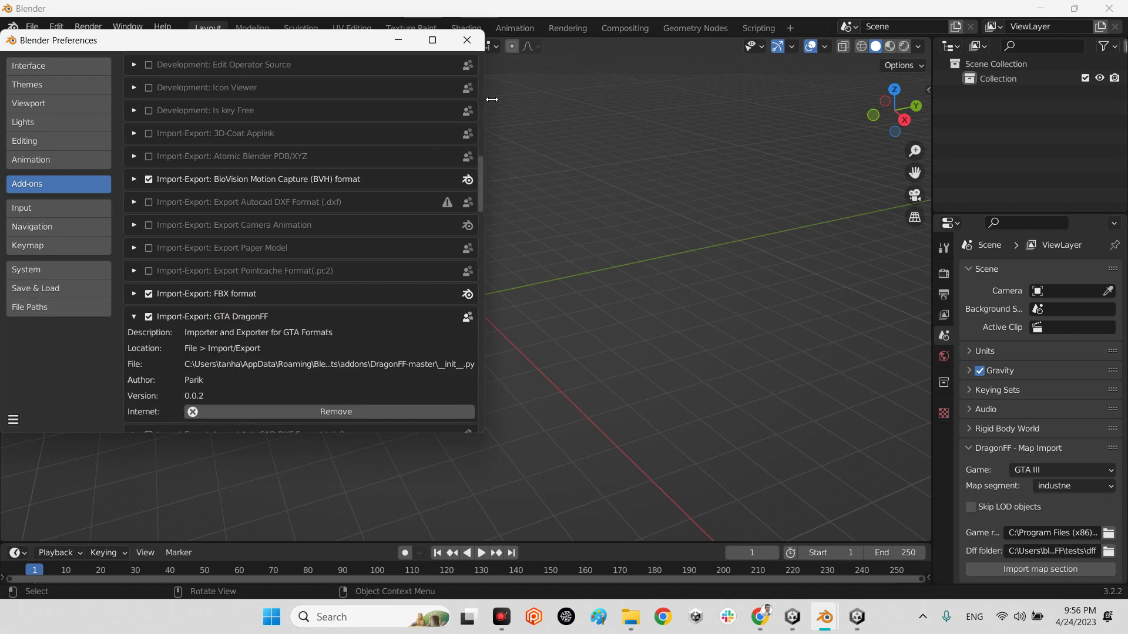
click(471, 44)
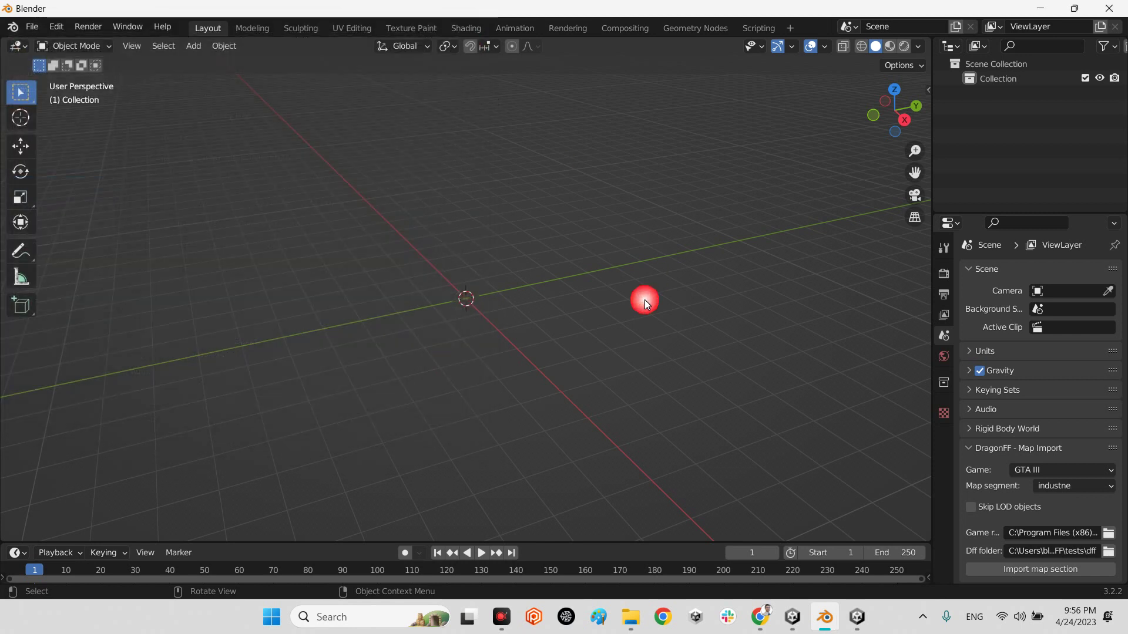
- Switch to File Explorer and check where hydra.dff is stored in the F-4E IRIAF folder
click(631, 617)
click(566, 353)
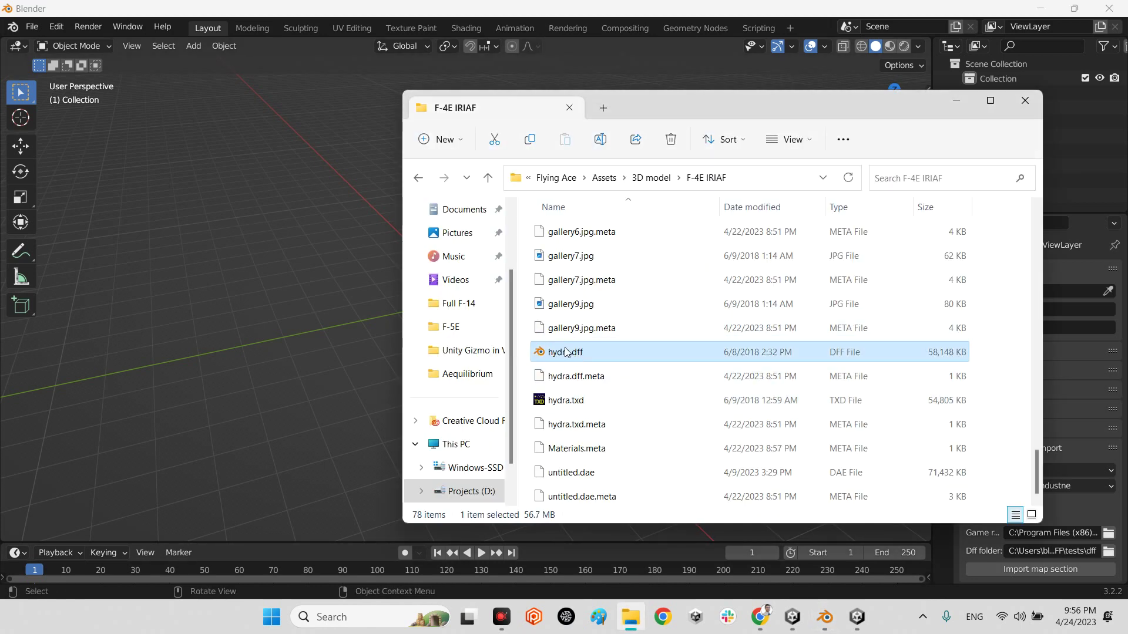
drag(637, 121, 923, 114)
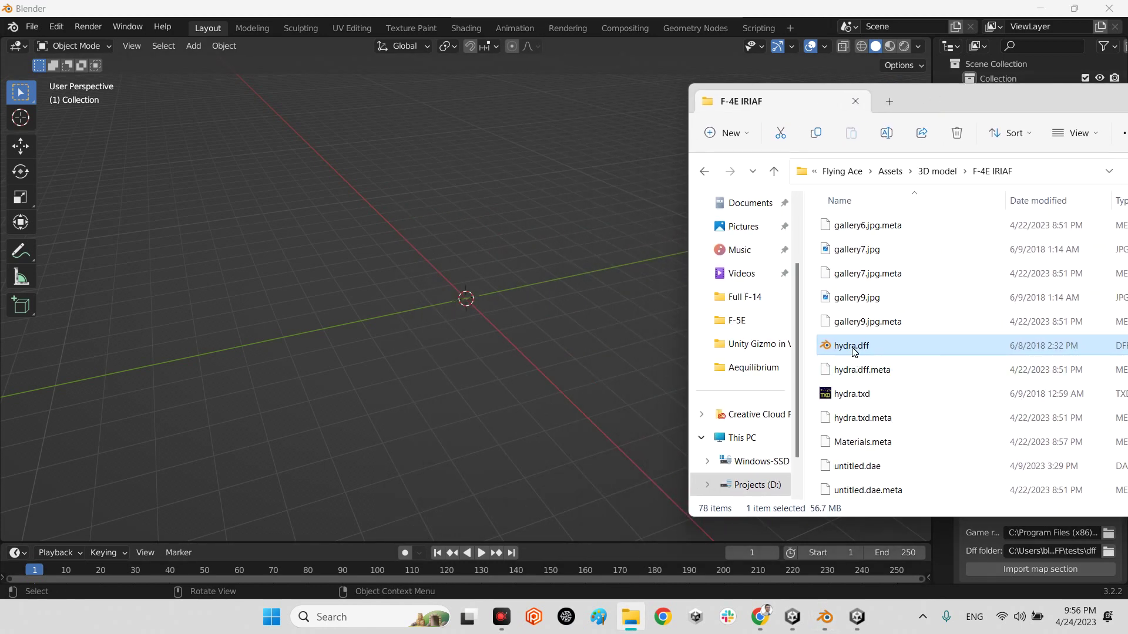
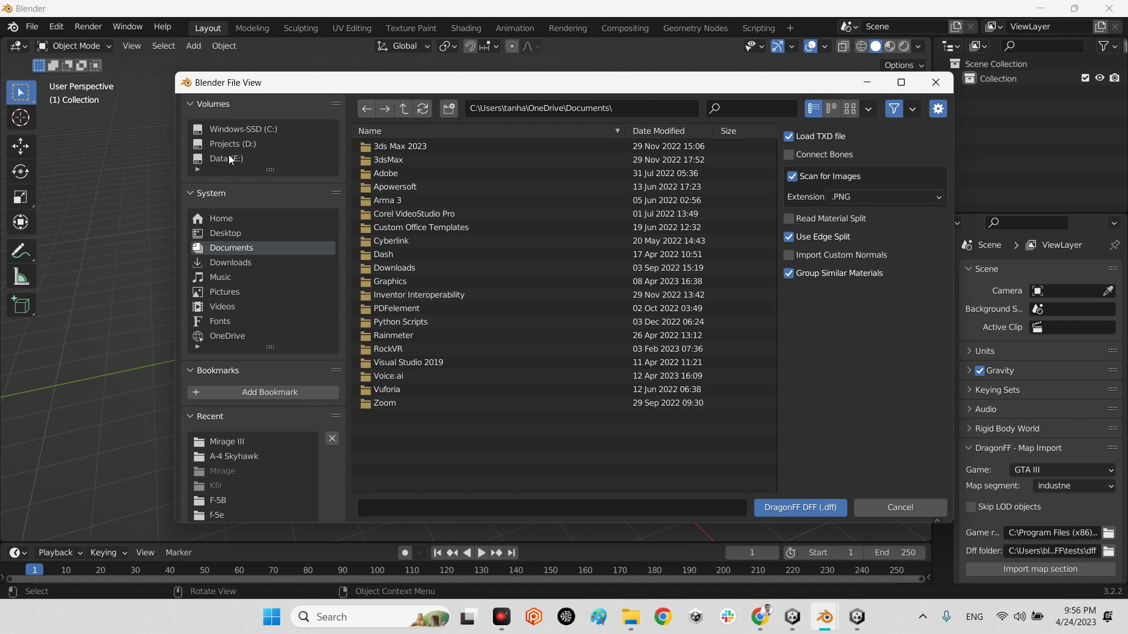
- Import hydra.dff with the DragonFF DFF importer from the Flying Ace project's Assets\3D model\F-4E IRIAF folder on drive D
click(222, 145)
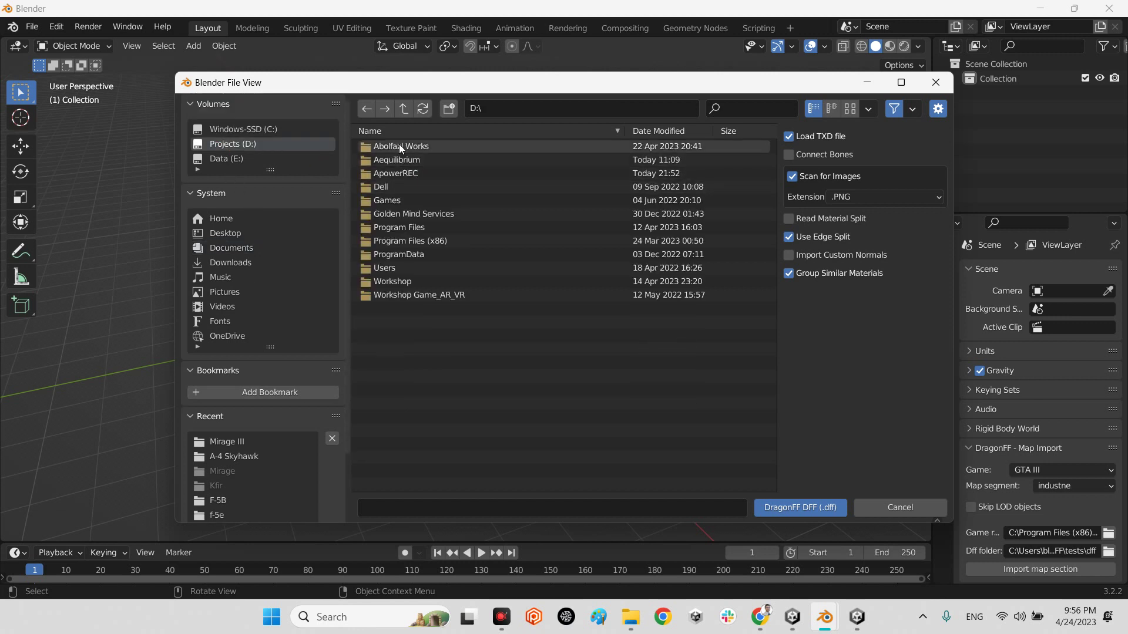
double_click(390, 146)
double_click(400, 160)
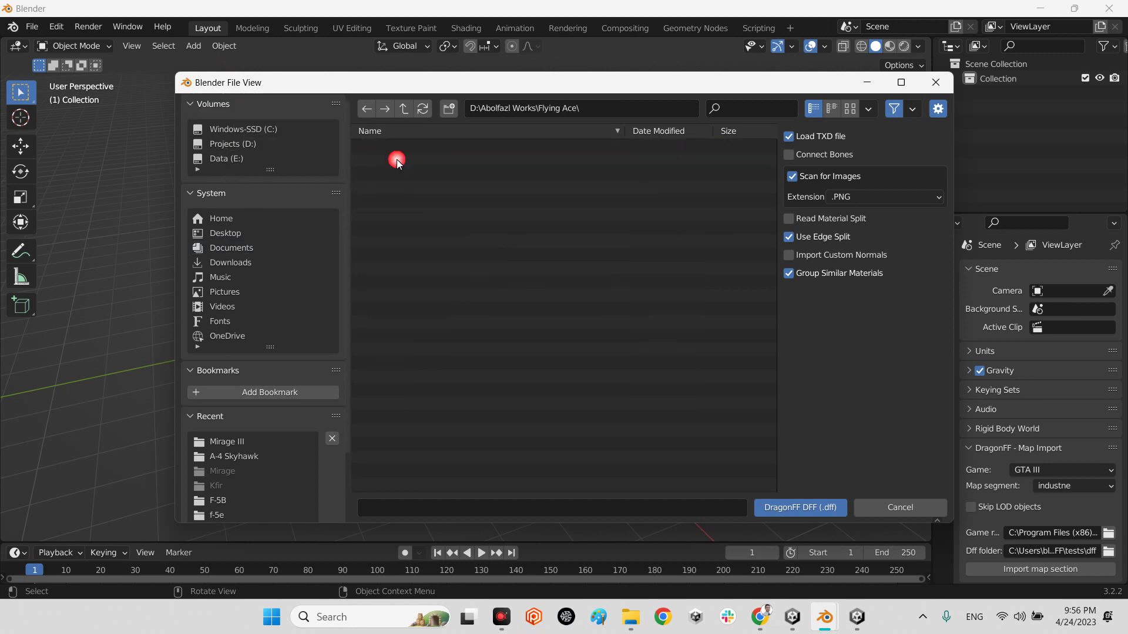
double_click(390, 147)
double_click(386, 147)
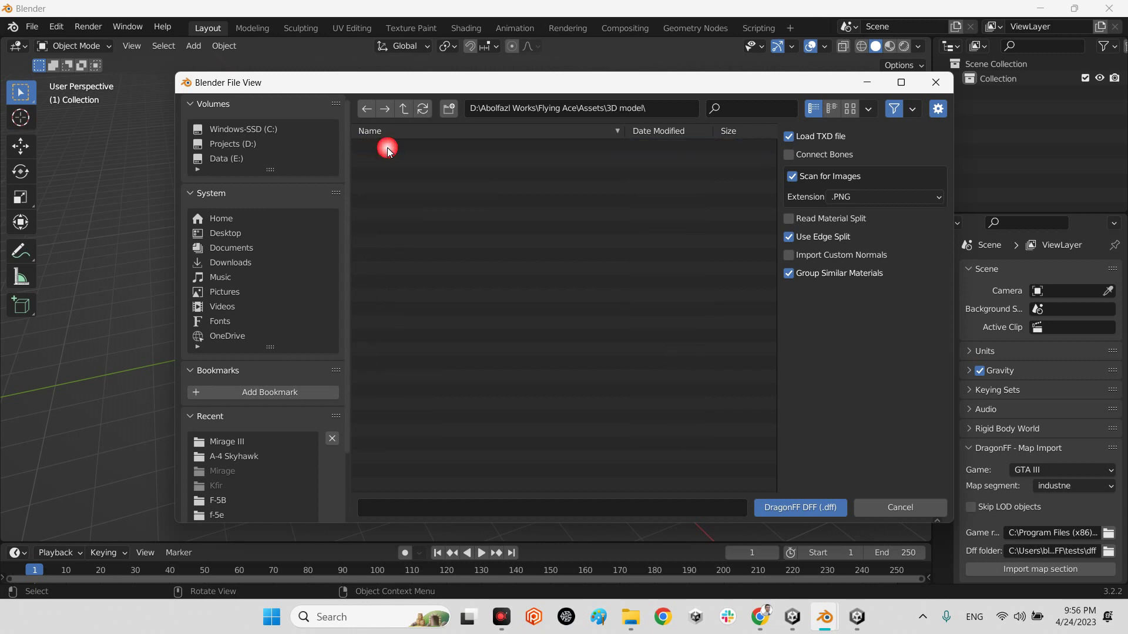
double_click(405, 214)
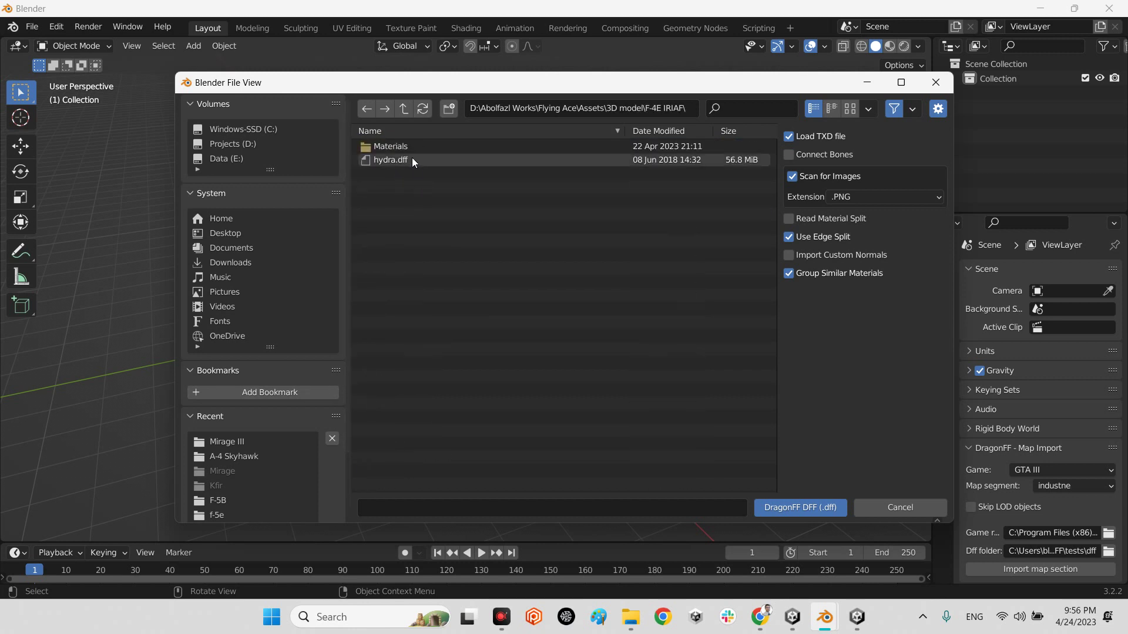
double_click(392, 159)
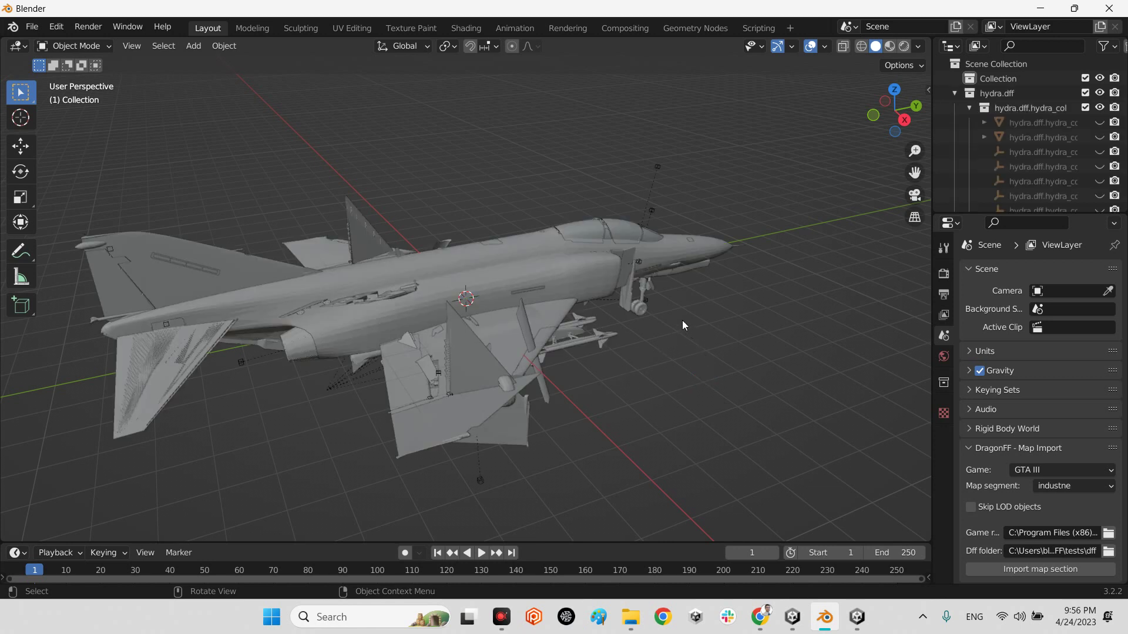
- Examine the imported aircraft from several sides, including the cockpit interior and its instrument panel
middle_drag(622, 315, 527, 351)
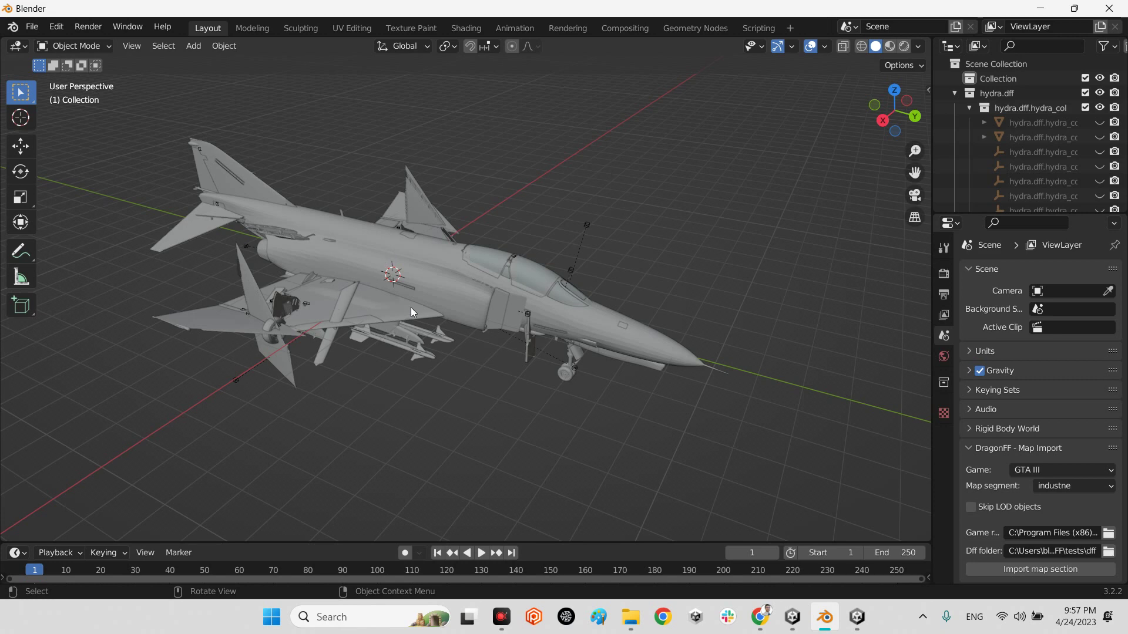
scroll(435, 316, up, 8)
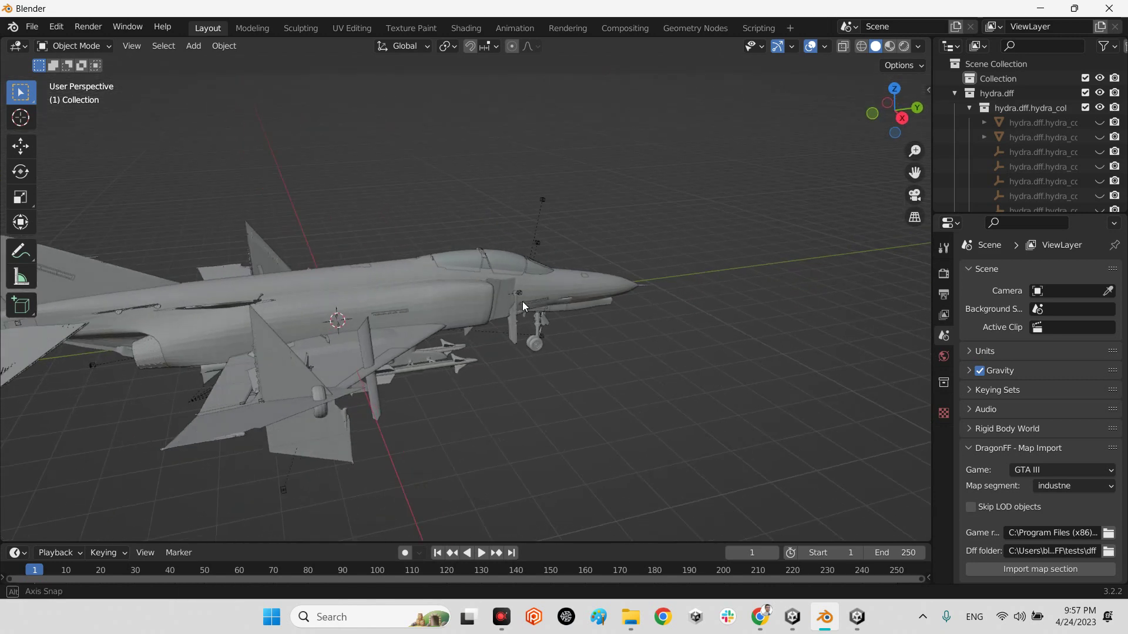
middle_drag(616, 232, 672, 244)
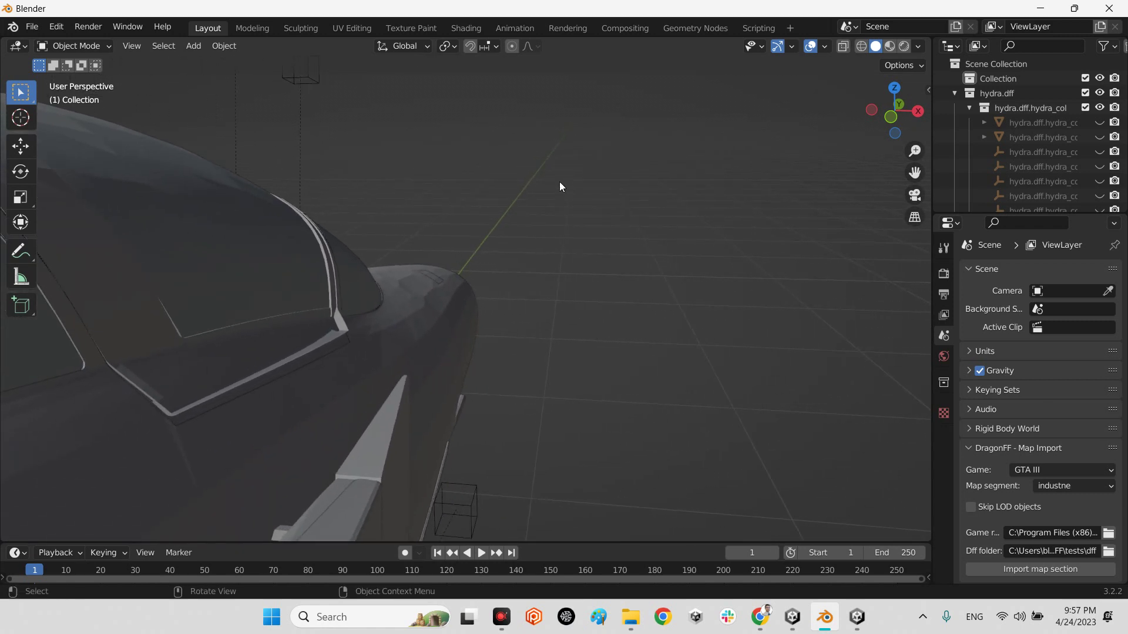
scroll(545, 189, down, 2)
middle_drag(599, 166, 745, 335)
shift+middle_drag(440, 370, 2, 531)
middle_drag(379, 397, 445, 345)
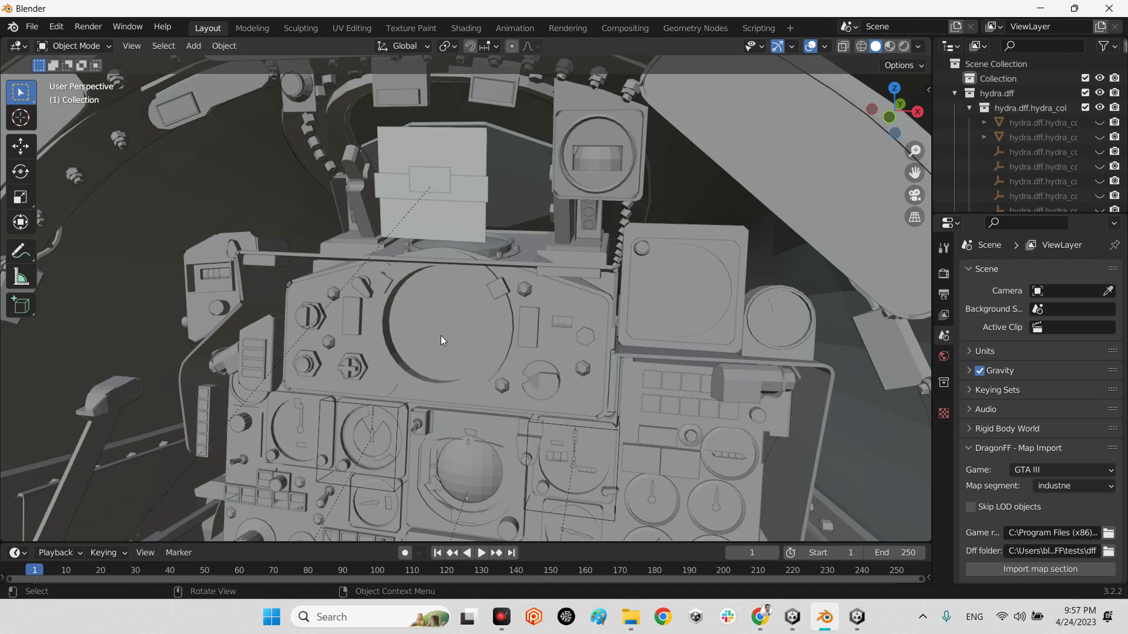
scroll(441, 338, down, 15)
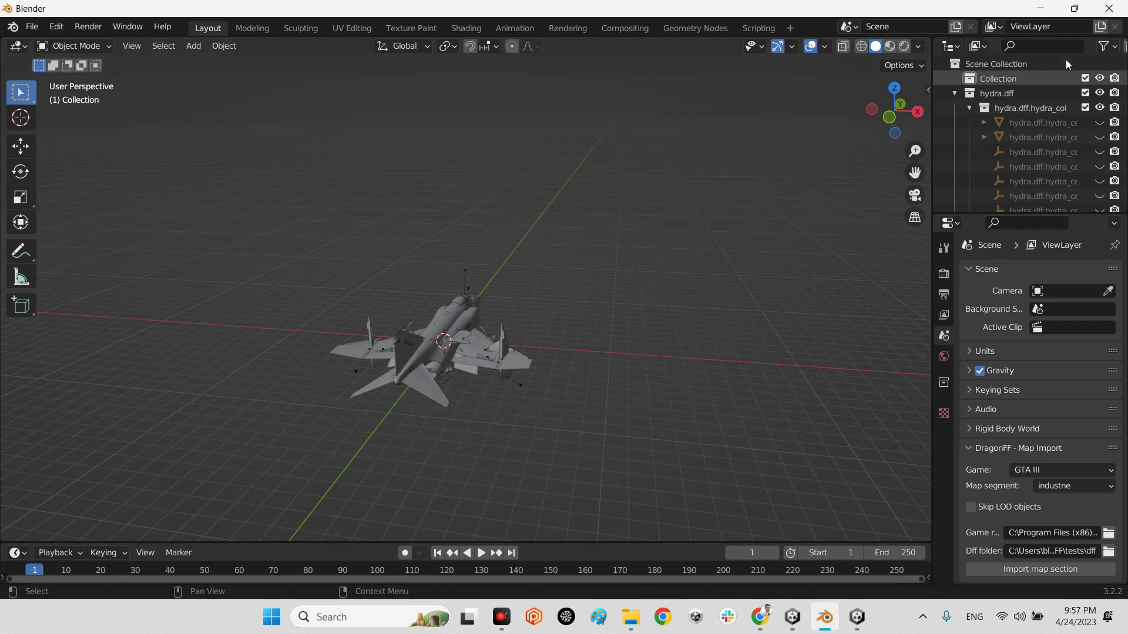
- Select the hydra.dff.hydra_col collection, look over its objects and view the whole aircraft from the side
click(998, 112)
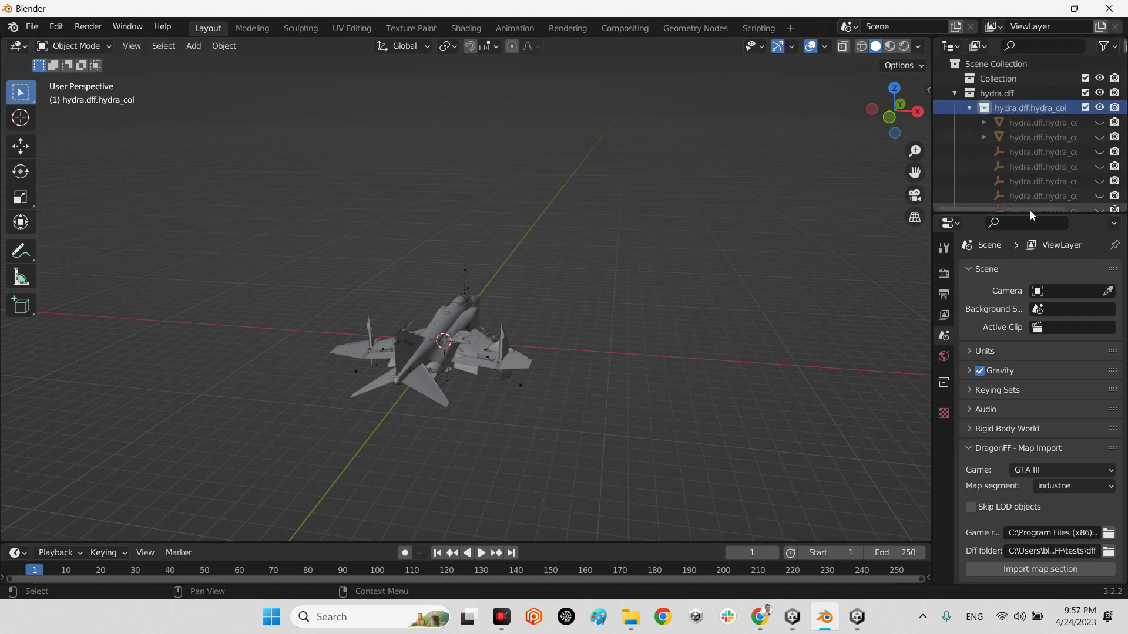
scroll(1026, 164, down, 3)
scroll(1026, 164, up, 3)
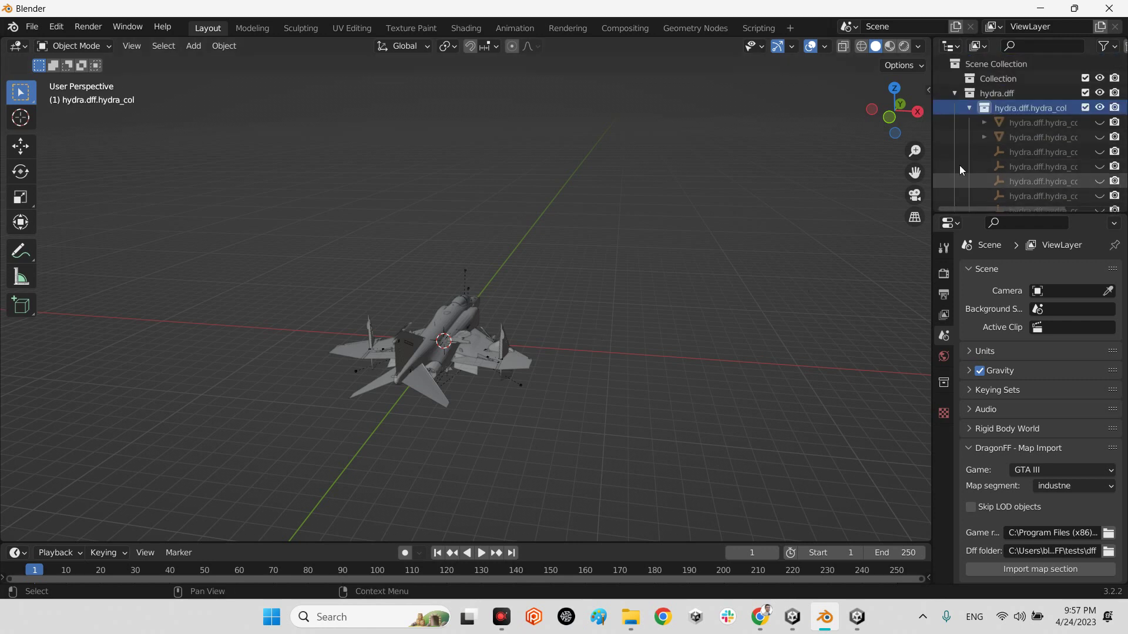
middle_drag(496, 341, 460, 343)
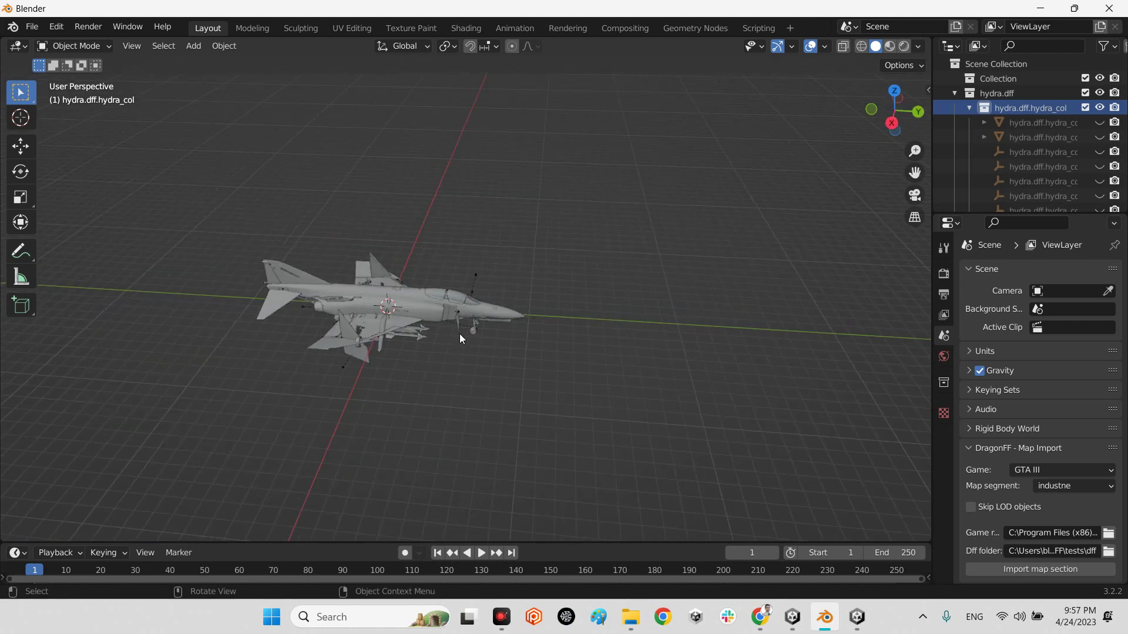
- Review the Collada (.dae) export options for the aircraft and close the export dialog without exporting
click(32, 30)
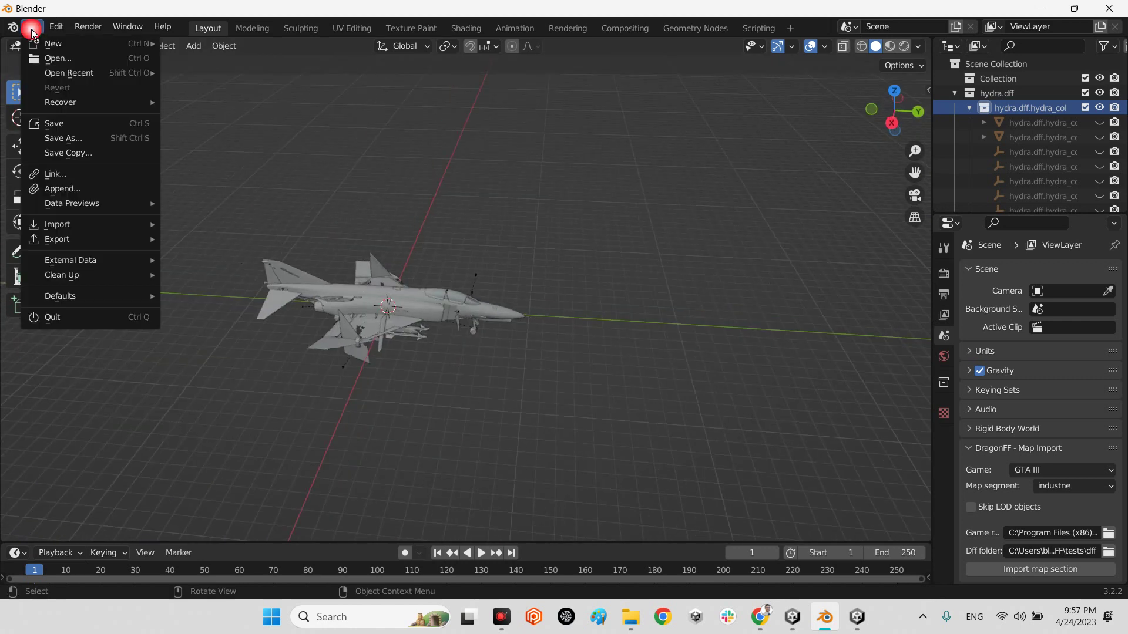
mouse_move(75, 244)
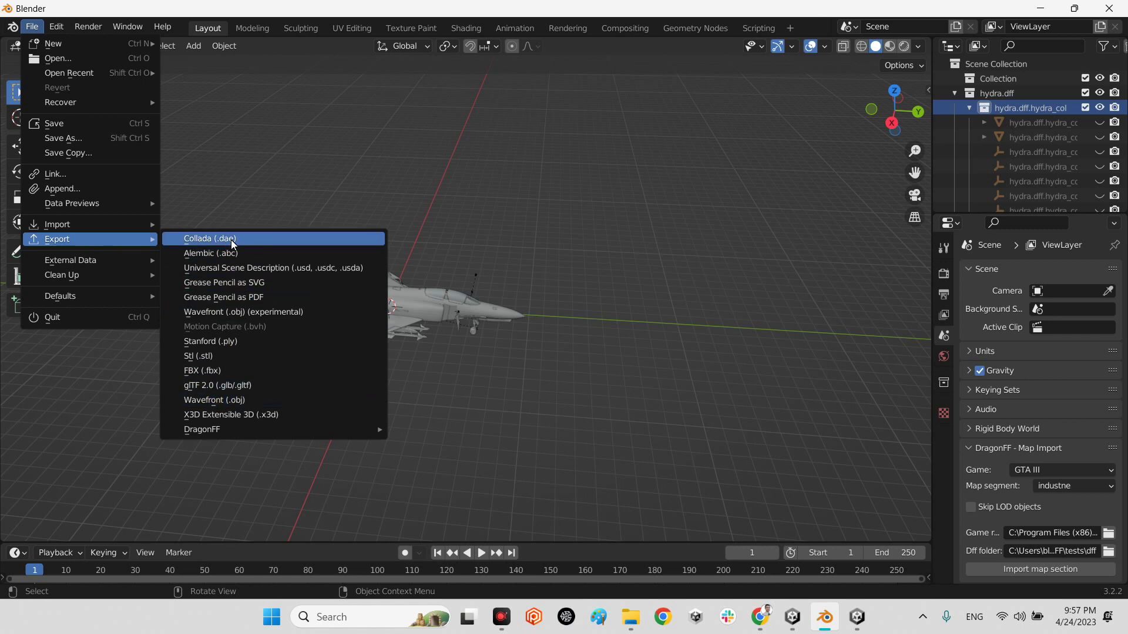
click(213, 239)
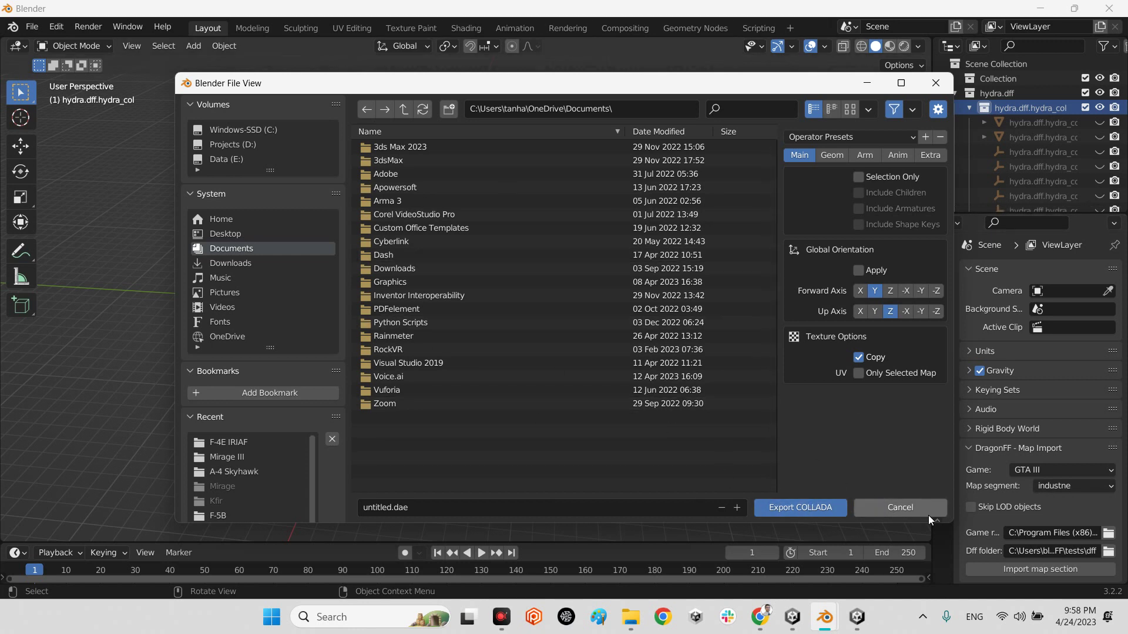
click(900, 507)
click(470, 351)
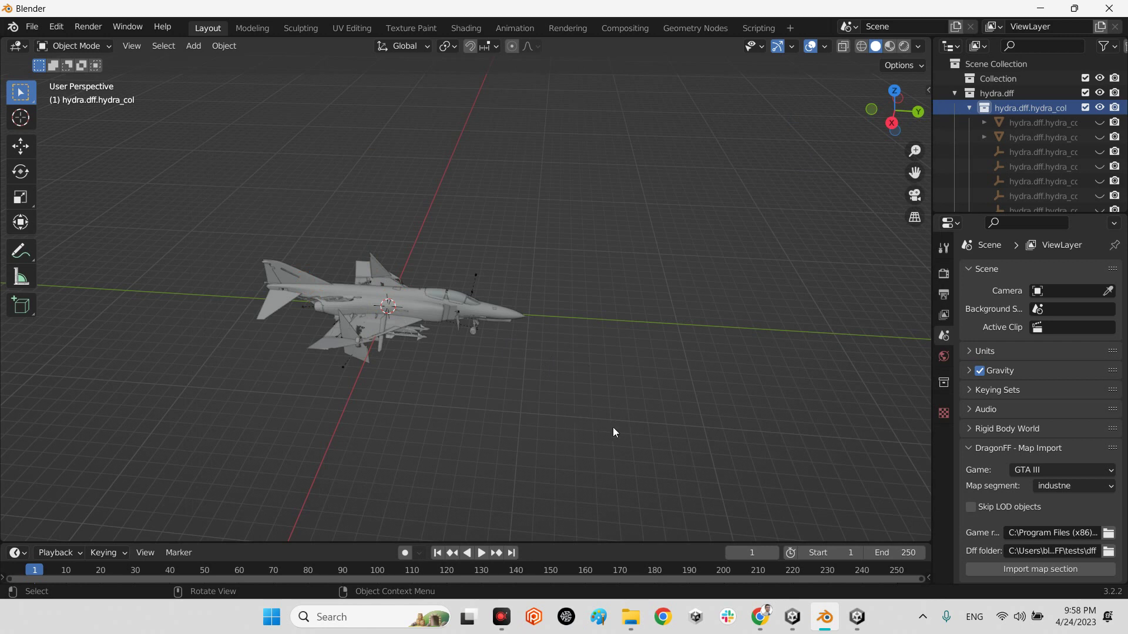
- Switch to Unity, place the untitled model from the F-4E IRIAF folder in the scene and move its ShadowMesh down to Y -4.54
click(803, 625)
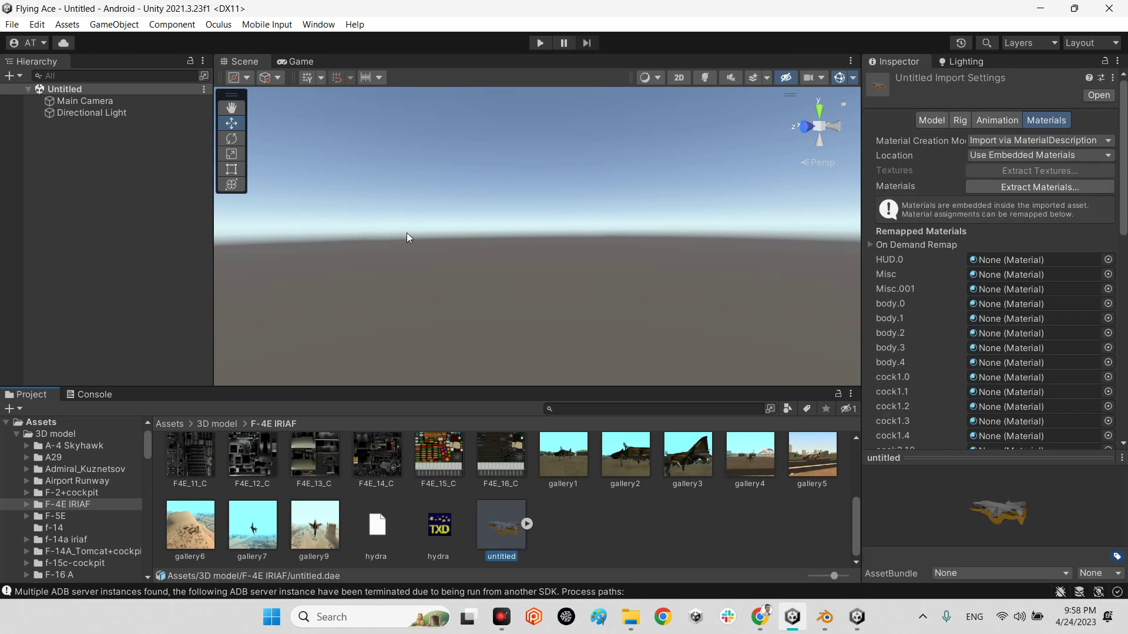
drag(493, 506, 649, 208)
click(767, 212)
alt+drag(766, 212, 500, 259)
click(538, 272)
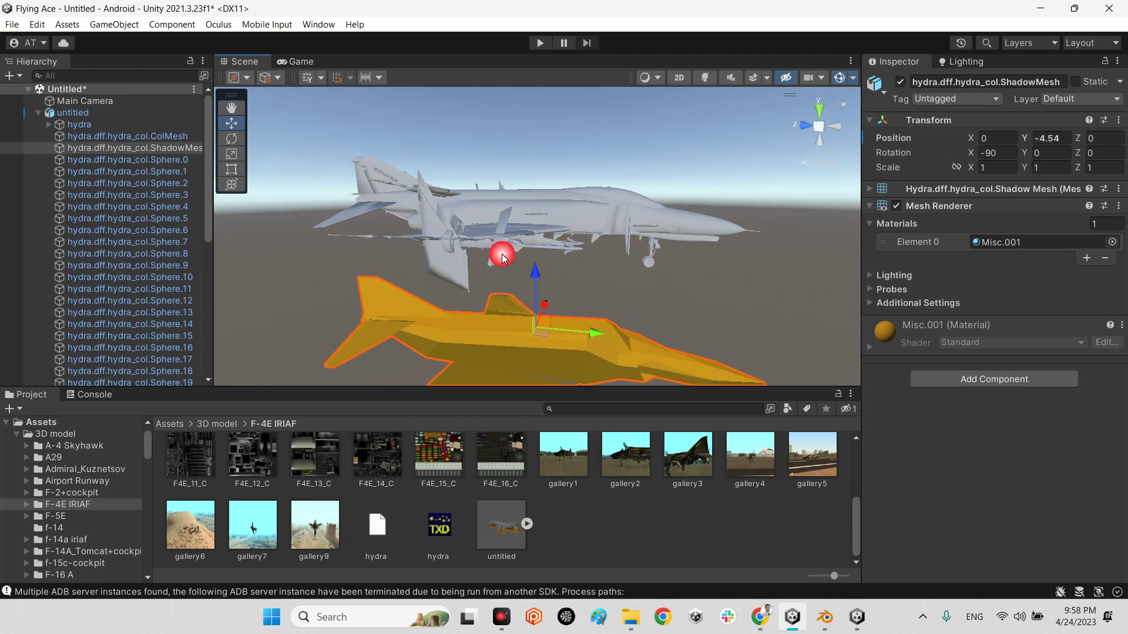
- Select individual parts of the placed aircraft in the scene, including the slat part poly.025
click(497, 259)
click(494, 261)
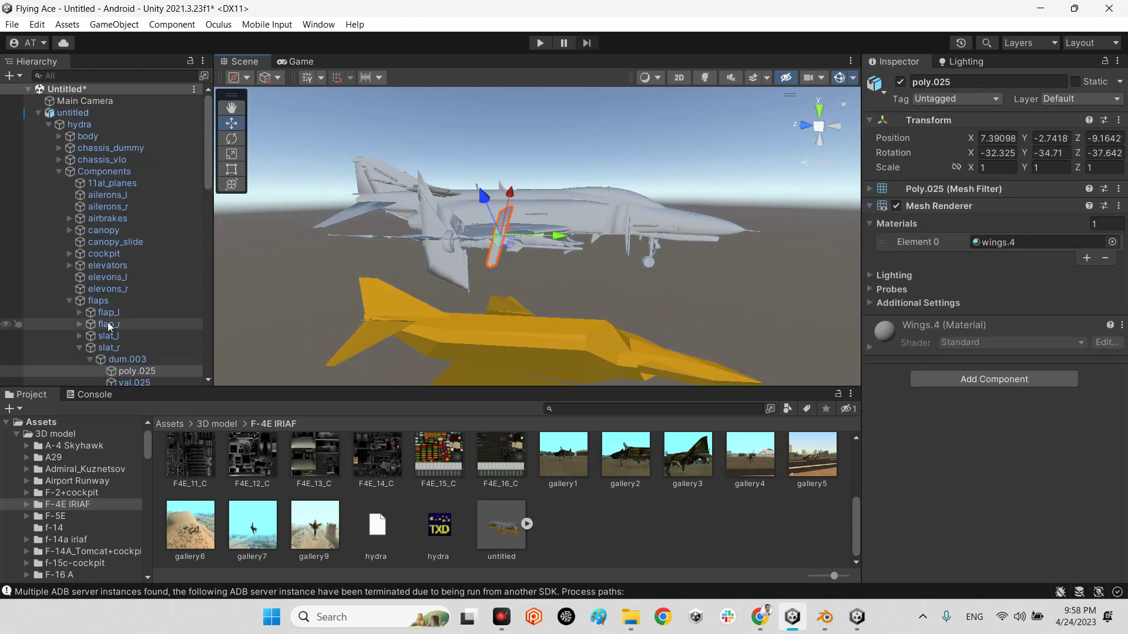
click(399, 152)
- Move the view into the aircraft's cockpit and select the instrument panel object cock2 to examine it
drag(494, 162, 658, 253)
click(645, 254)
click(646, 259)
alt+drag(576, 300, 674, 227)
click(598, 235)
click(597, 234)
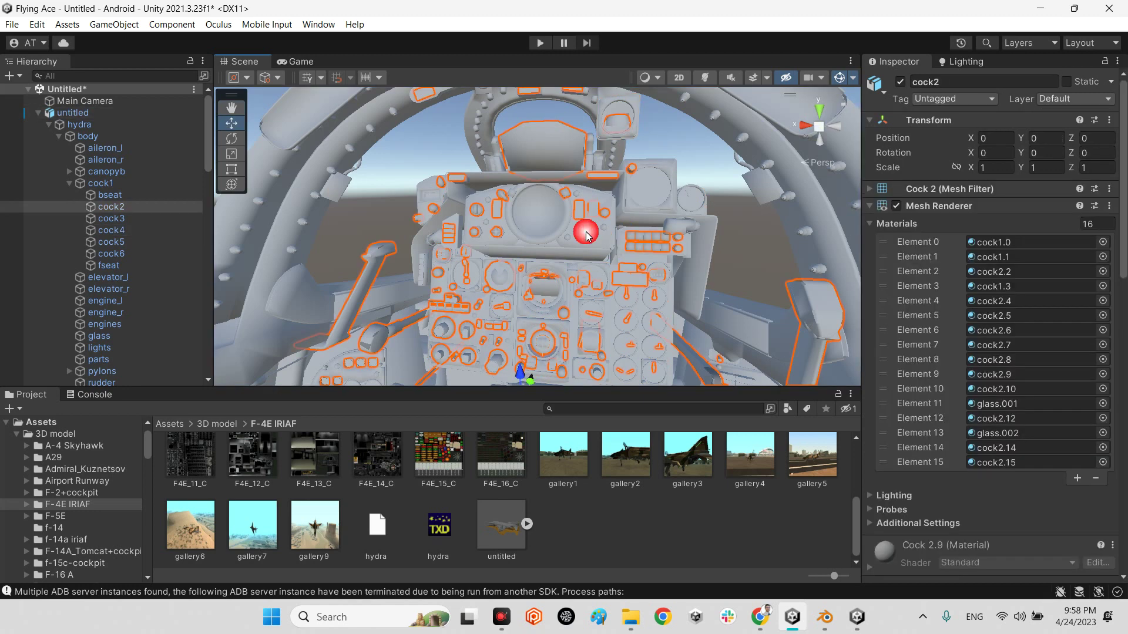
- Select the cockpit part cock6, return the view to the aircraft's exterior, clear the selection and collapse the untitled model's hierarchy
click(537, 208)
click(538, 208)
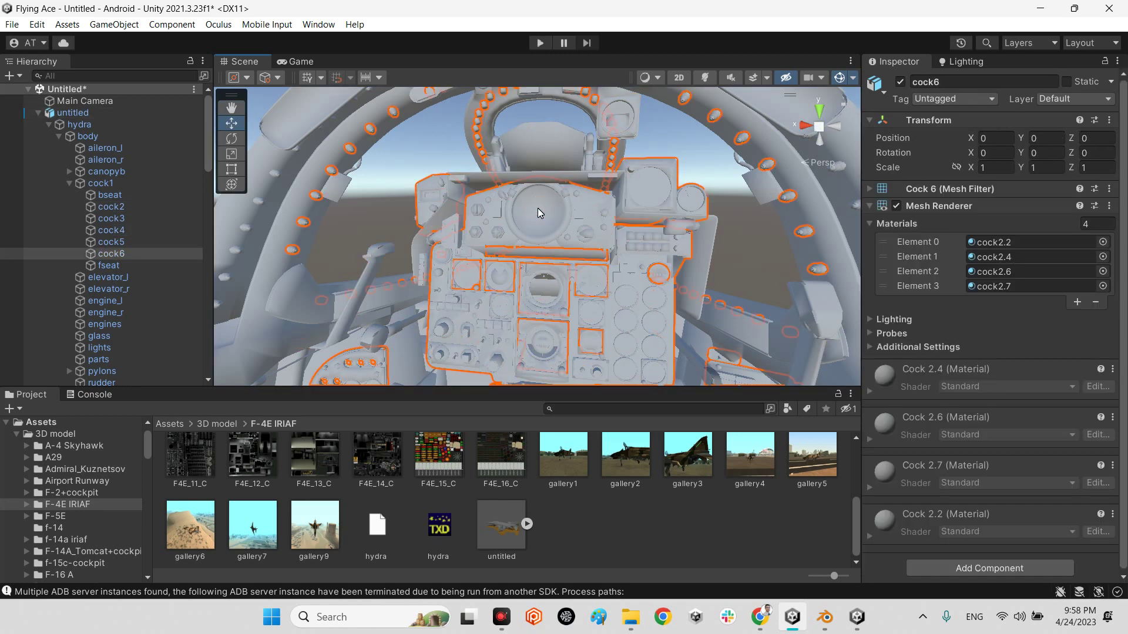
click(540, 165)
click(540, 165)
alt+drag(539, 159, 609, 230)
click(607, 230)
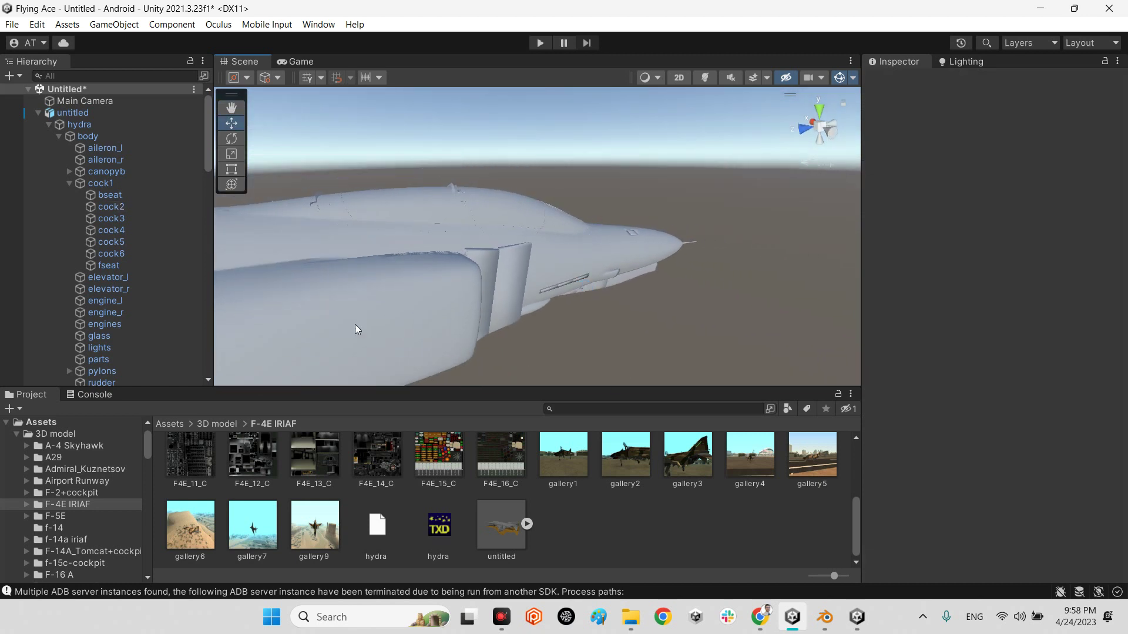
click(39, 112)
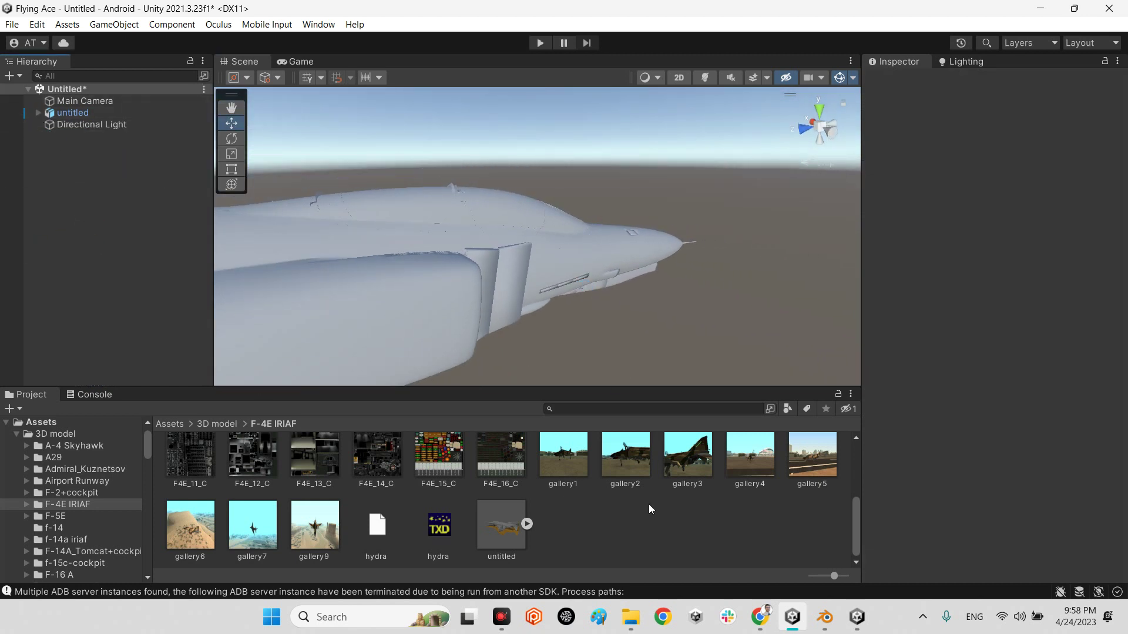
- Switch to the browser and review the F-4E IRIAF mod, DragonFF GitHub and Magic.TXD download pages
click(759, 617)
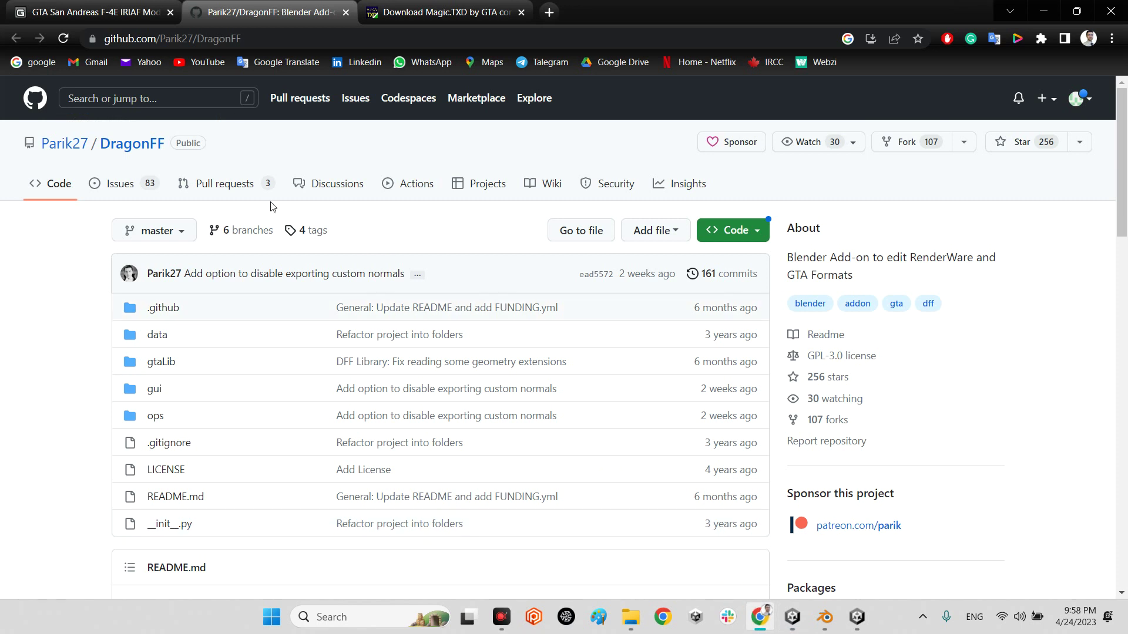
click(413, 13)
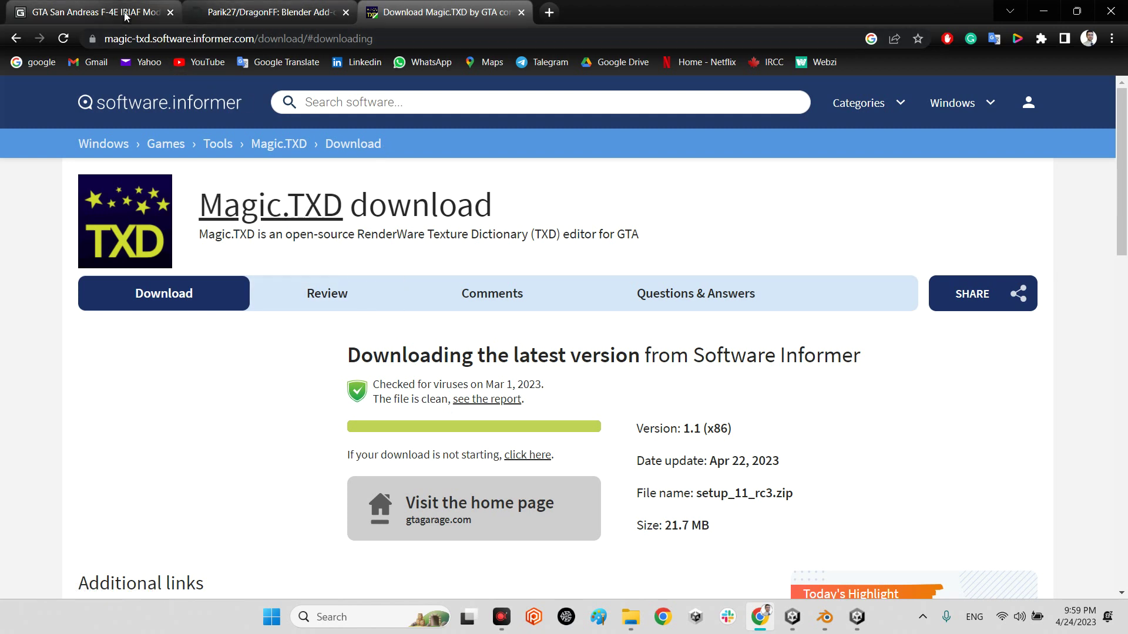
click(94, 11)
click(226, 13)
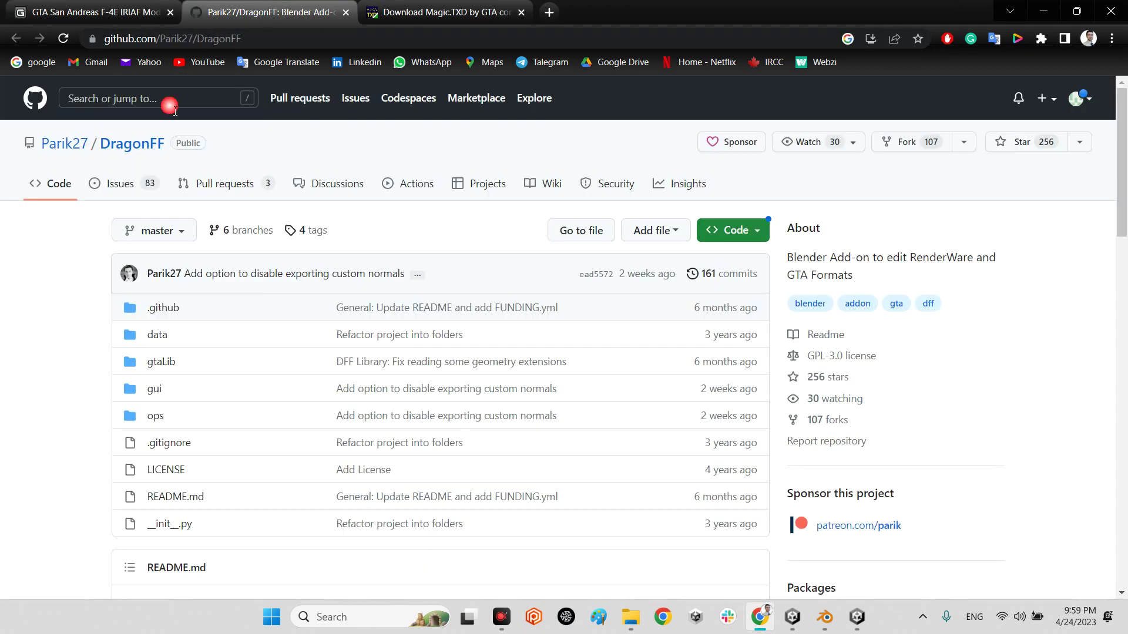
click(434, 7)
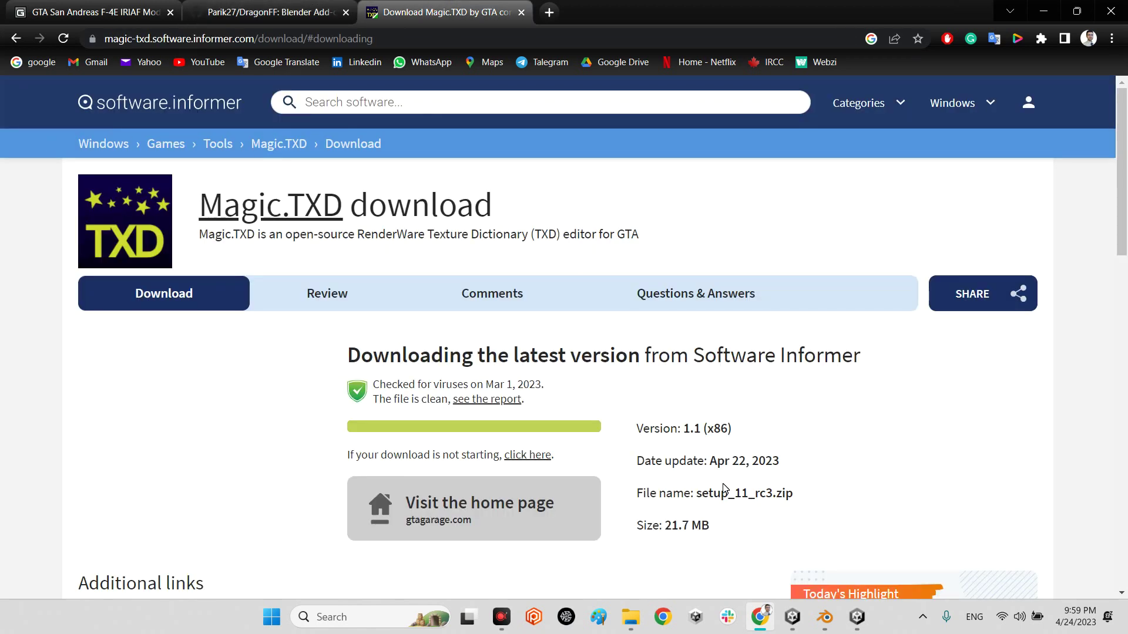
scroll(725, 489, down, 1)
click(207, 222)
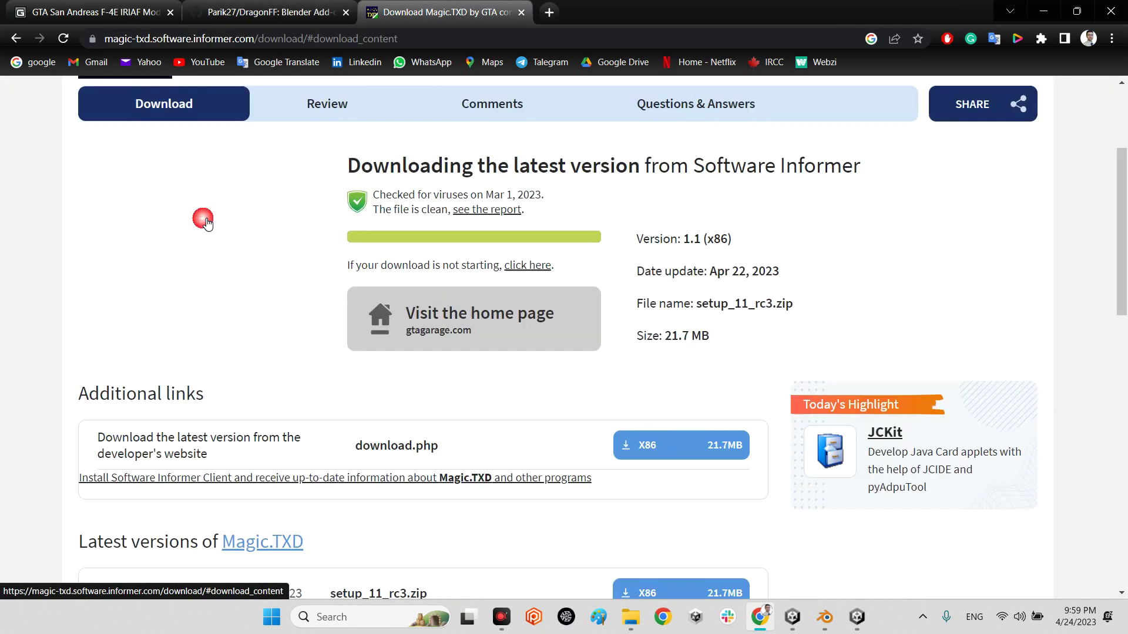
scroll(517, 382, up, 2)
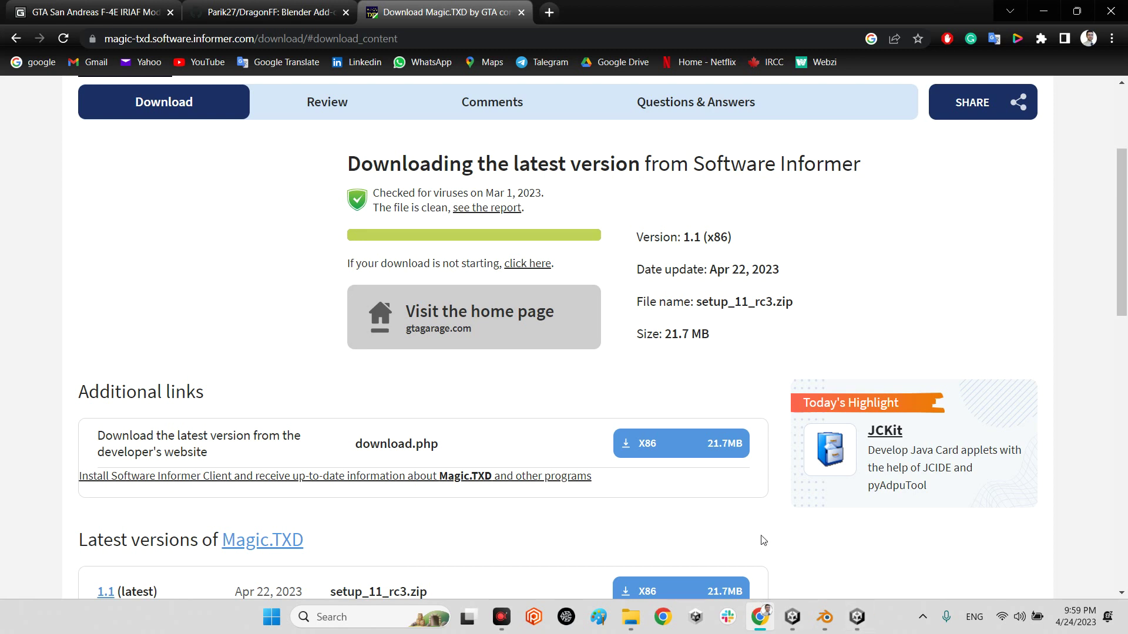
- Open hydra.txd from the F-4E IRIAF folder in Magic.TXD and maximize its window
click(1044, 12)
click(630, 617)
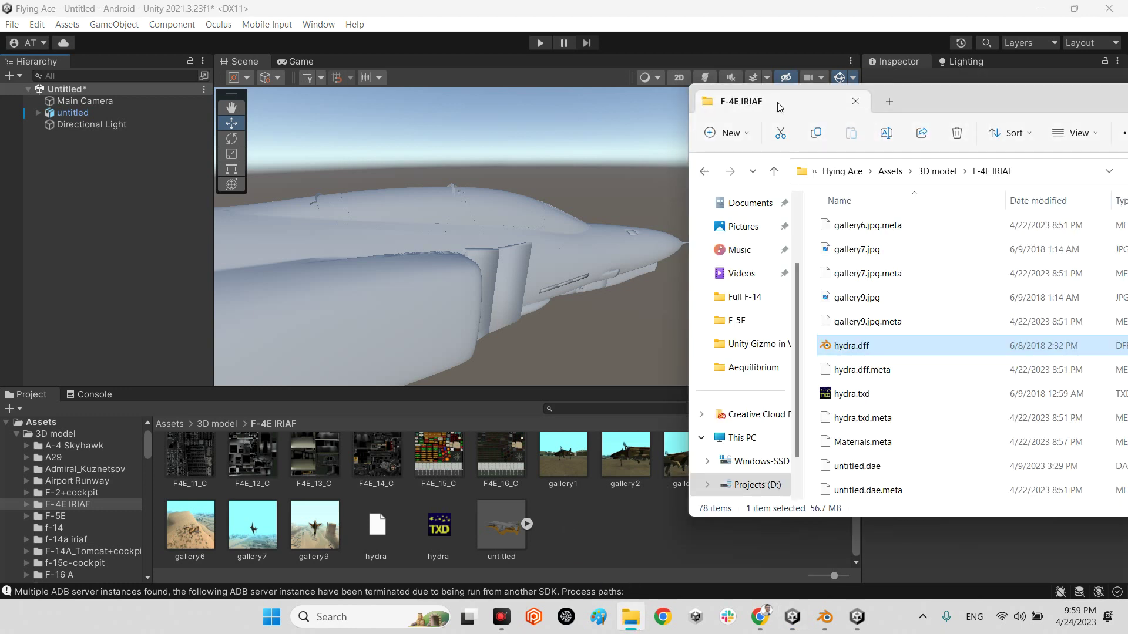
drag(912, 101, 325, 71)
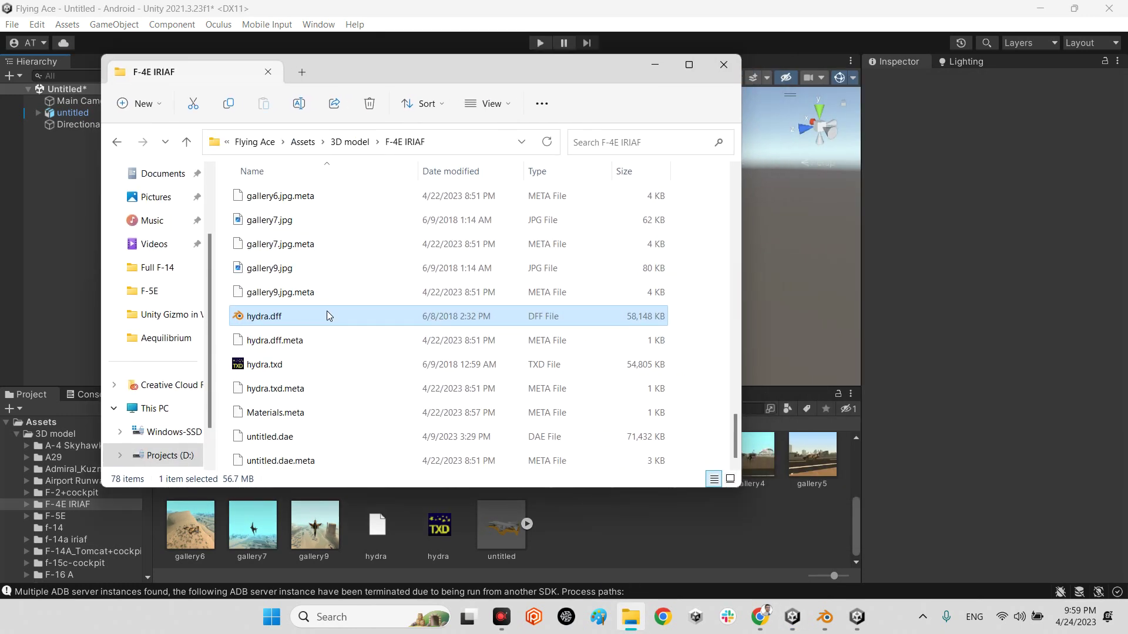
click(285, 365)
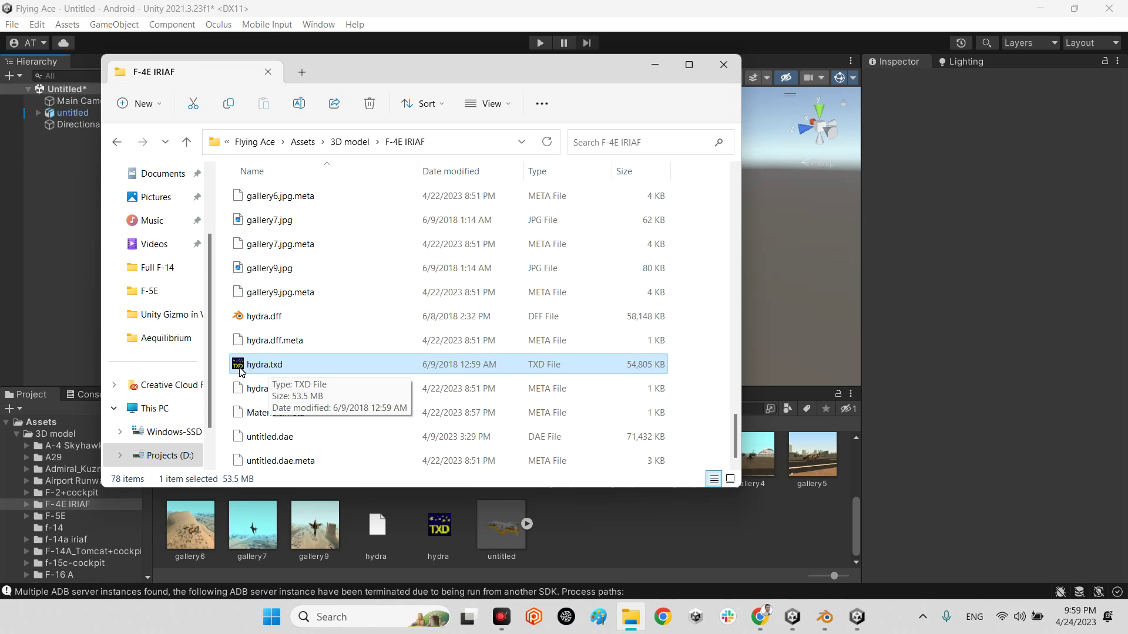
double_click(259, 366)
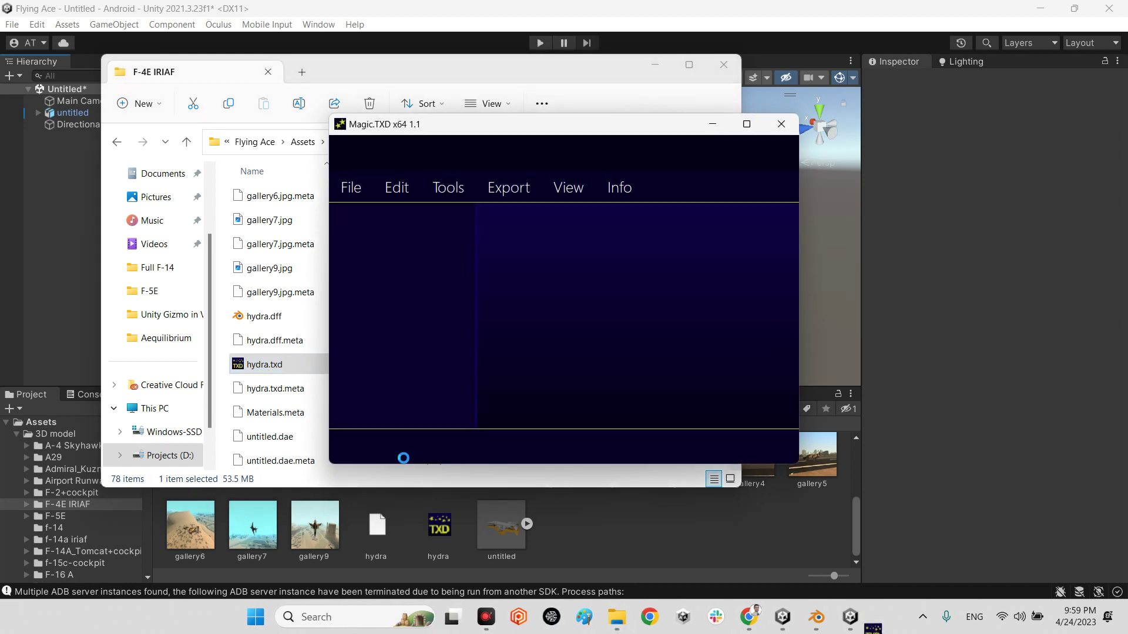
click(613, 327)
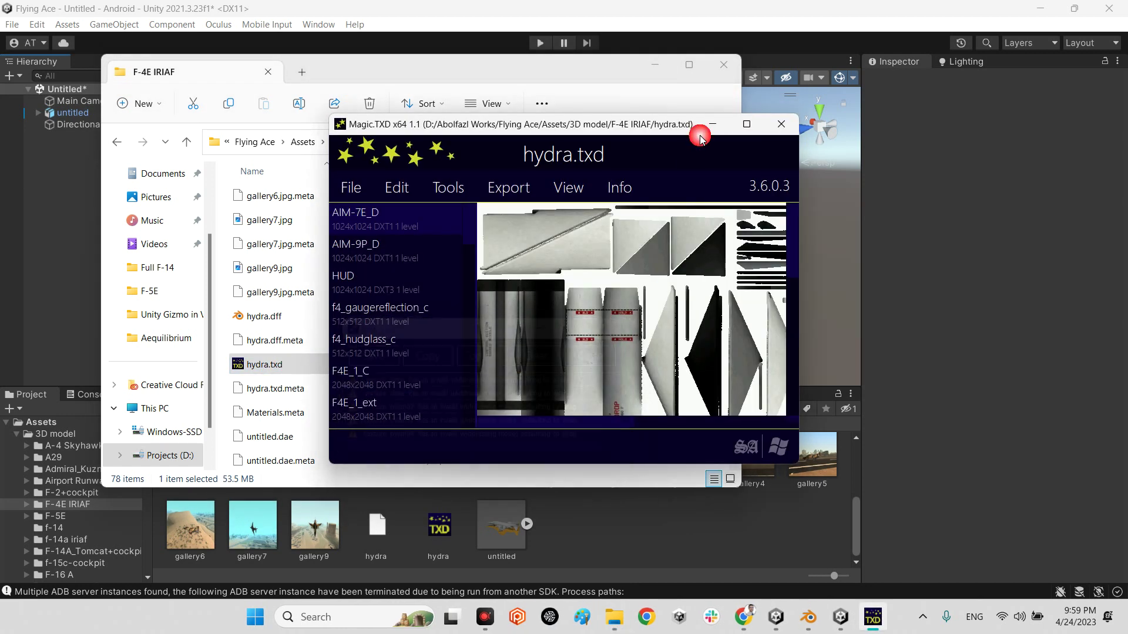
click(747, 124)
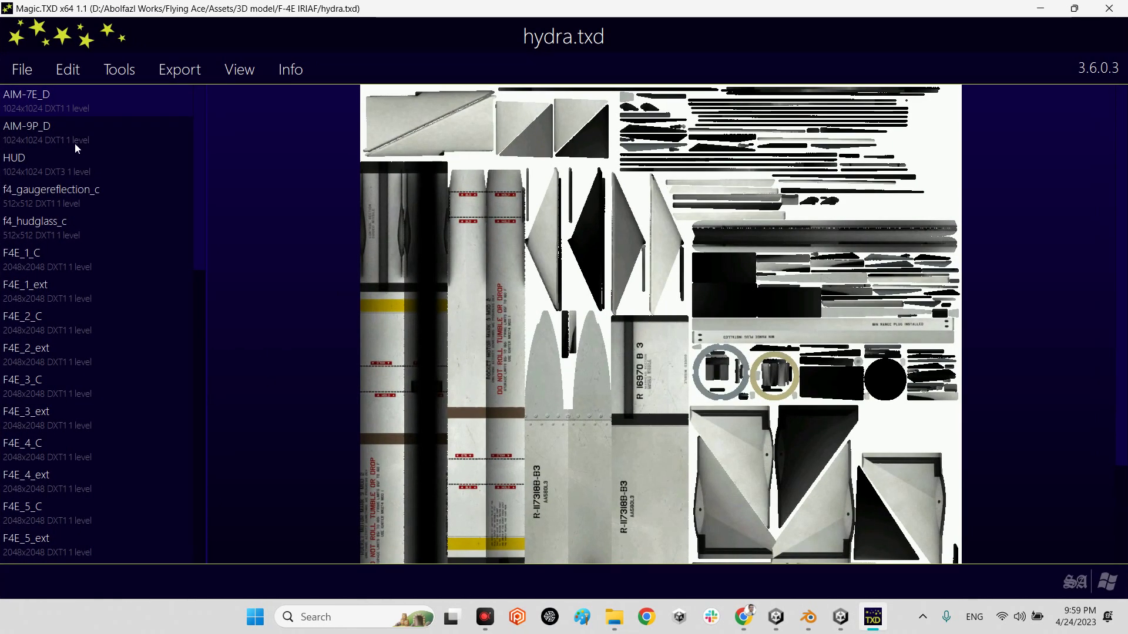
- Browse the texture list and examine AIM-9P_D, HUD, f4_gaugereflection_c, f4_hudglass_c and the F4E_1_C cockpit gauges
scroll(91, 326, down, 10)
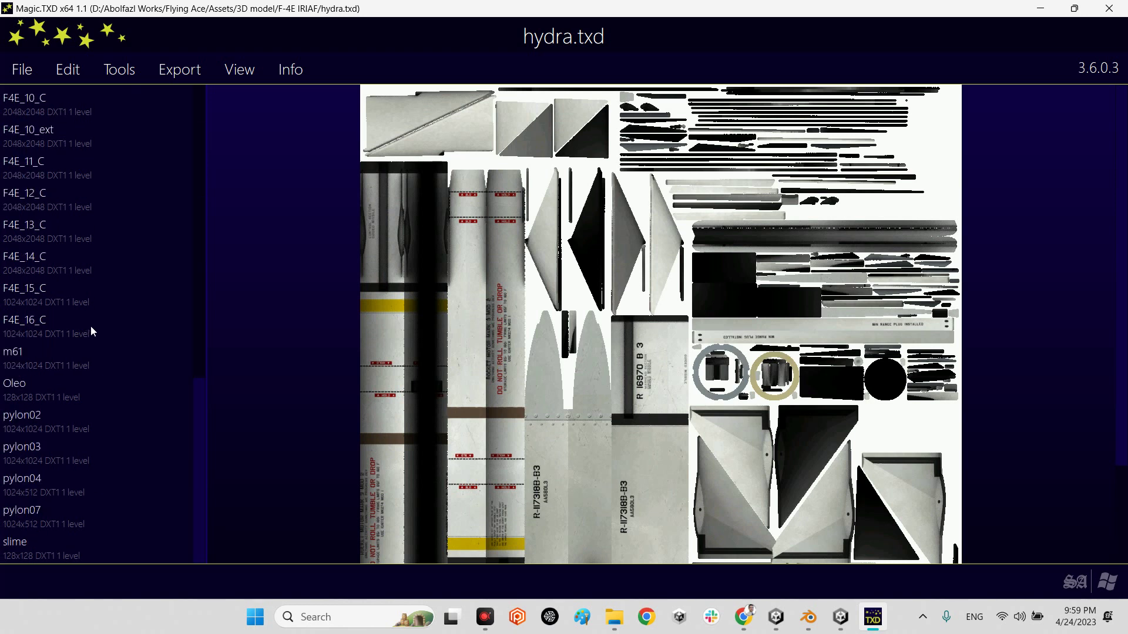
scroll(72, 317, up, 3)
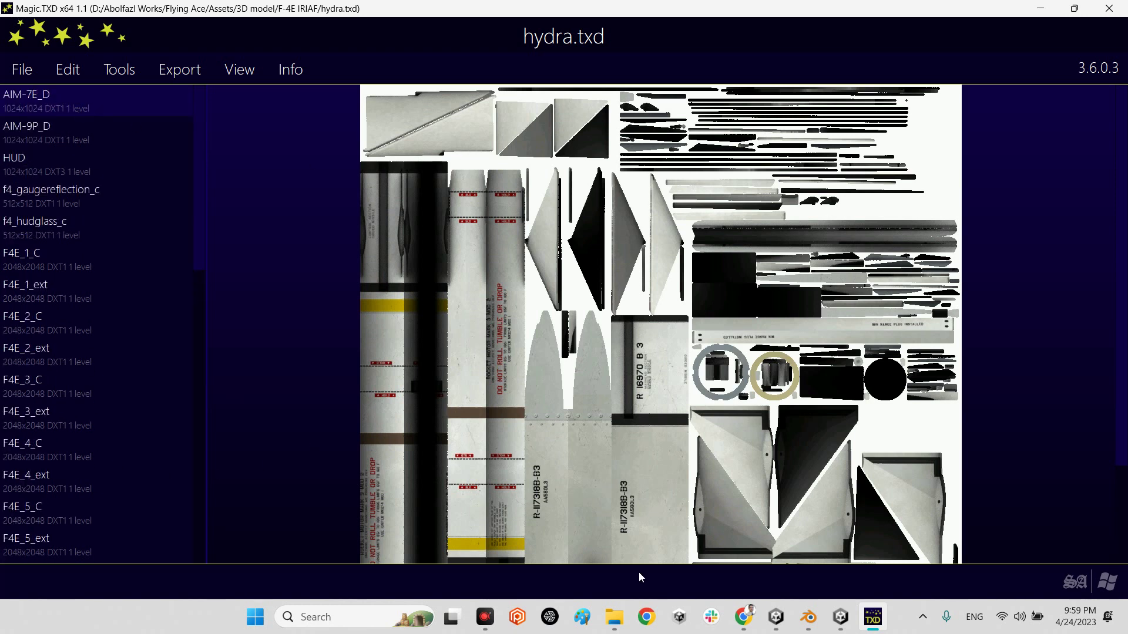
click(54, 135)
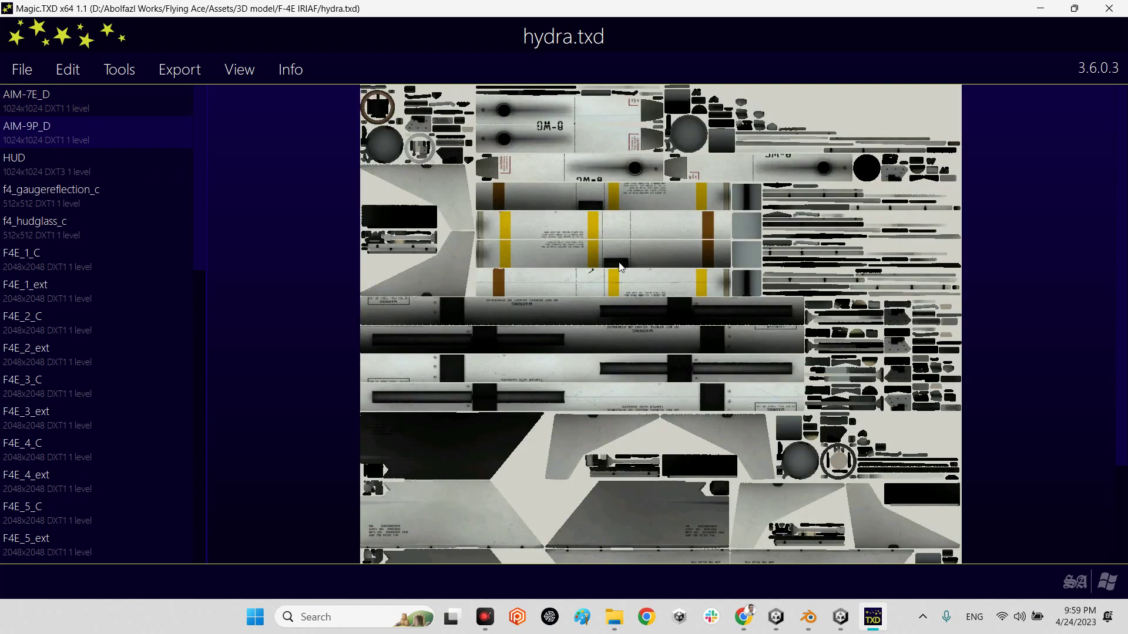
click(64, 162)
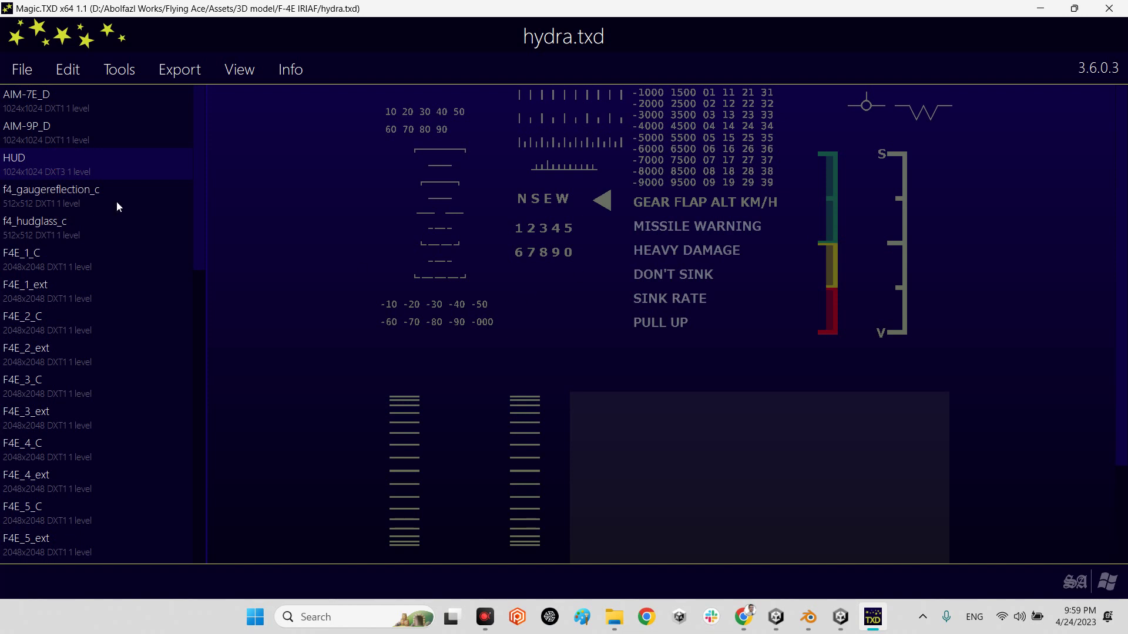
click(65, 195)
click(24, 226)
click(37, 253)
scroll(738, 375, down, 5)
scroll(738, 374, up, 10)
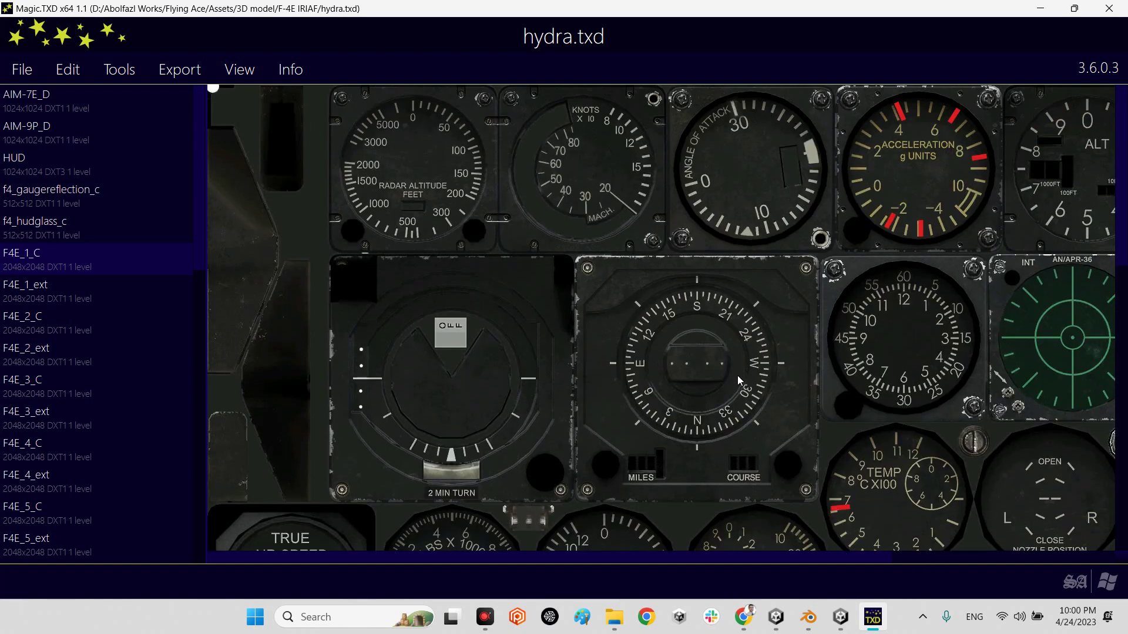
mouse_move(510, 559)
mouse_down()
mouse_move(718, 551)
mouse_move(636, 551)
mouse_up()
- Examine the exterior textures F4E_1_ext and F4E_2_ext and the cockpit texture F4E_2_C
click(47, 289)
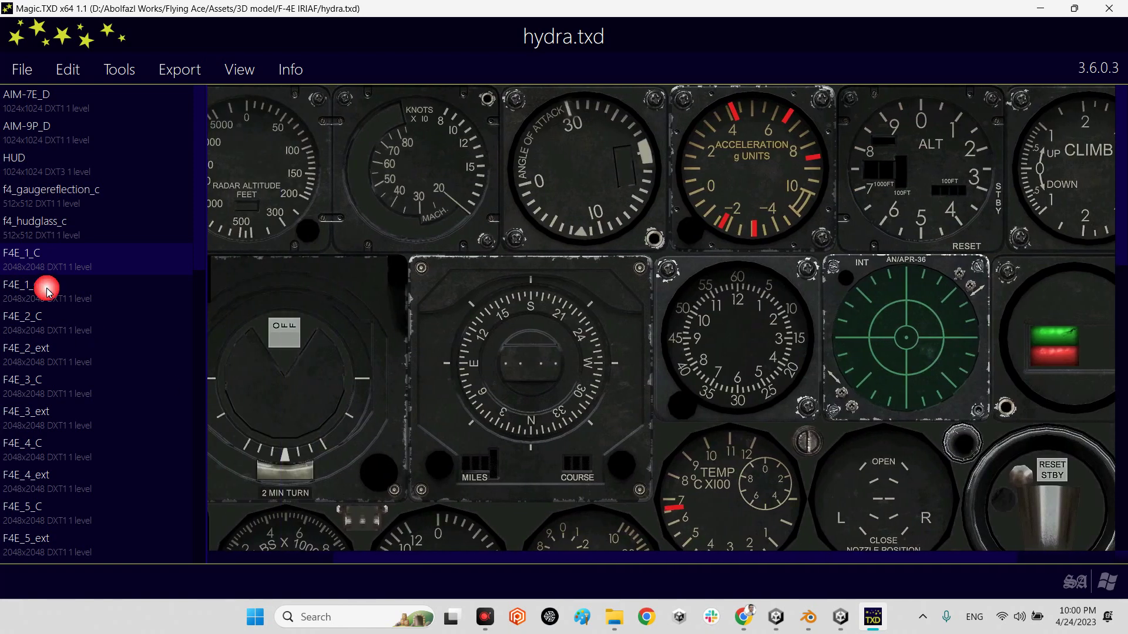
scroll(678, 349, down, 15)
scroll(678, 349, up, 10)
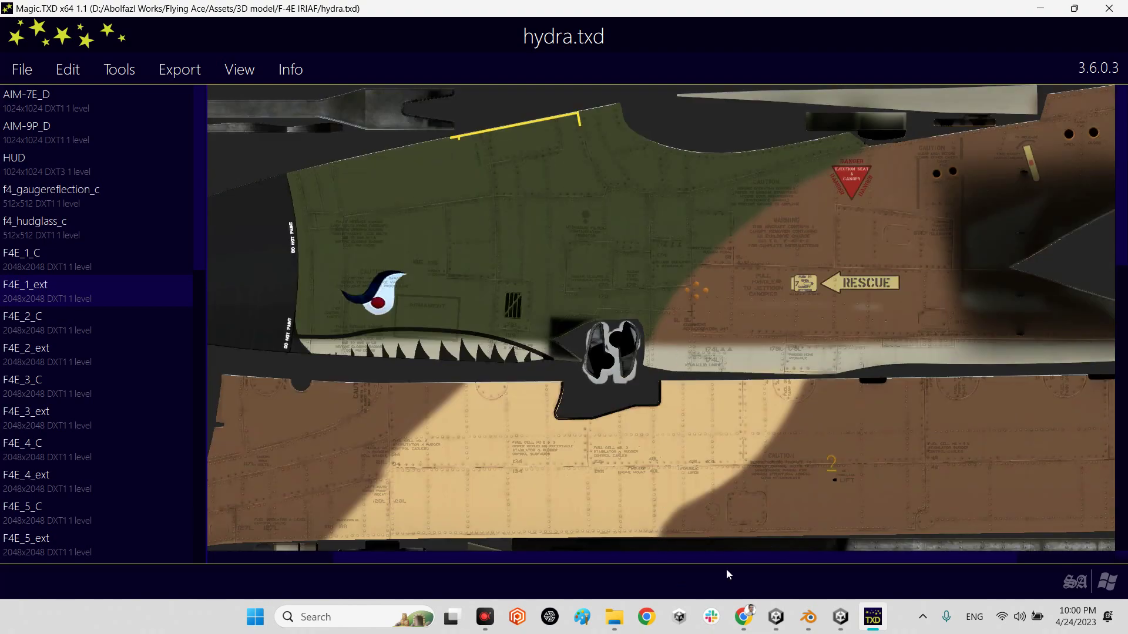
drag(727, 564, 529, 555)
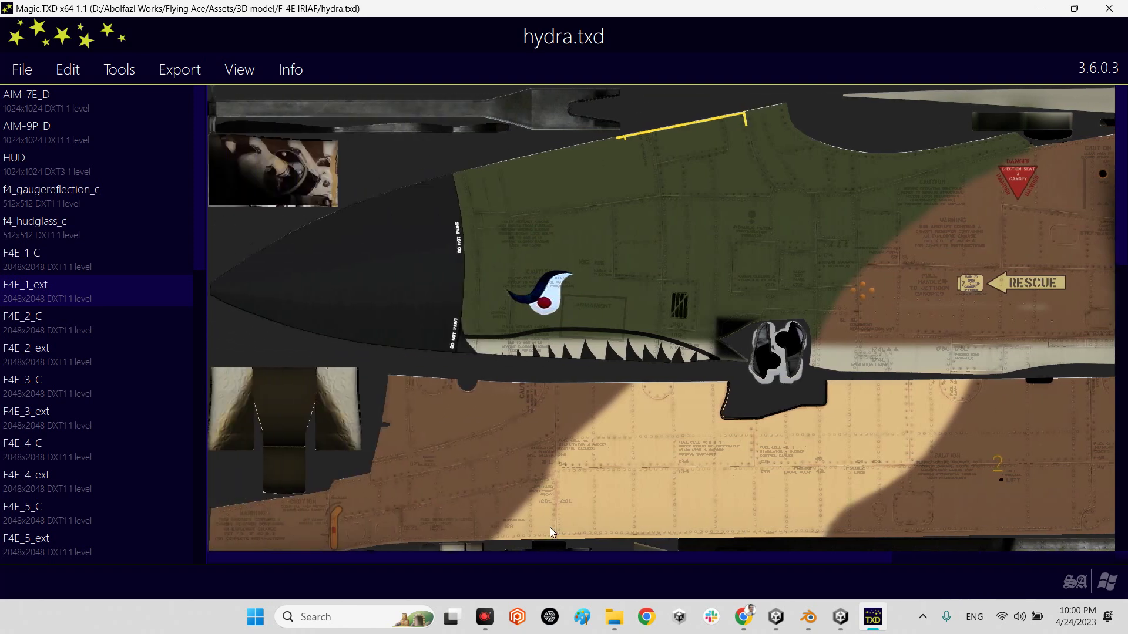
click(44, 324)
scroll(767, 375, down, 5)
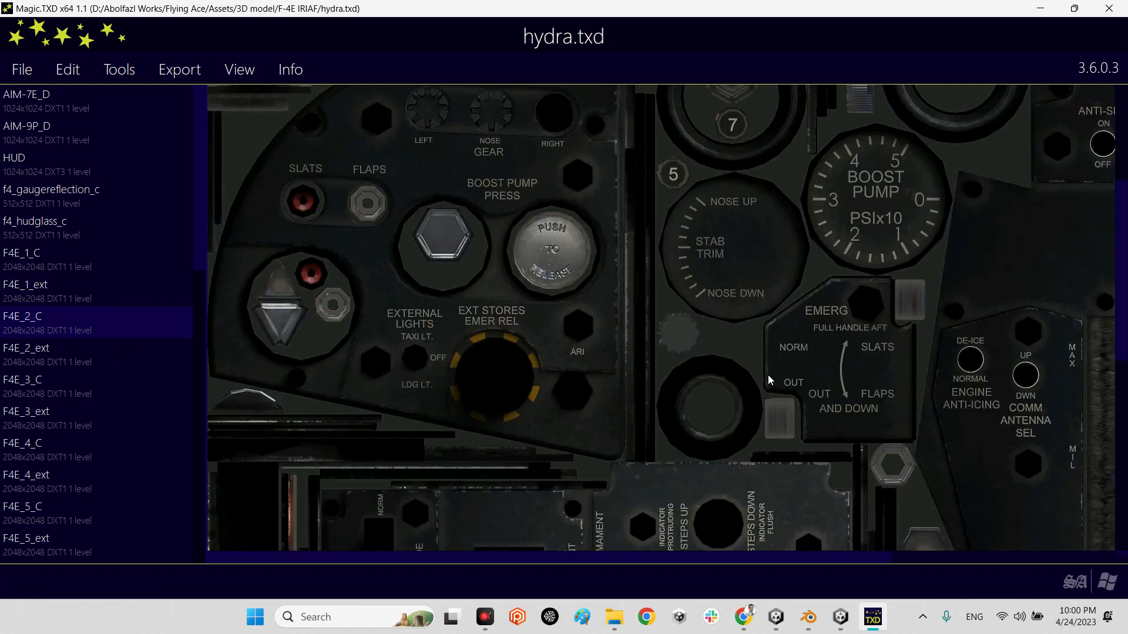
click(67, 353)
scroll(67, 353, down, 1)
scroll(805, 386, down, 4)
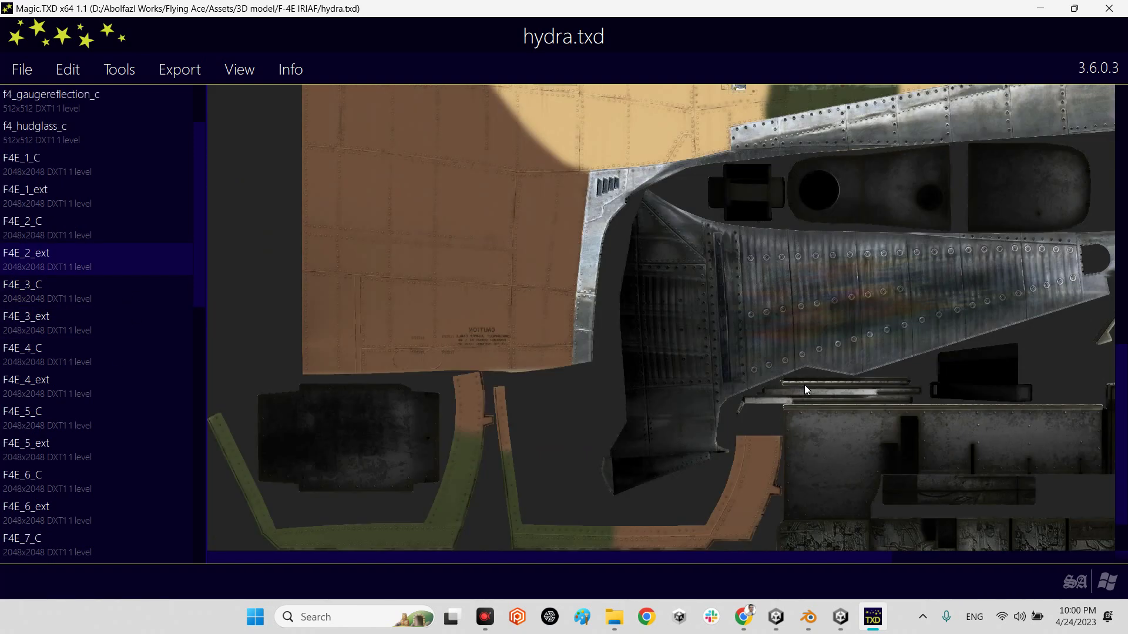
scroll(805, 385, up, 4)
scroll(805, 385, up, 4)
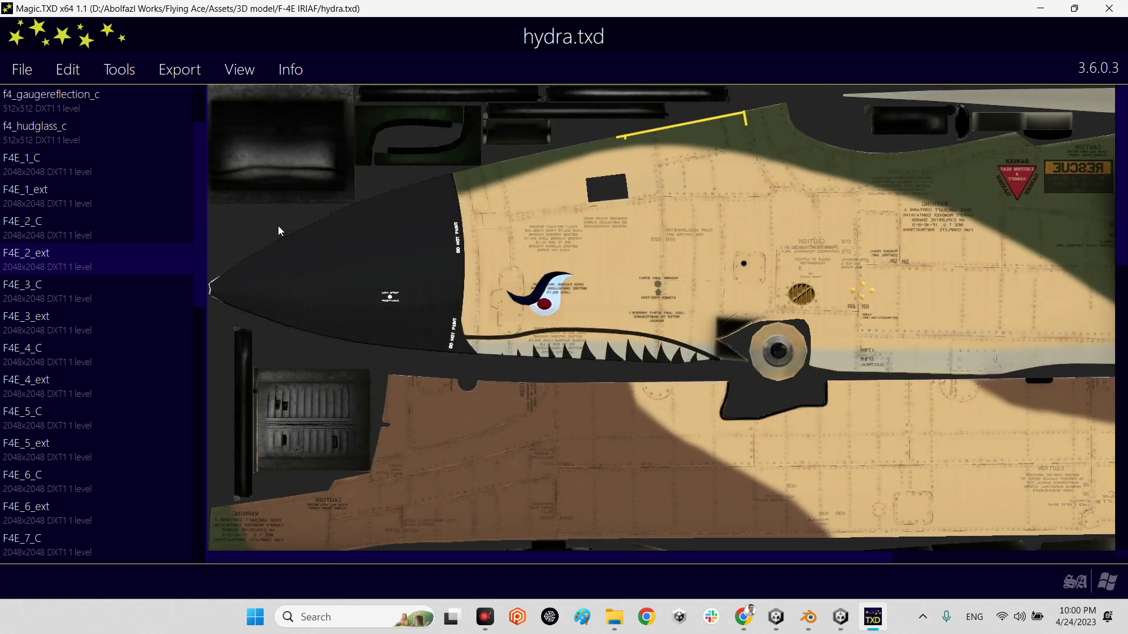
click(54, 238)
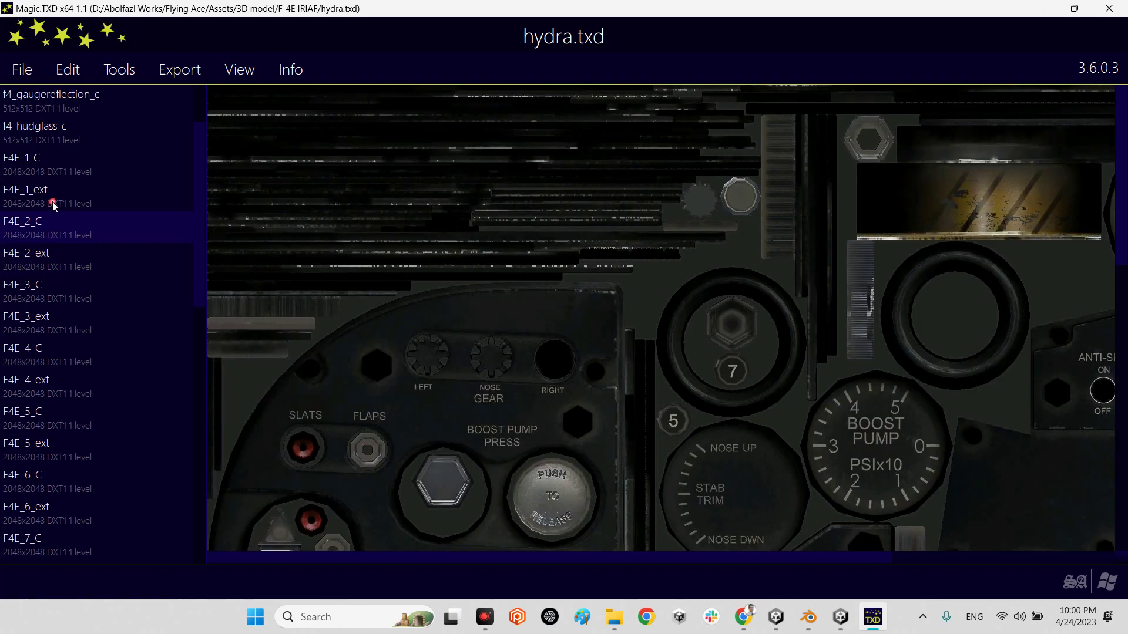
click(51, 202)
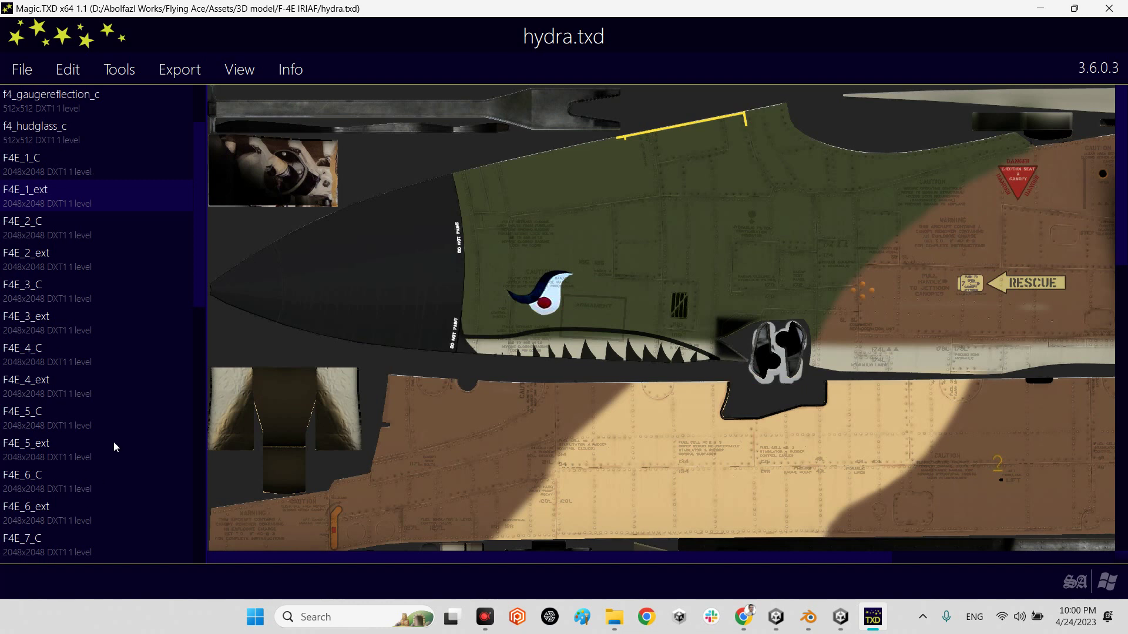
- Select the F4E_1_C texture, review its JPEG export with the file name F4E_1_C.jpg and close the save dialog without exporting
click(78, 167)
scroll(61, 209, up, 1)
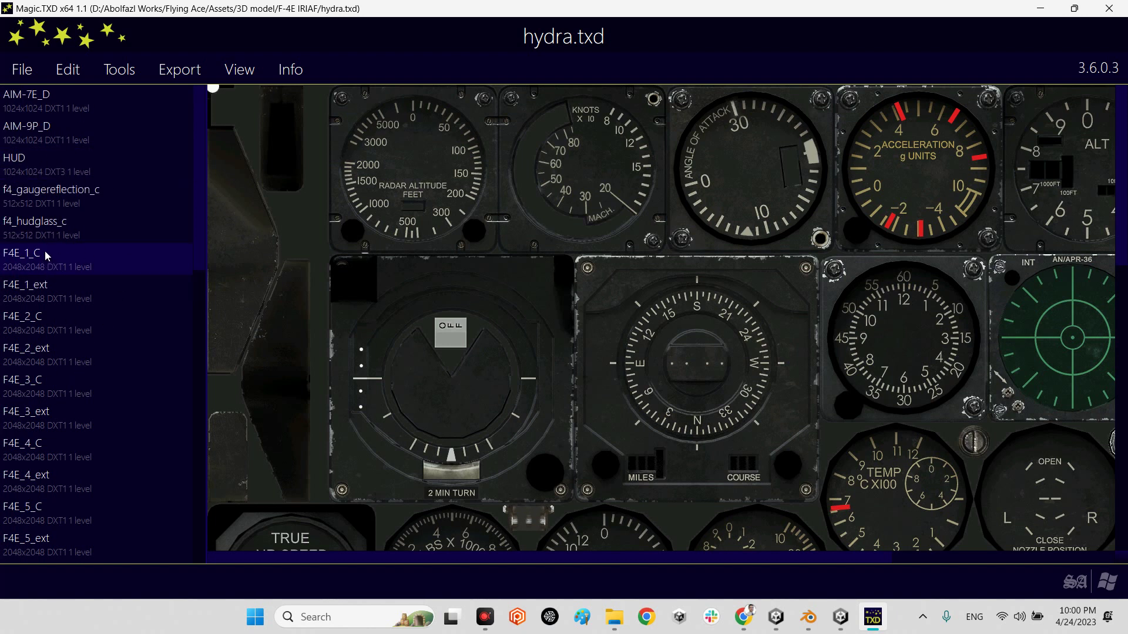
click(171, 69)
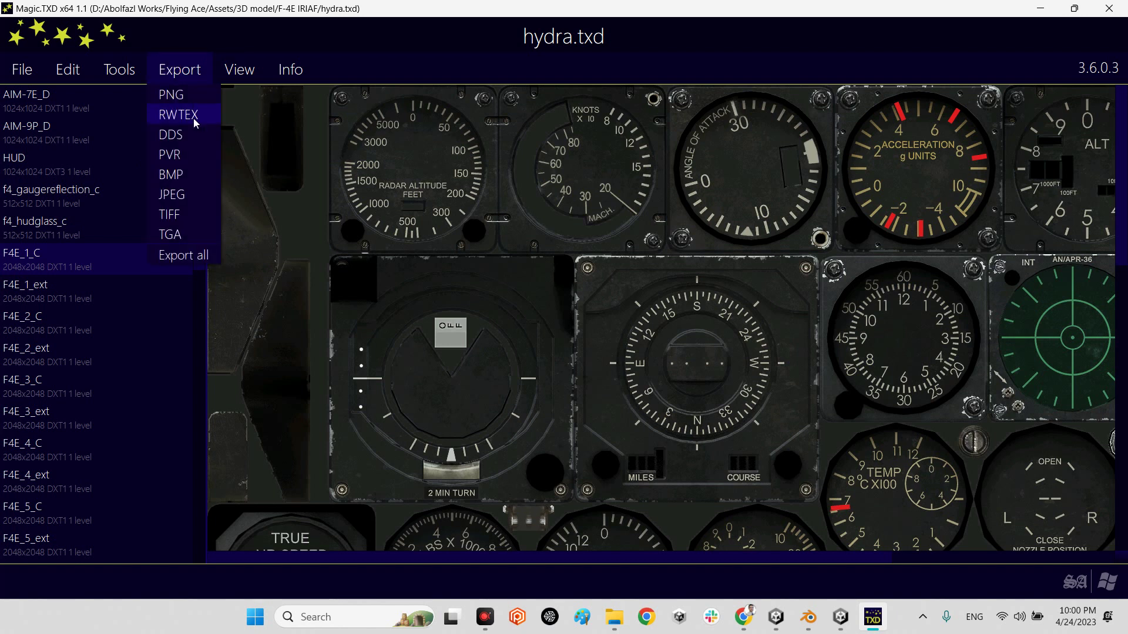
click(173, 197)
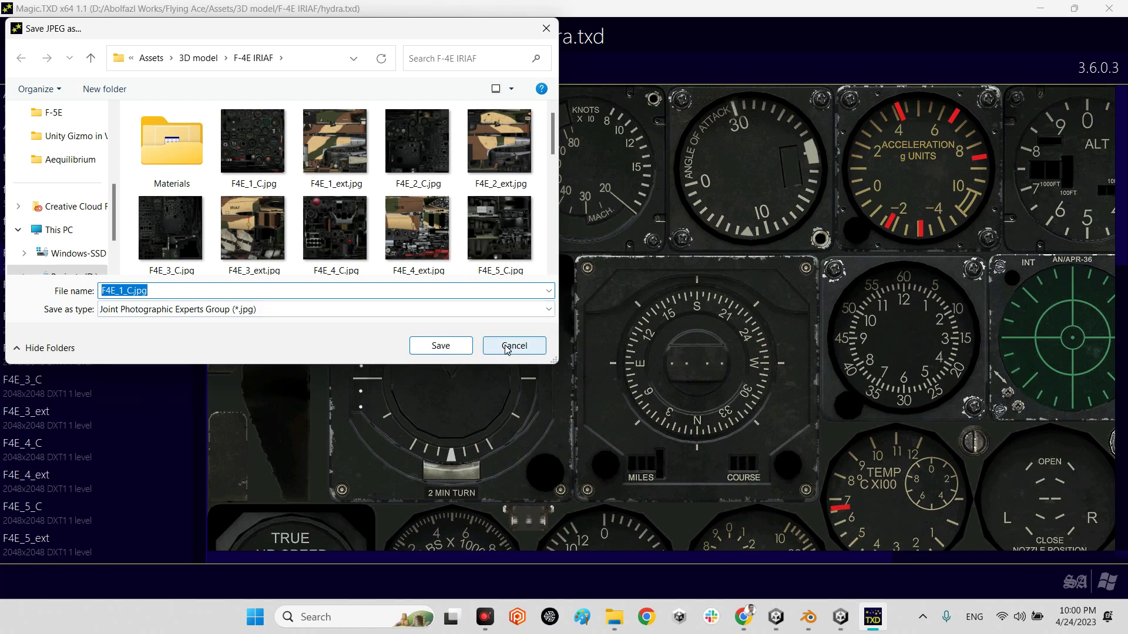
click(281, 309)
click(280, 308)
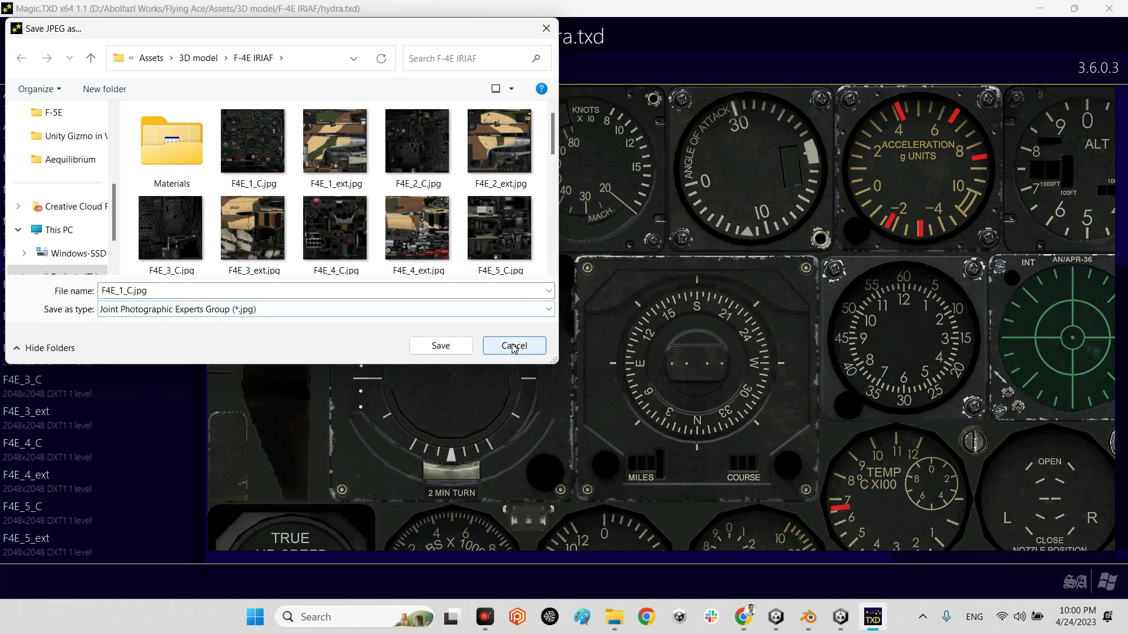
click(514, 347)
- Display the F4E_2_C and F4E_1_ext textures in turn for comparison
click(66, 317)
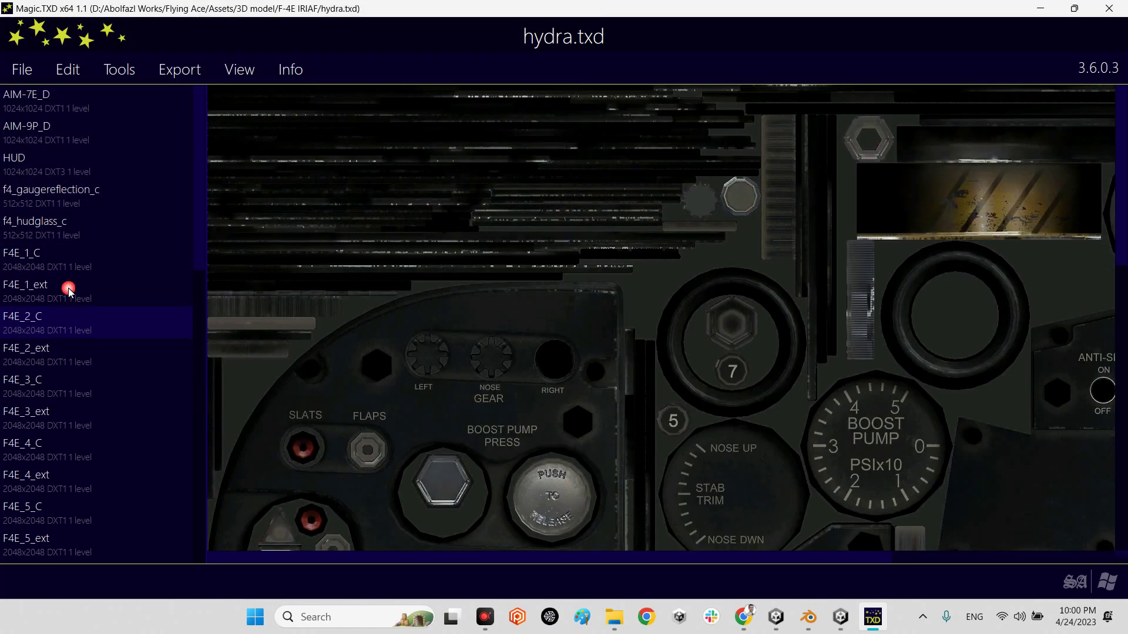
click(68, 291)
click(63, 329)
- Switch to Unity and inspect the textures F4E_1_C, F4E_1_ext, F4E_2_C and F4E_2_ext in the F-4E IRIAF folder
click(1038, 13)
click(607, 521)
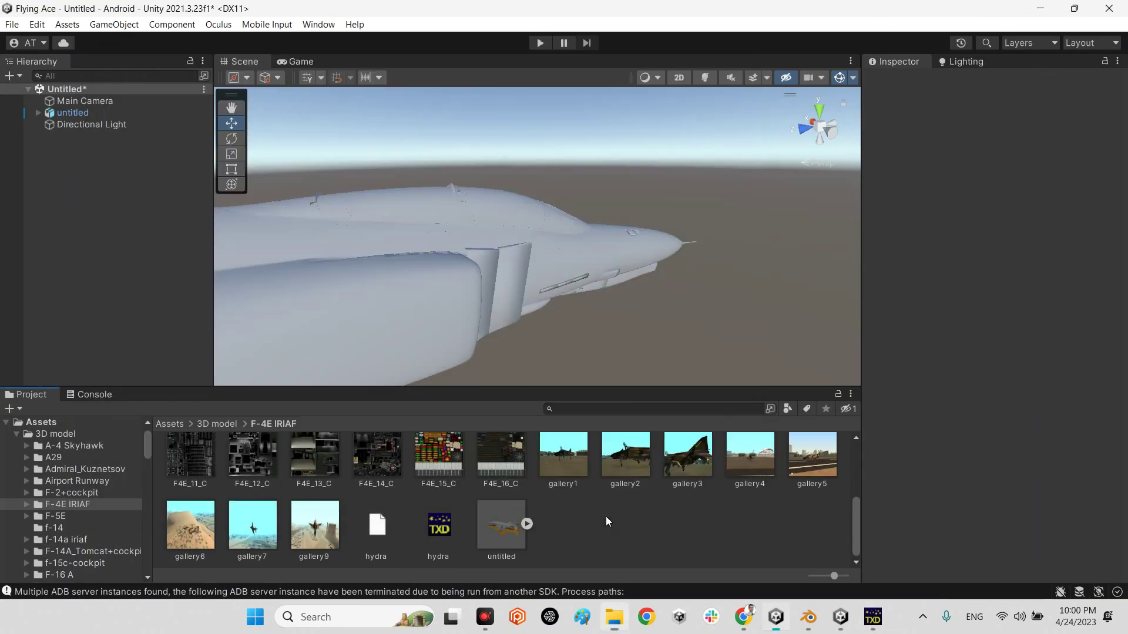
scroll(525, 516, up, 5)
click(364, 467)
click(445, 464)
click(501, 467)
click(566, 470)
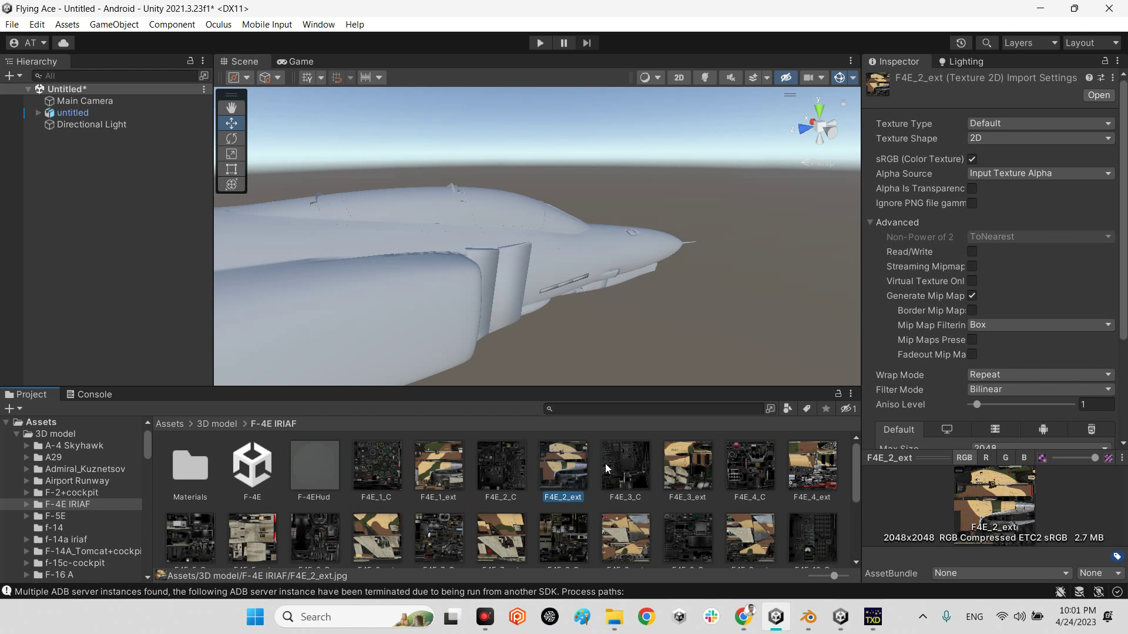
- Review the F-4E IRIAF Materials folder, select the jet's body mesh in the scene and examine its material elements
double_click(186, 466)
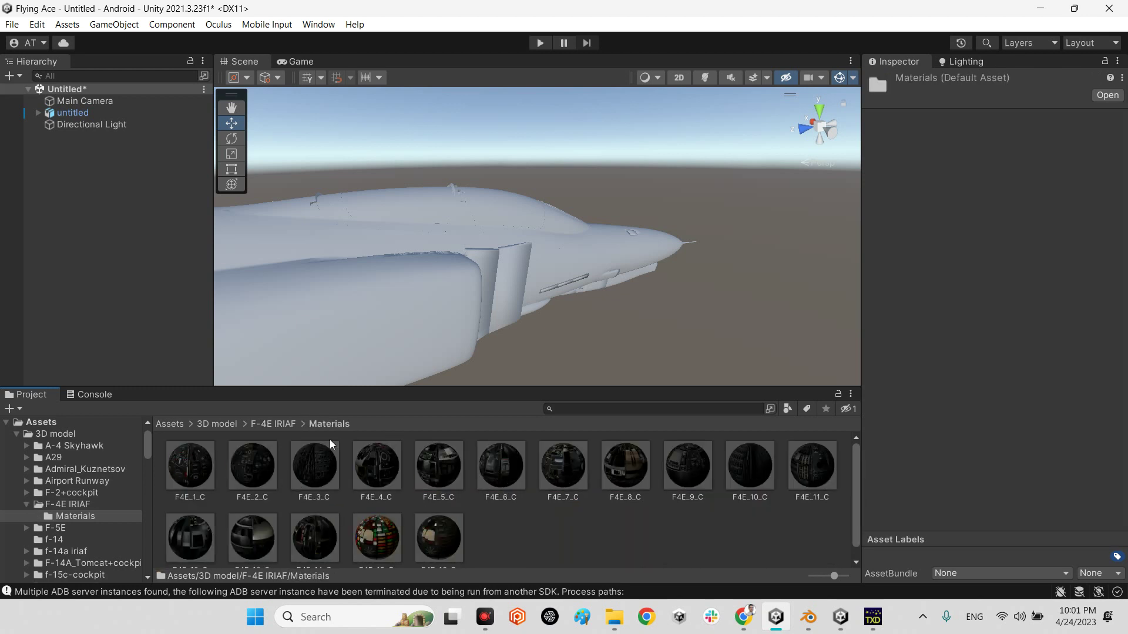
click(280, 427)
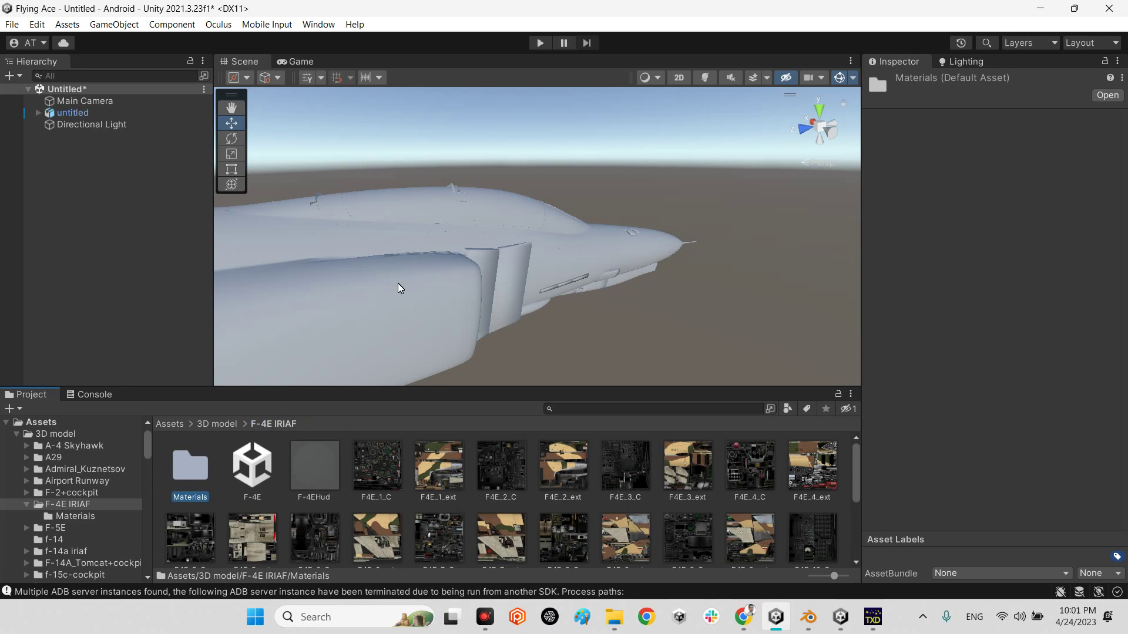
right_drag(609, 305, 579, 282)
click(579, 282)
click(586, 268)
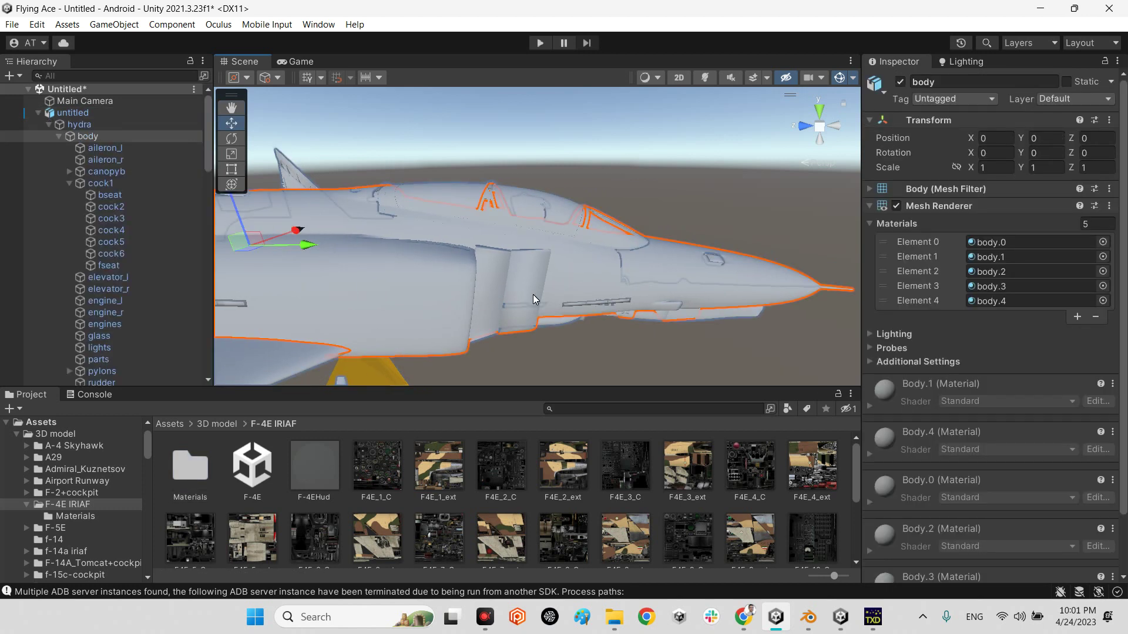
right_drag(329, 247, 778, 303)
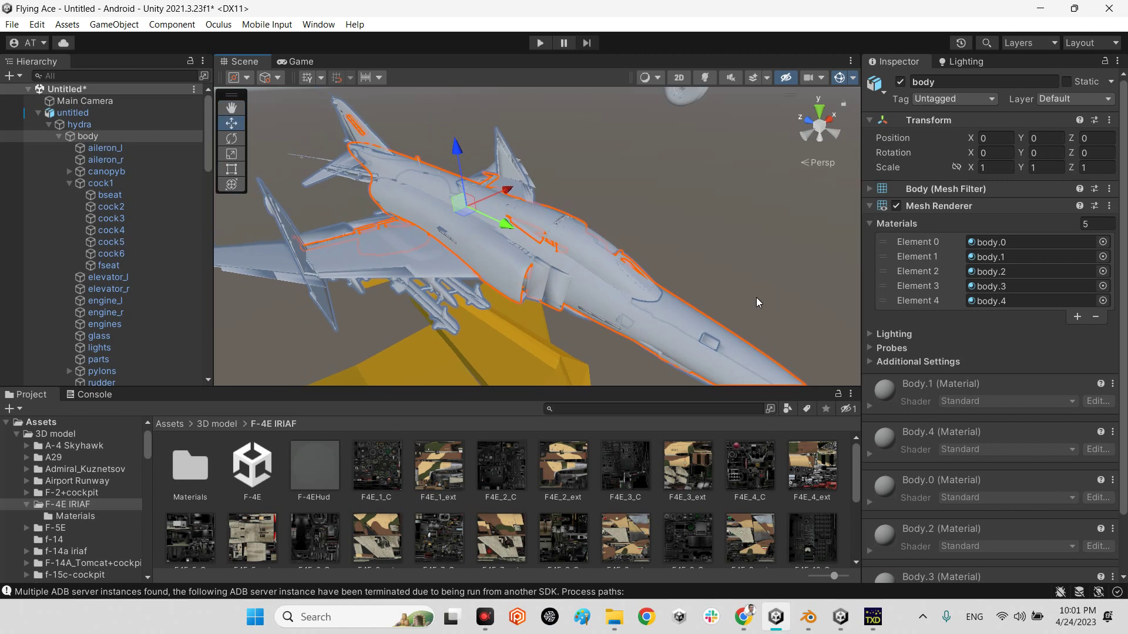
right_drag(549, 317, 646, 282)
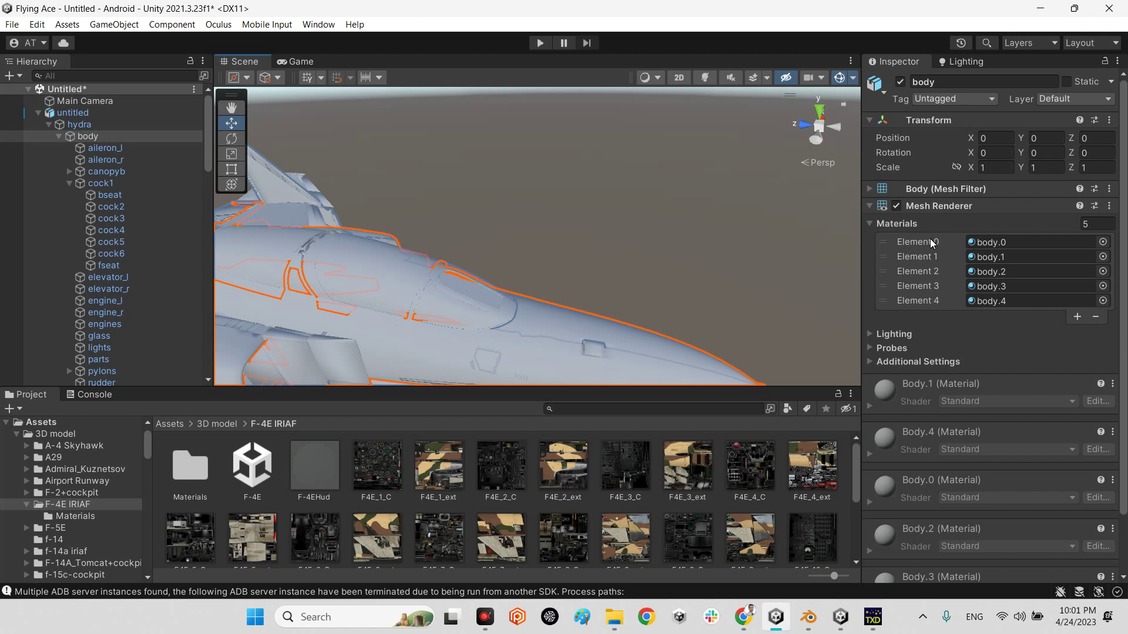
- Reopen the Materials folder and compare its F4E cockpit materials with the material elements of the body object
drag(385, 479, 496, 406)
double_click(190, 470)
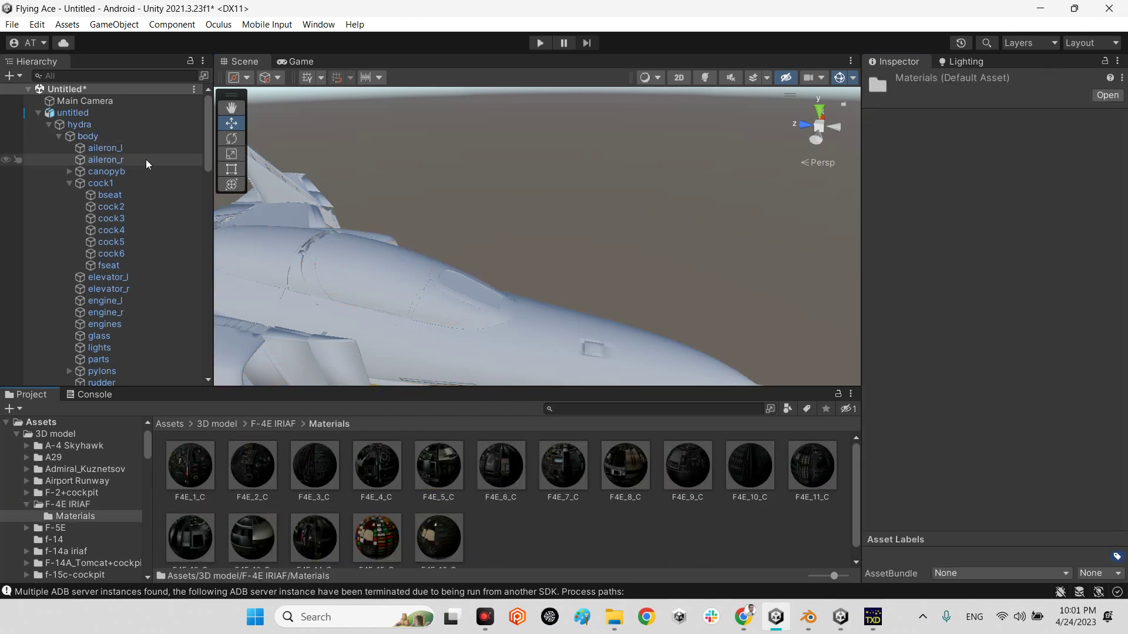
drag(89, 140, 159, 351)
drag(178, 467, 991, 304)
alt+drag(544, 249, 411, 364)
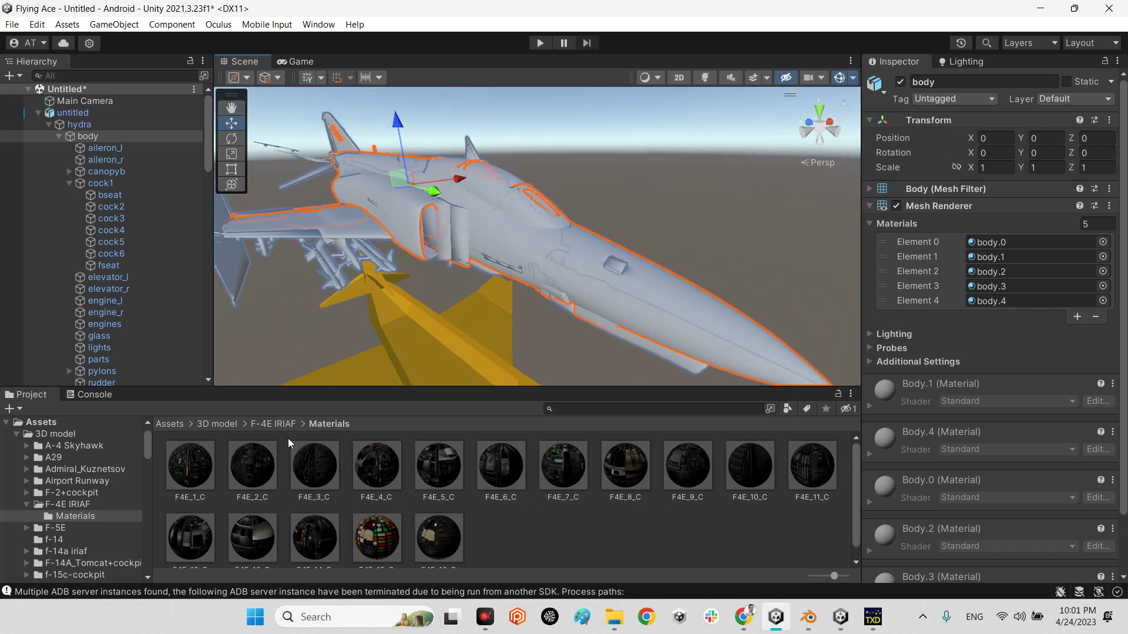
- Inspect the untextured cockpit instrument panel and jet exterior alongside the F-4E IRIAF textures and the Materials folder
click(274, 424)
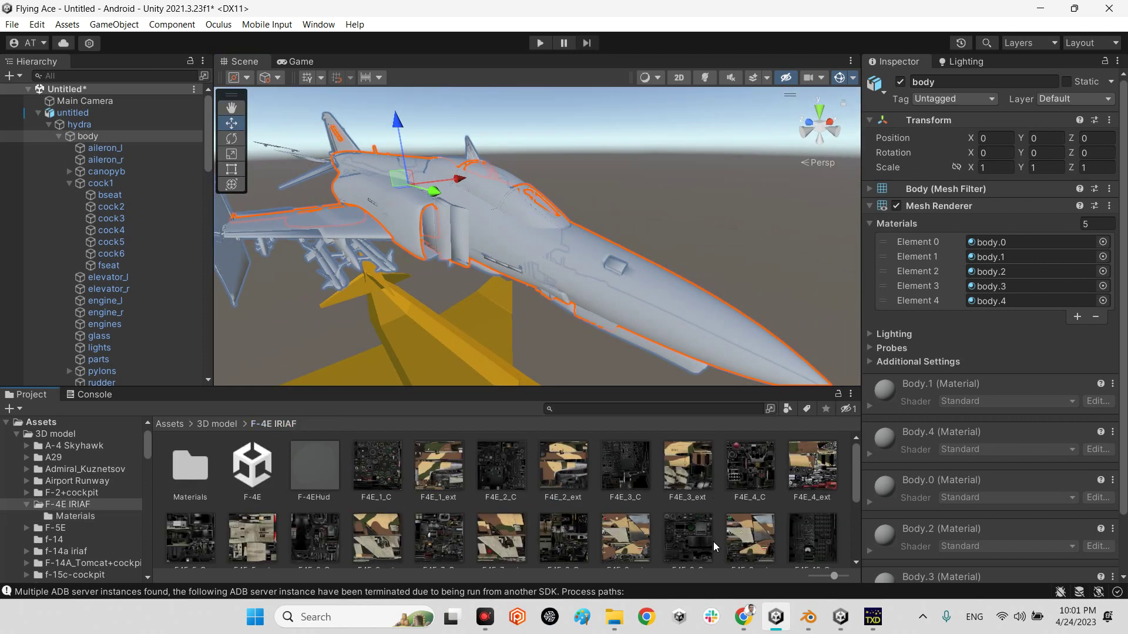
alt+drag(529, 288, 581, 293)
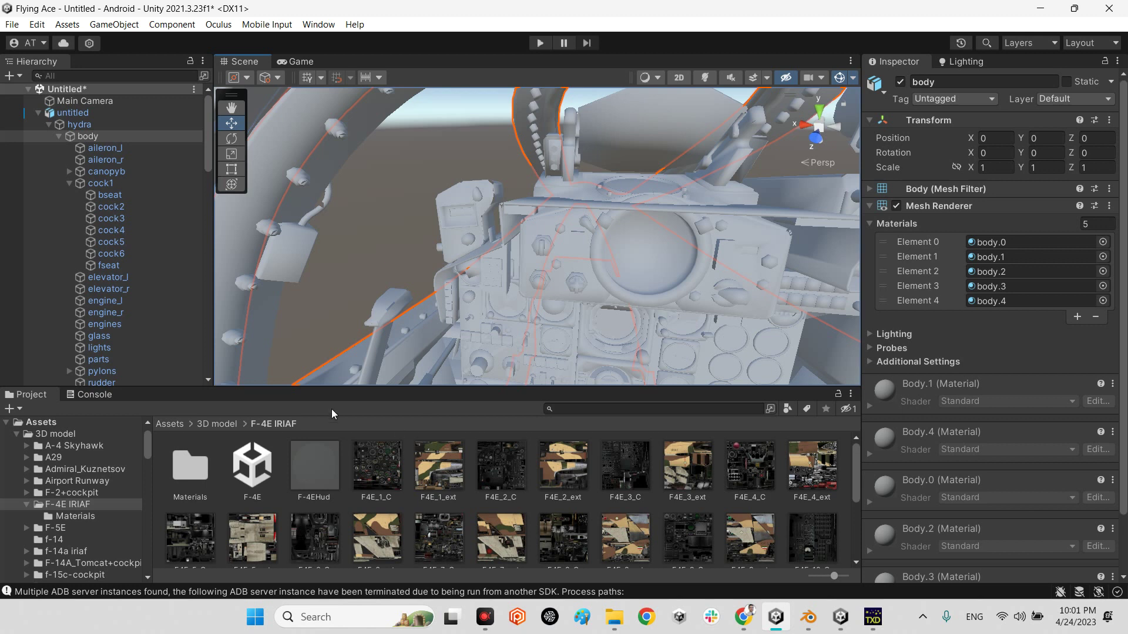
double_click(187, 459)
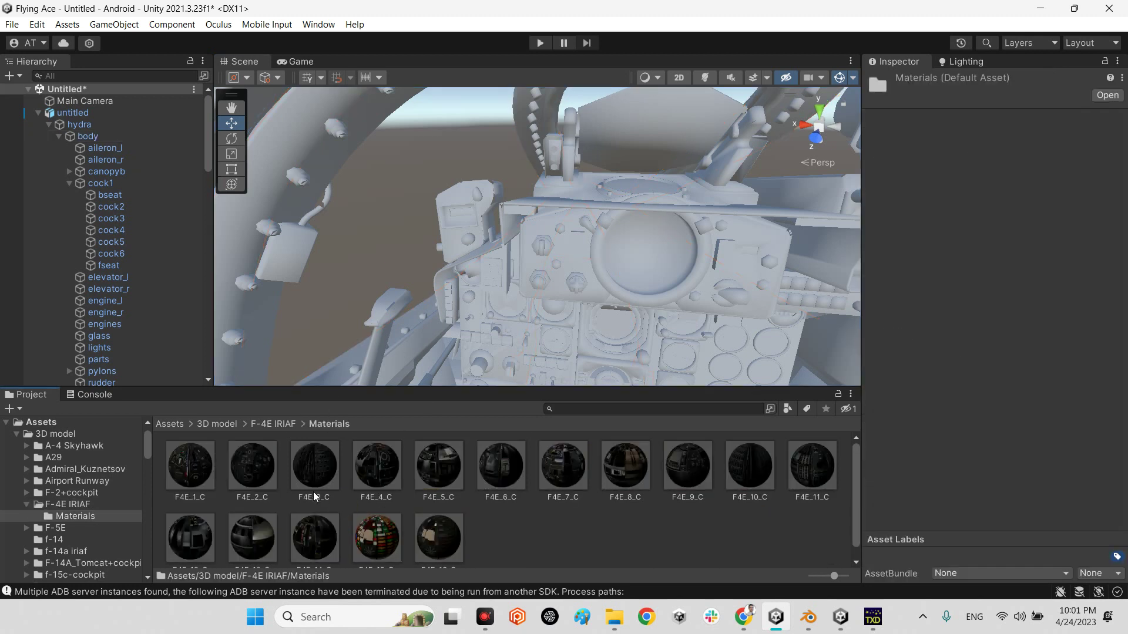
drag(332, 438, 515, 463)
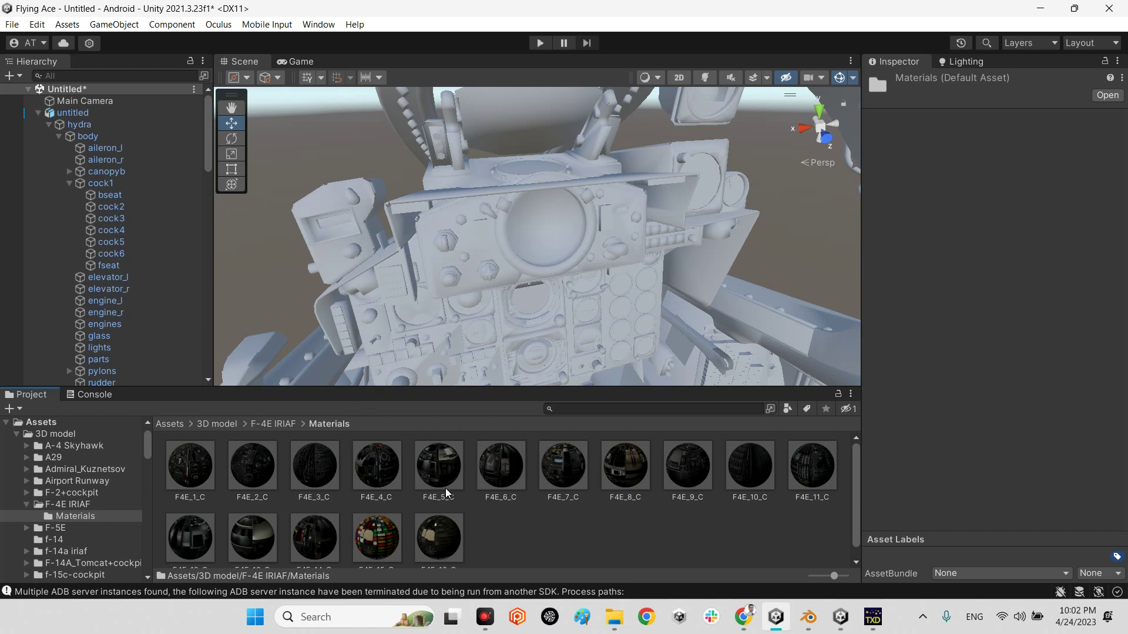
alt+drag(470, 247, 631, 224)
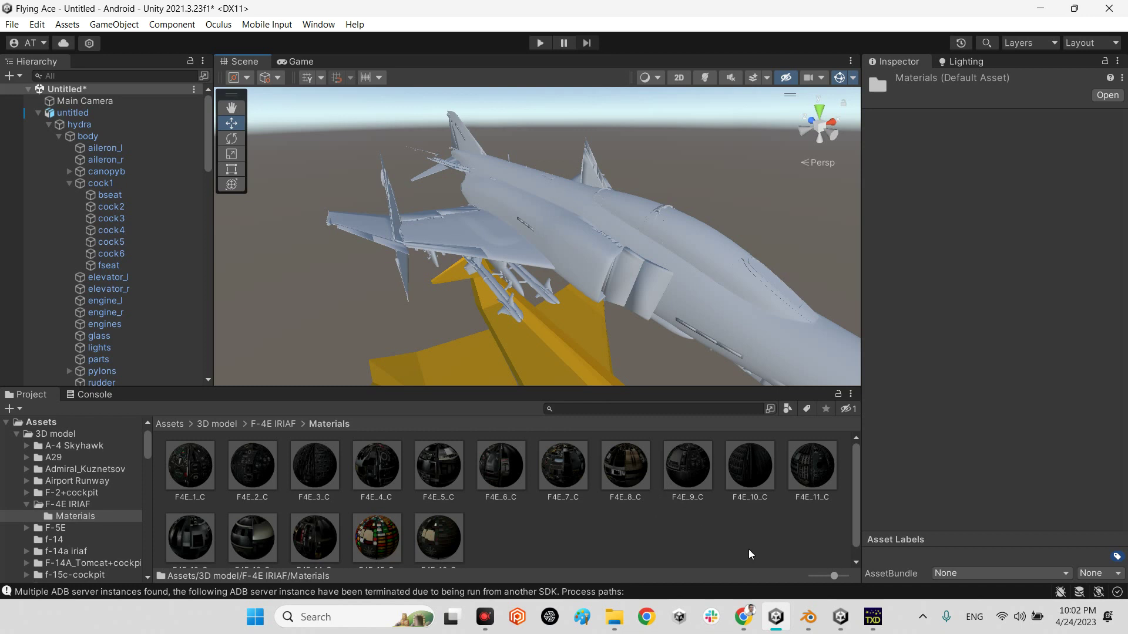
- Switch to Chrome and open the Boats category of the San Andreas mods on GTAinside
click(743, 617)
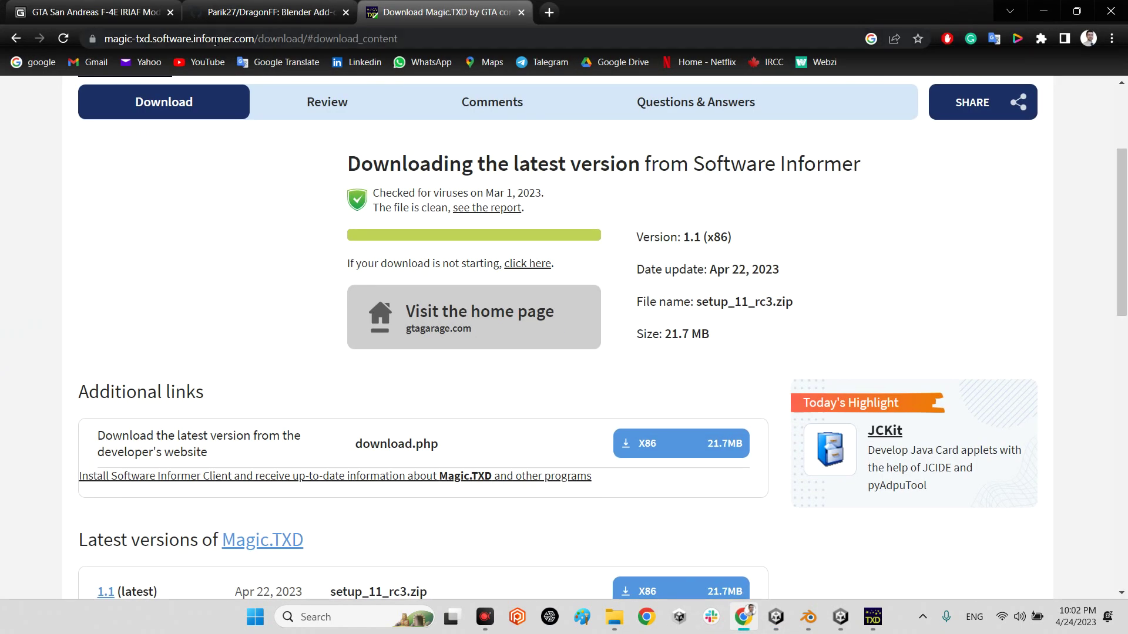
key(ctrl+Tab)
click(232, 104)
click(605, 103)
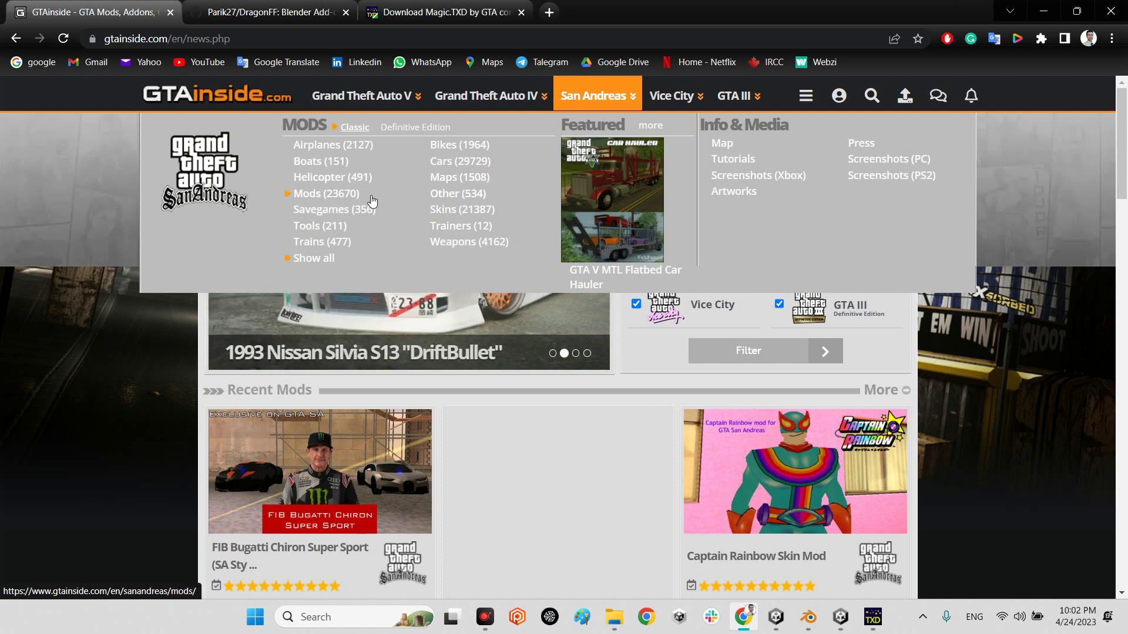
click(320, 165)
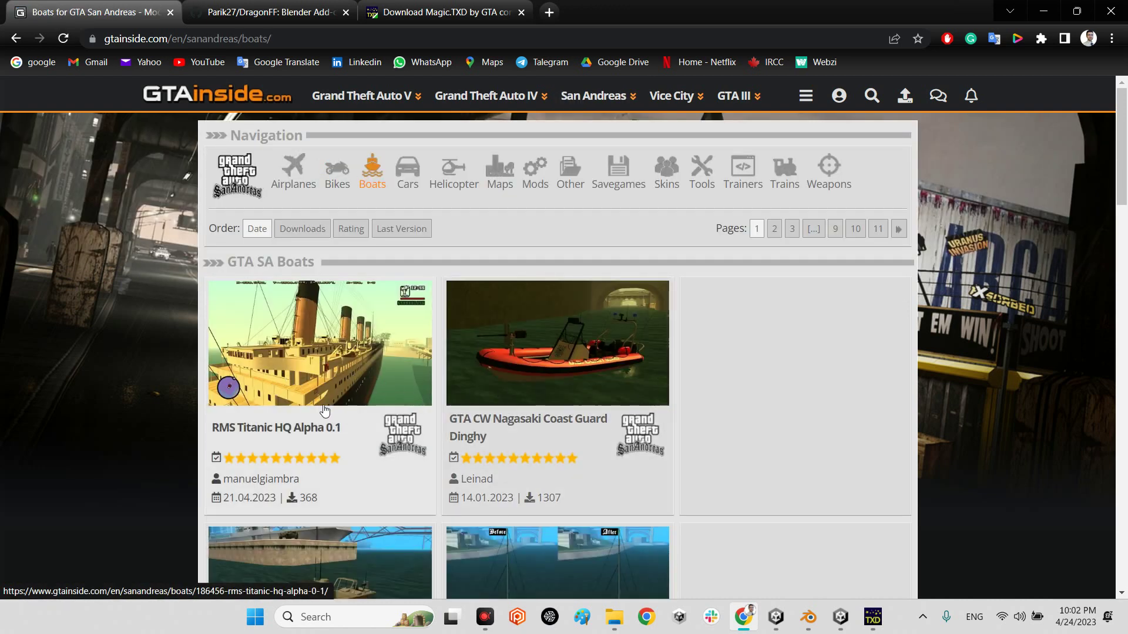
- Open the RMS Titanic HQ Alpha 0.1 mod in a separate tab, view its grand staircase screenshot and close the tab
middle_click(340, 389)
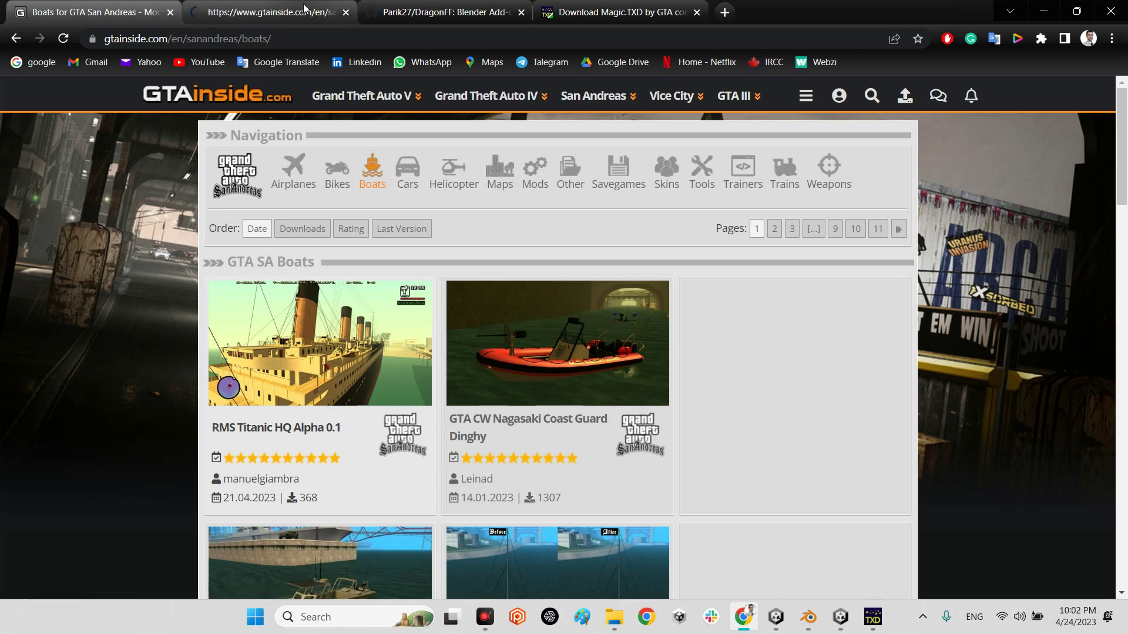
key(ctrl+Tab)
scroll(804, 411, down, 3)
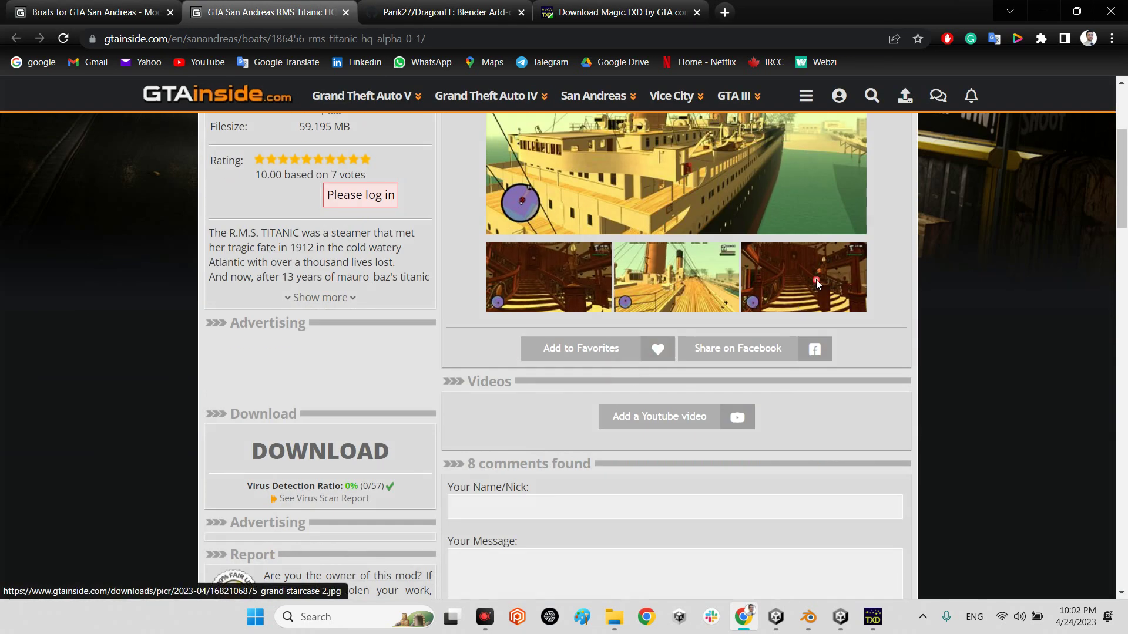
click(816, 280)
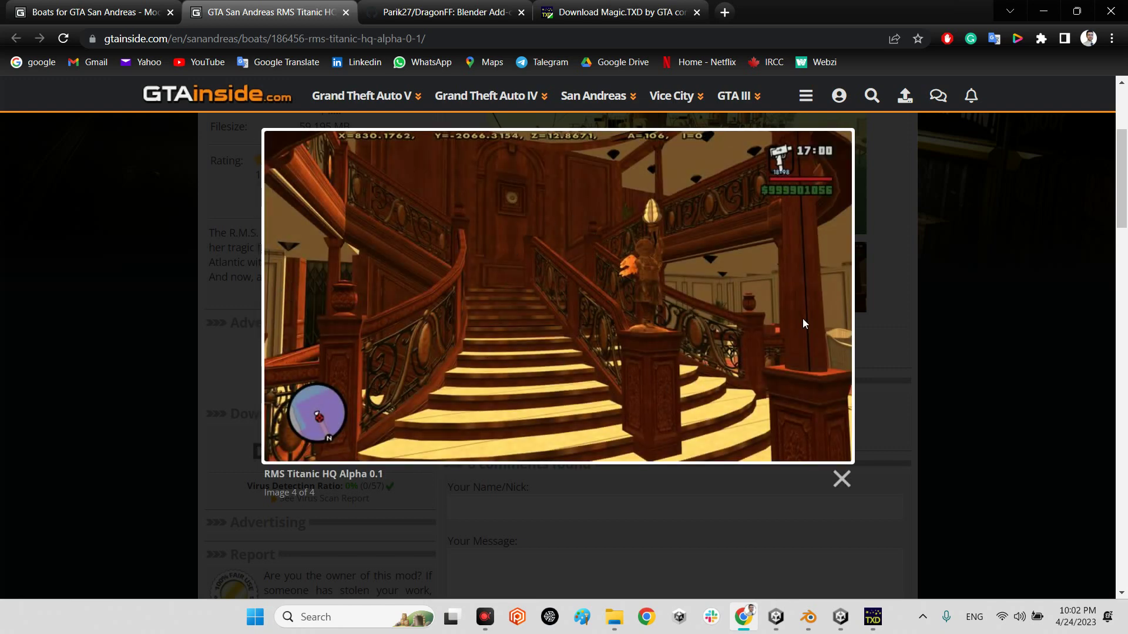
click(945, 266)
scroll(752, 294, up, 3)
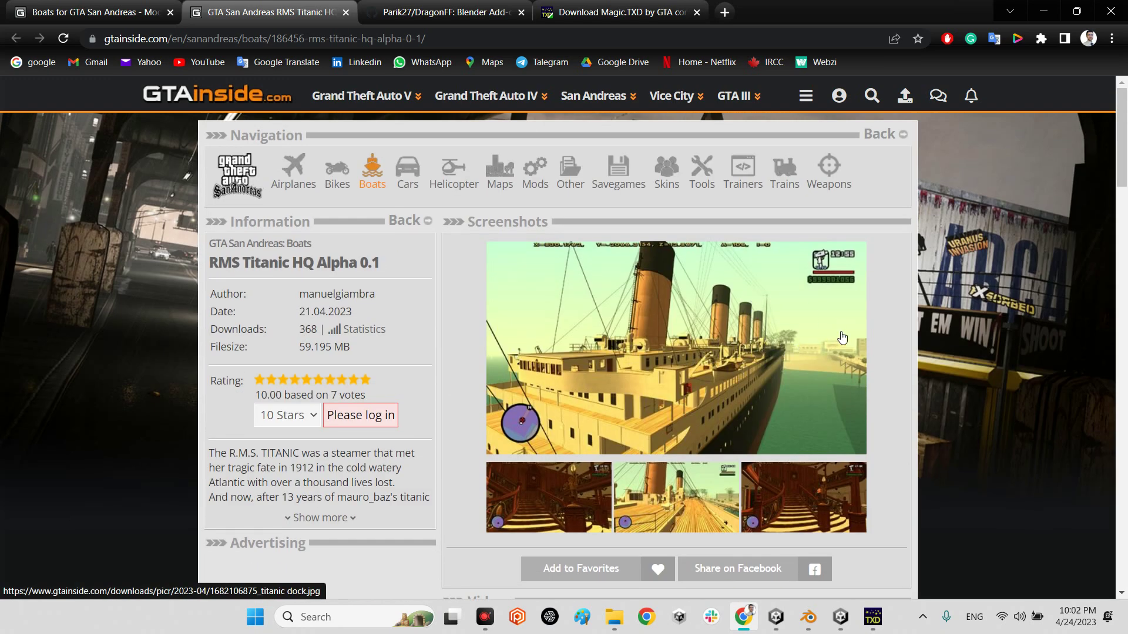
key(ctrl+w)
- Browse the boat mods listed on pages 1 and 2 of the San Andreas Boats category
scroll(819, 373, down, 9)
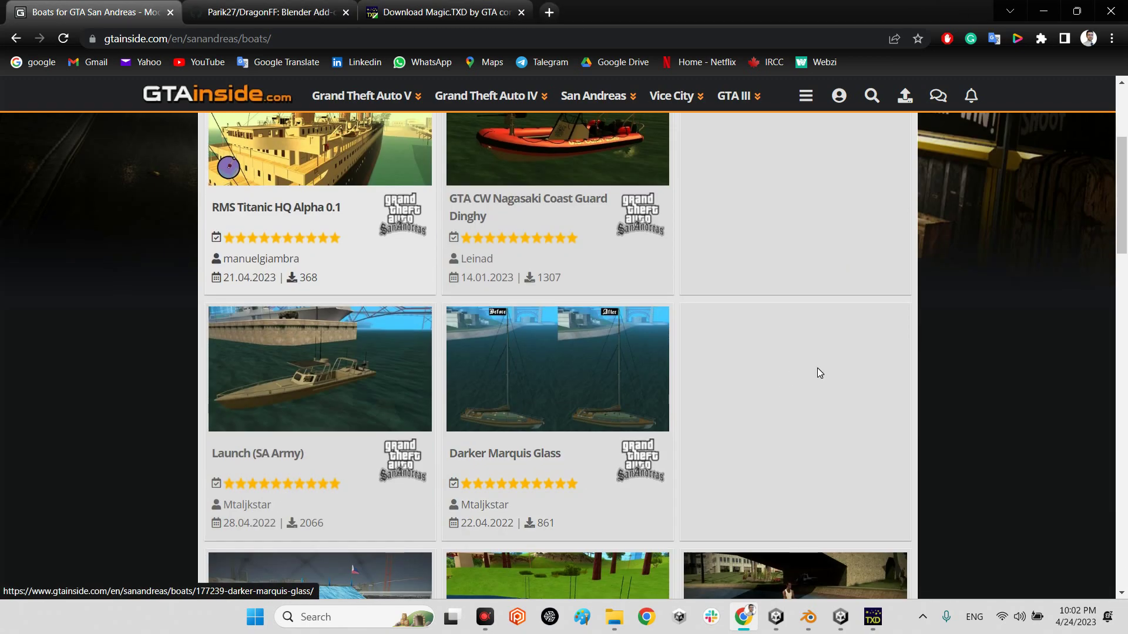
scroll(822, 374, down, 15)
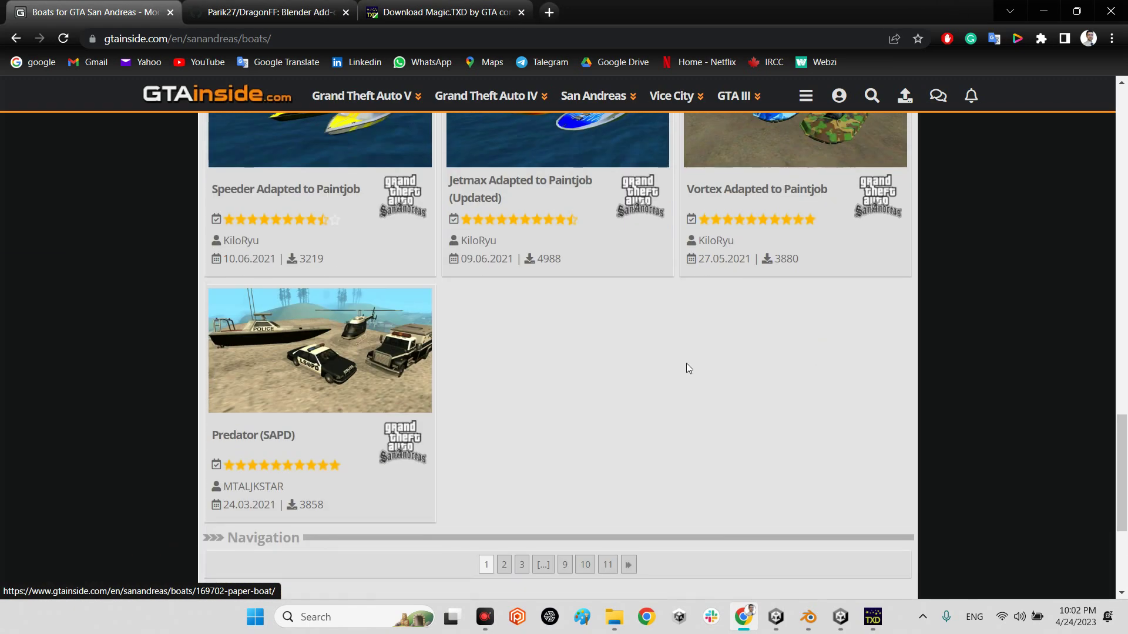
click(507, 565)
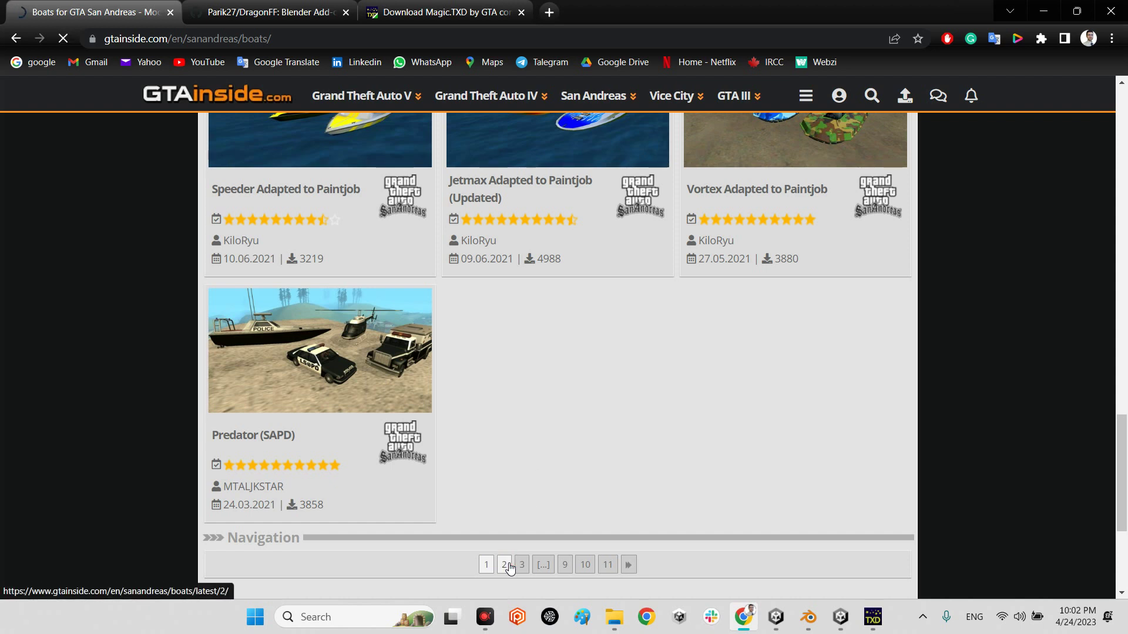
scroll(660, 383, down, 4)
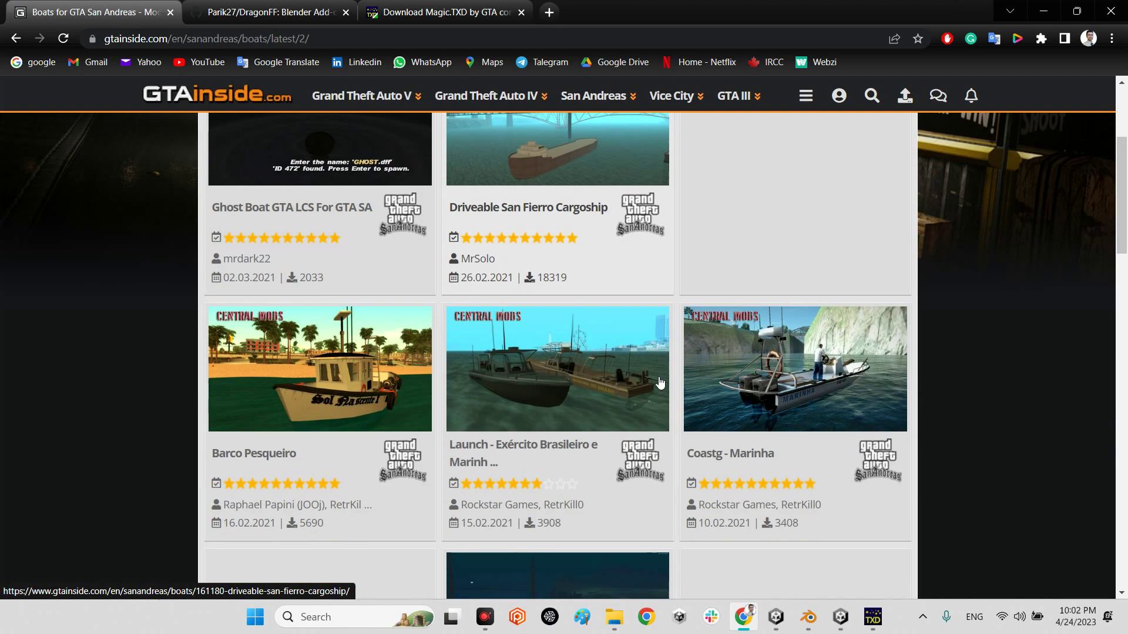
scroll(659, 385, down, 4)
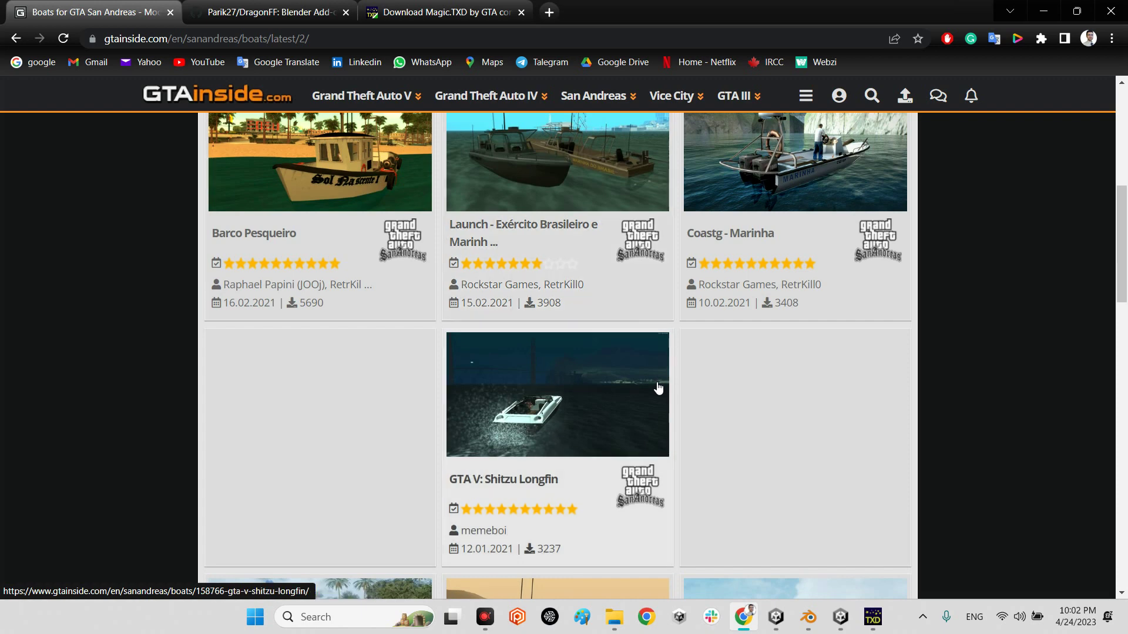
scroll(787, 475, down, 4)
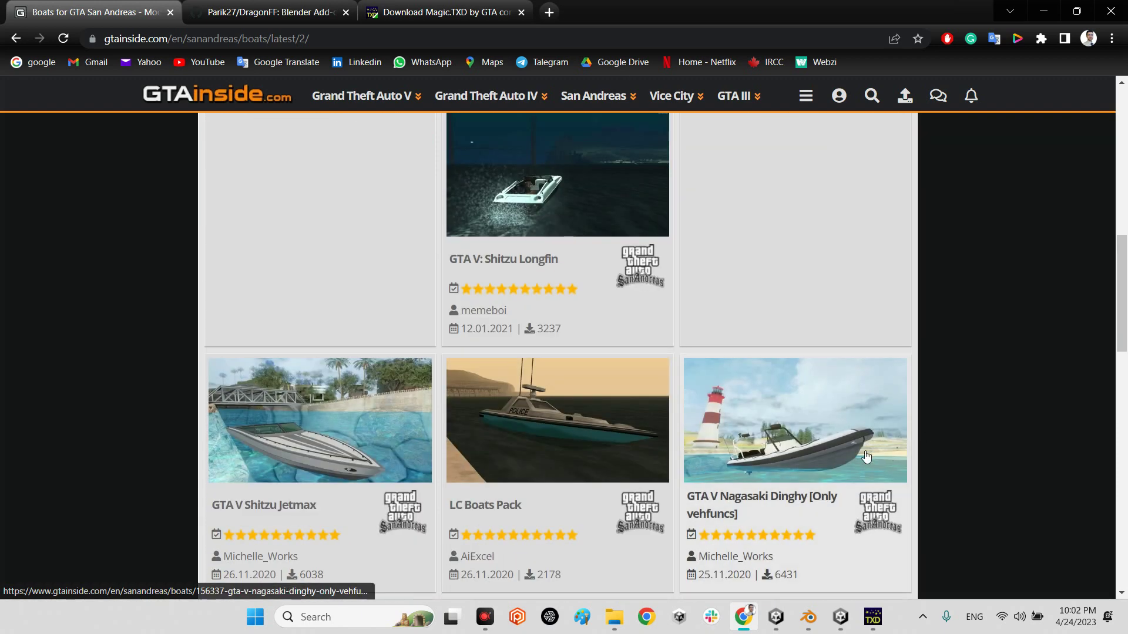
scroll(891, 453, down, 8)
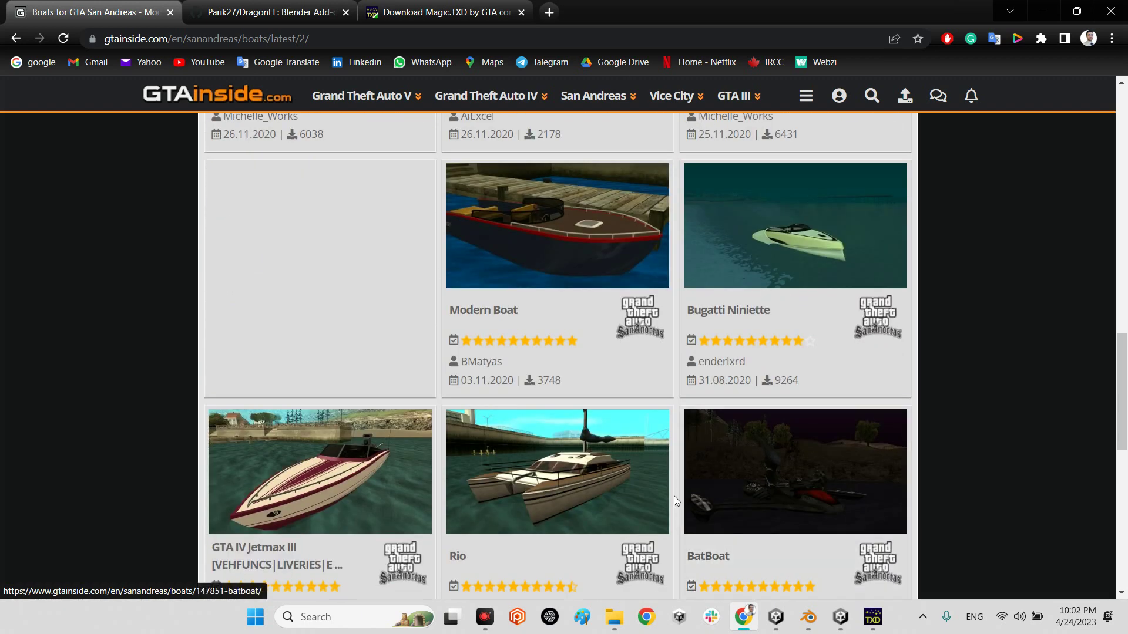
scroll(677, 498, down, 6)
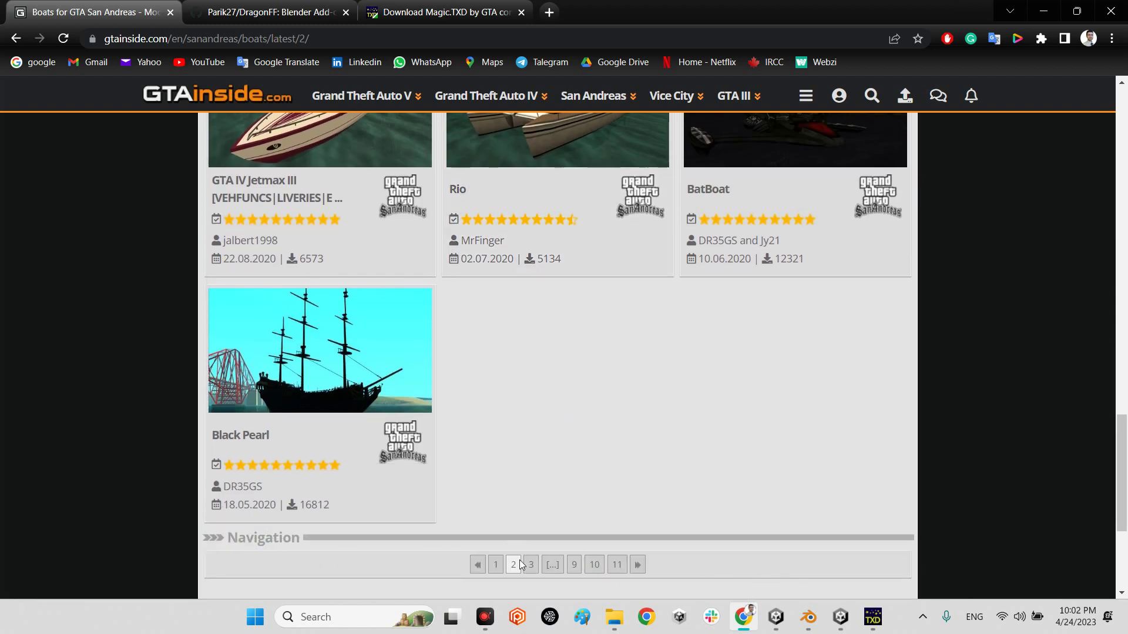
- Open page 3 of the boat mods and look over the first entries, including the cruiser and yachts
click(527, 565)
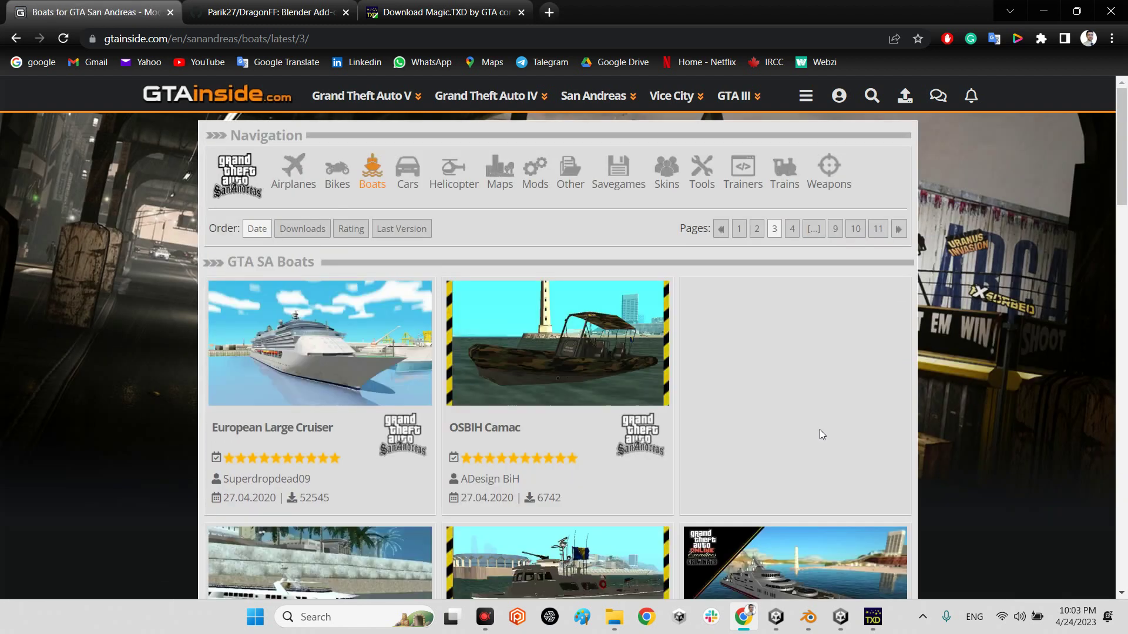
scroll(875, 411, down, 3)
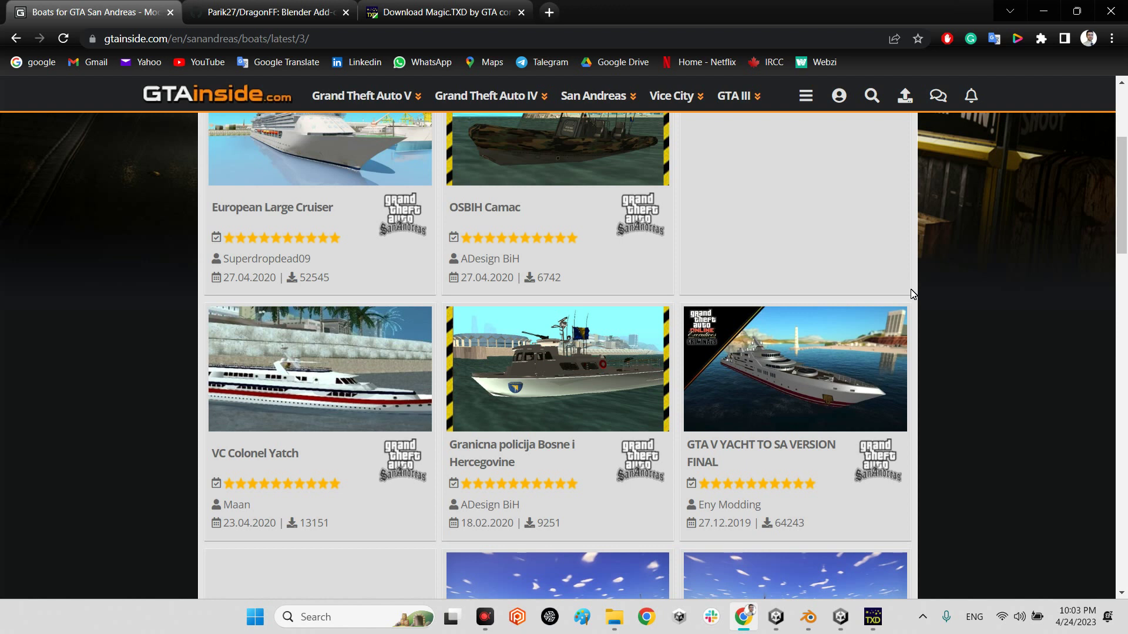
scroll(912, 294, up, 4)
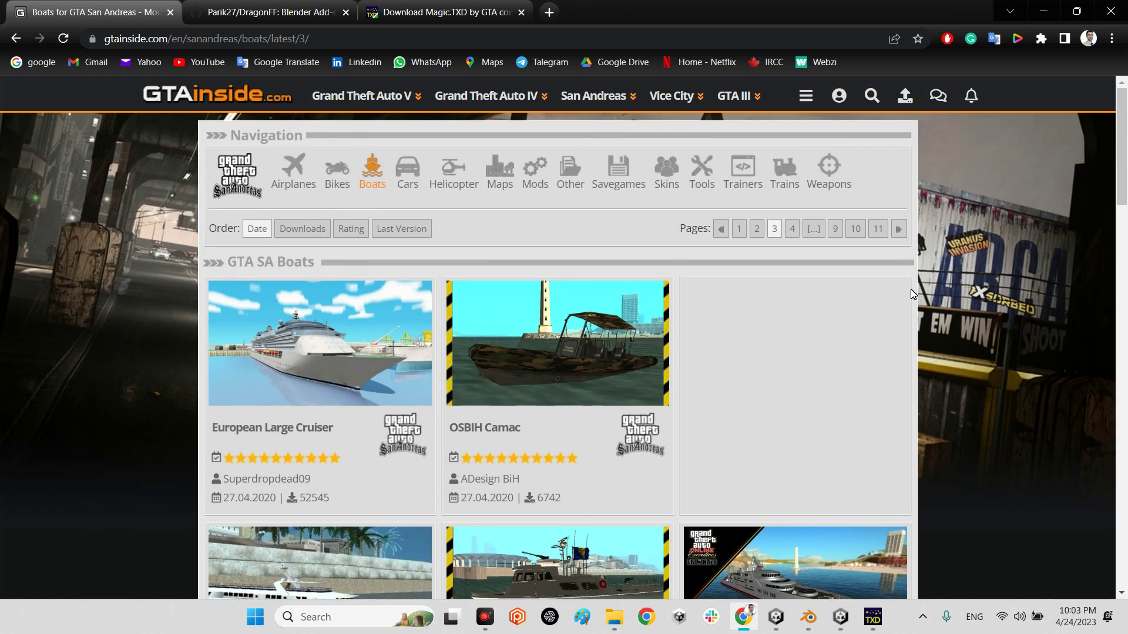